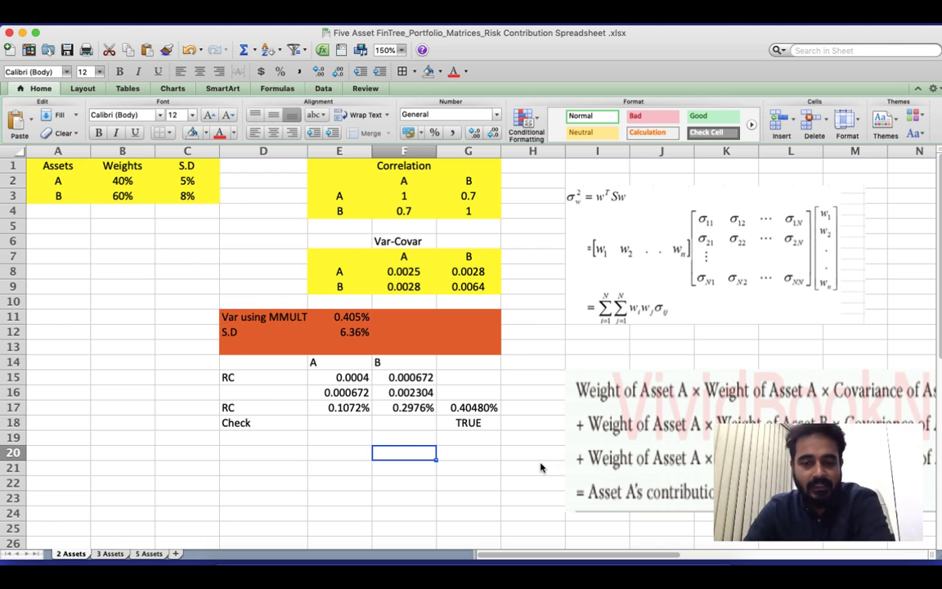
View the 3 Assets and 5 Assets sheets, and return to the 2 Assets sheet
click(108, 553)
click(148, 554)
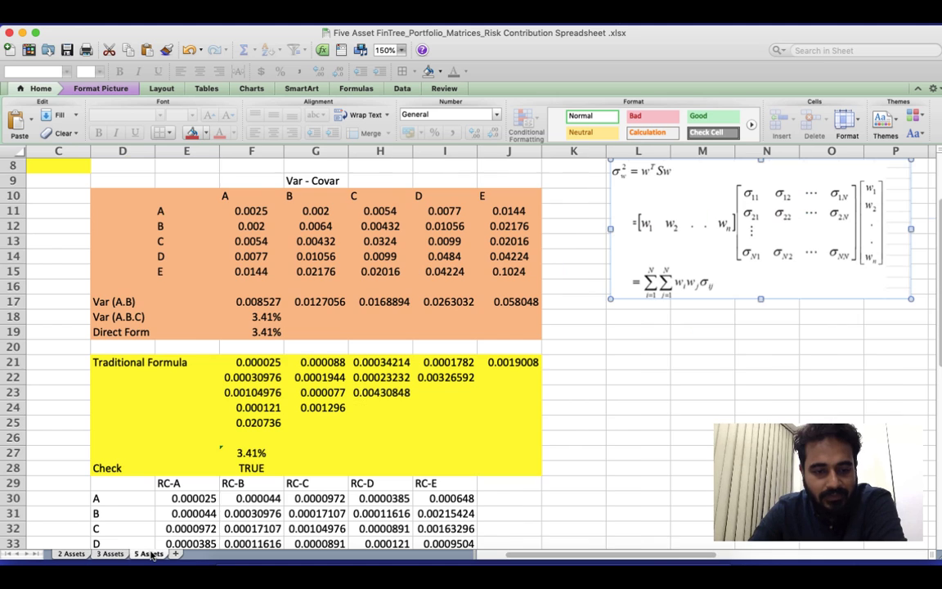
click(72, 553)
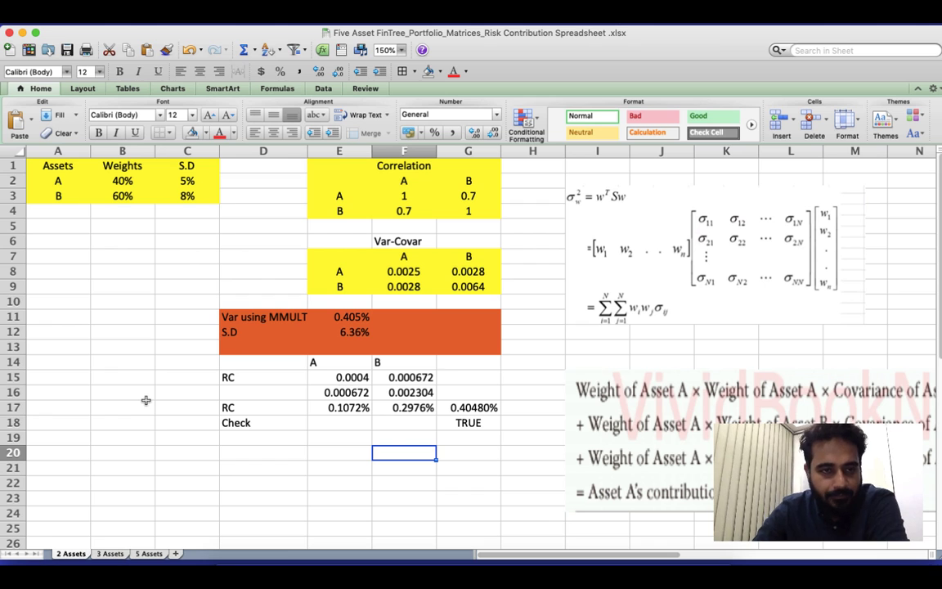
Examine the asset names, weights and standard deviations of assets A and B in the inputs table
click(66, 167)
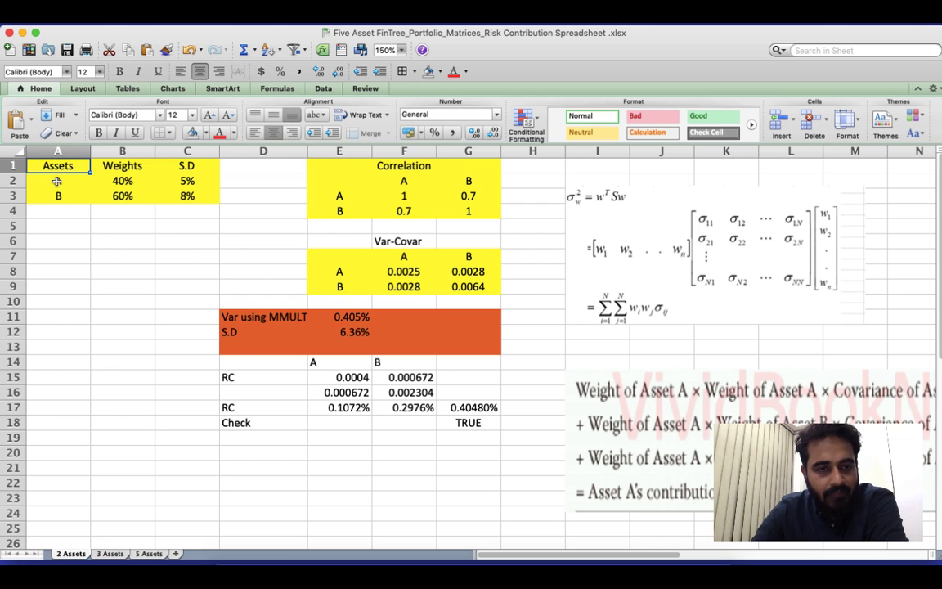
click(57, 180)
click(58, 194)
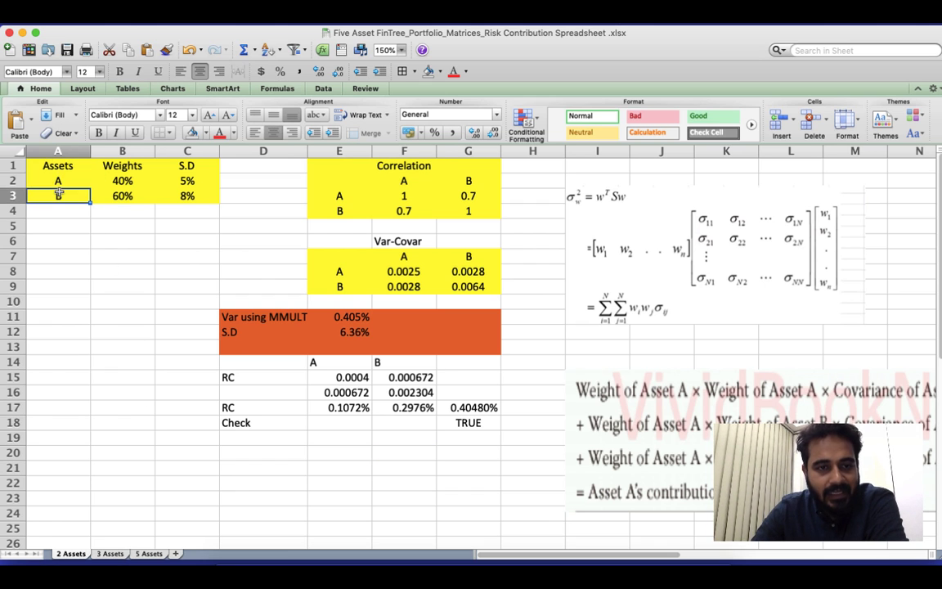
click(123, 180)
key(Down)
click(172, 178)
click(189, 199)
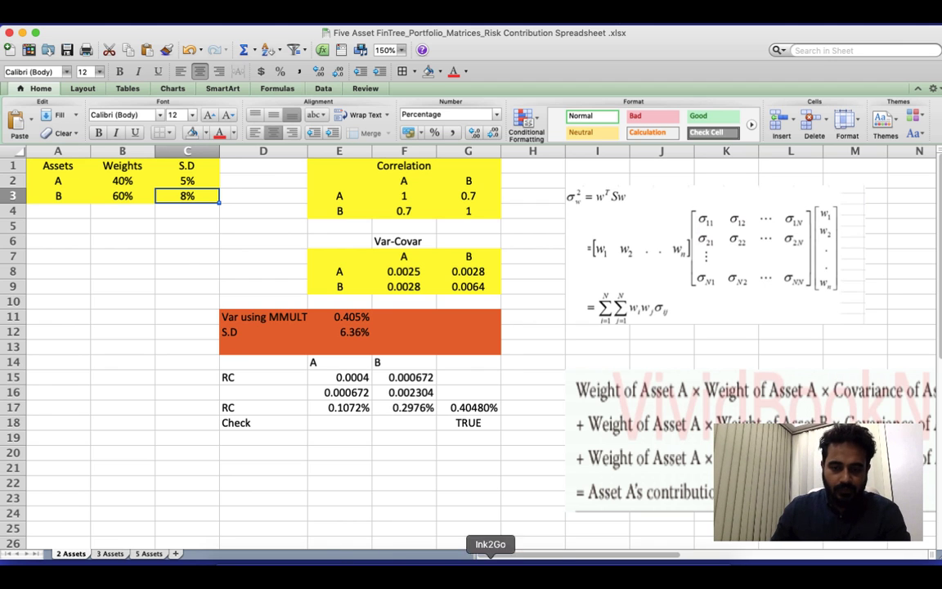
Switch to Ink2Go to annotate over the spreadsheet with the pen
click(523, 564)
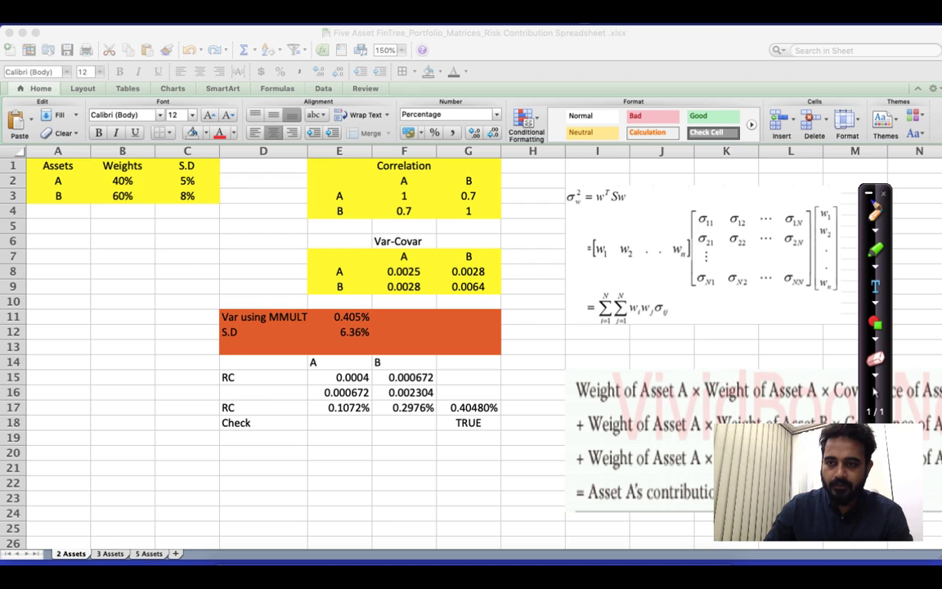
click(12, 15)
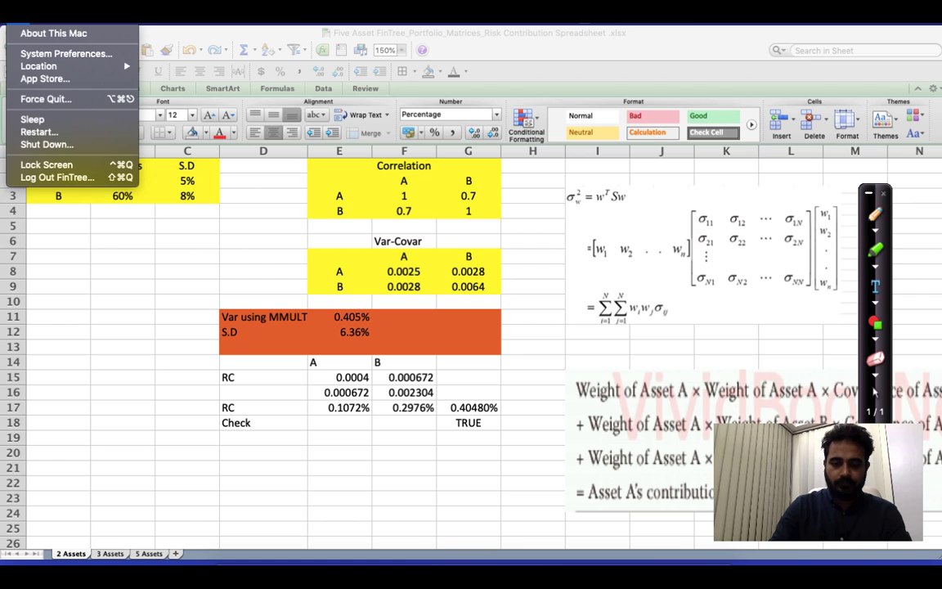
key(Escape)
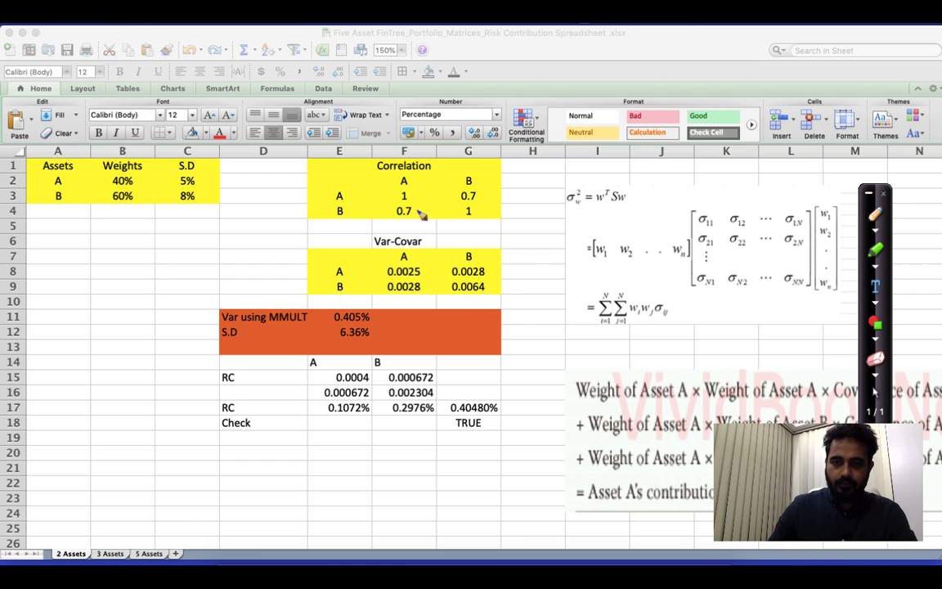
drag(424, 221, 511, 361)
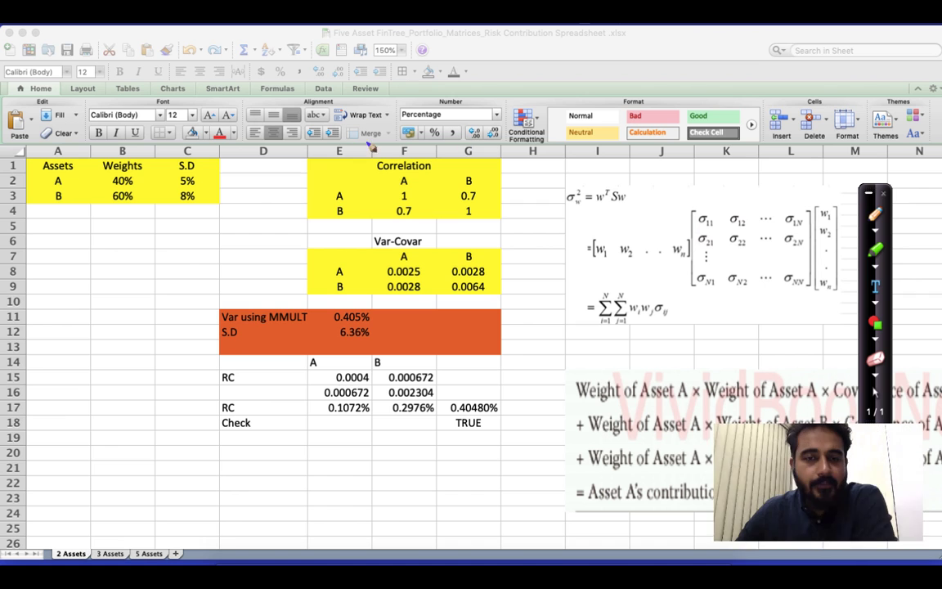
mouse_move(409, 184)
mouse_down()
mouse_move(411, 198)
mouse_move(342, 196)
mouse_move(408, 199)
mouse_up()
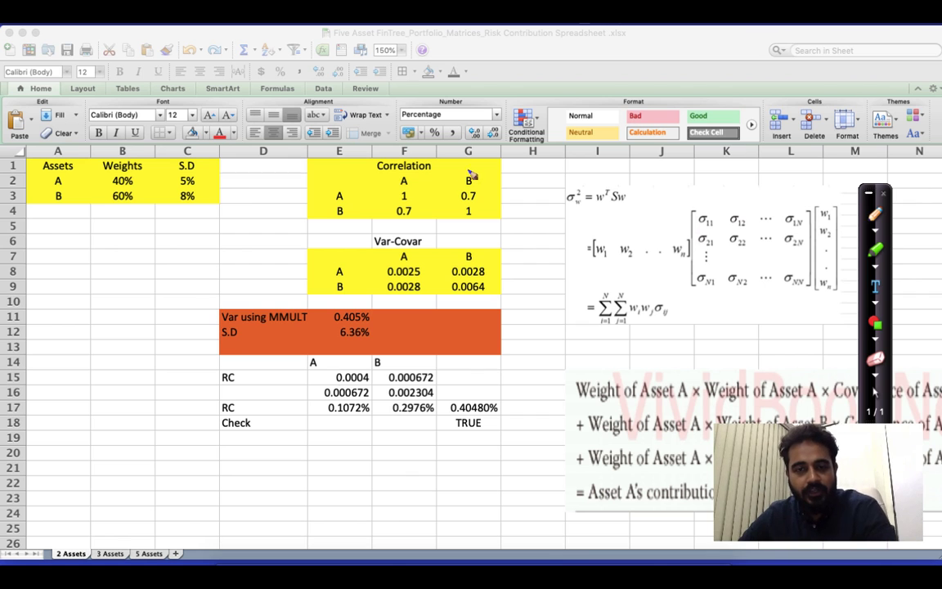
drag(473, 176, 469, 173)
drag(342, 206, 340, 213)
drag(482, 222, 470, 214)
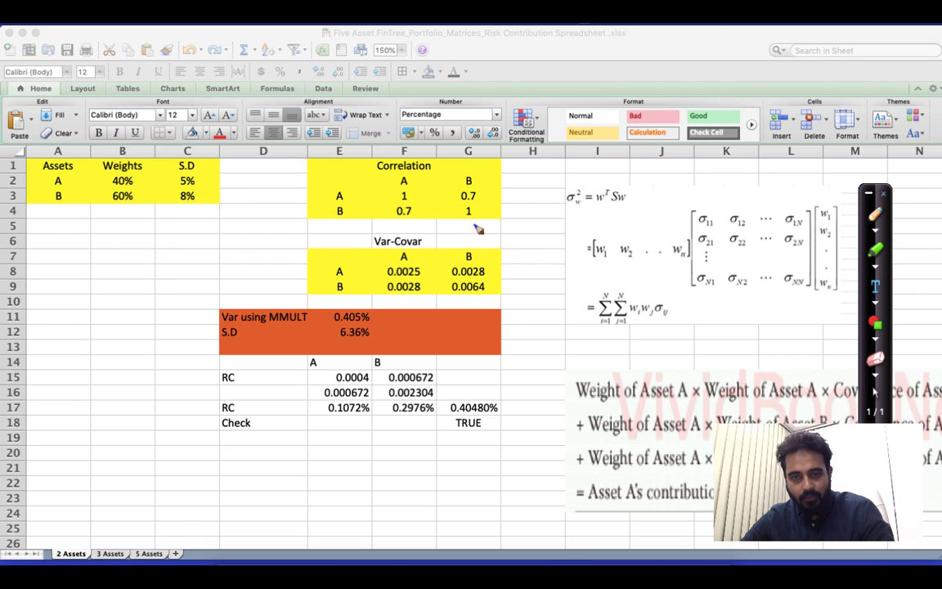
drag(390, 178, 491, 234)
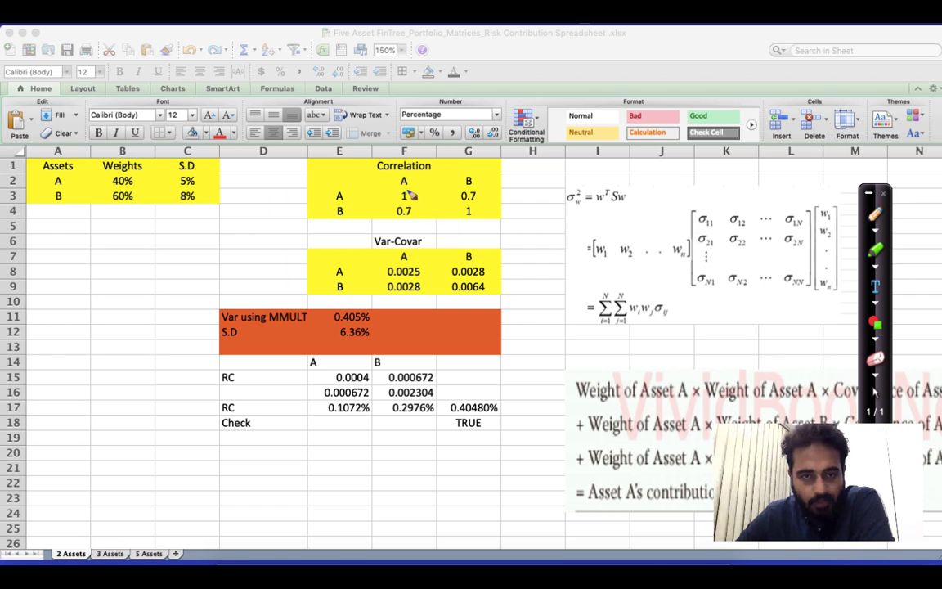
Circle column A, row B and their 0.7 entry in the correlation matrix, and clear the ink
drag(399, 181, 414, 188)
drag(340, 208, 336, 199)
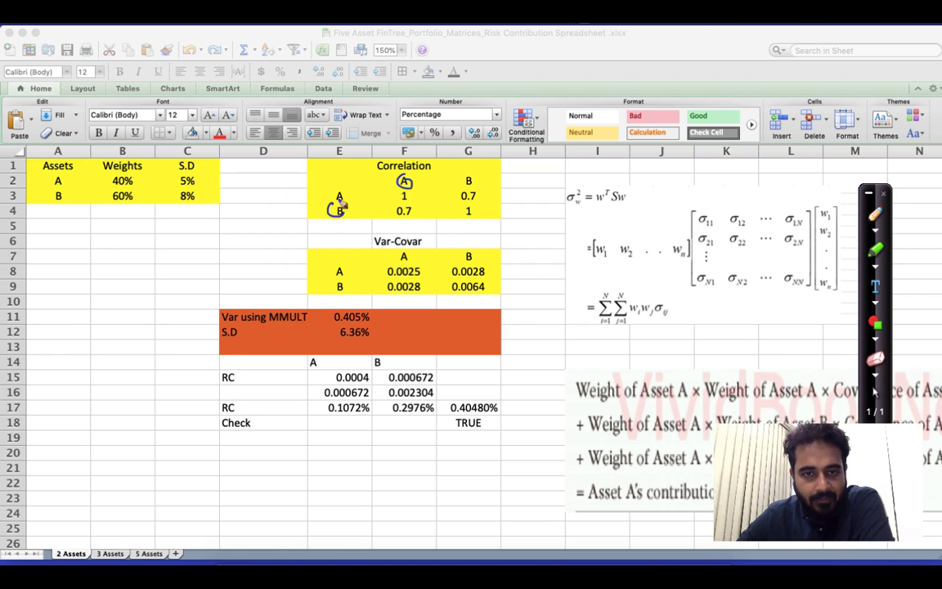
mouse_move(400, 202)
mouse_down()
mouse_move(394, 215)
mouse_move(413, 208)
mouse_up()
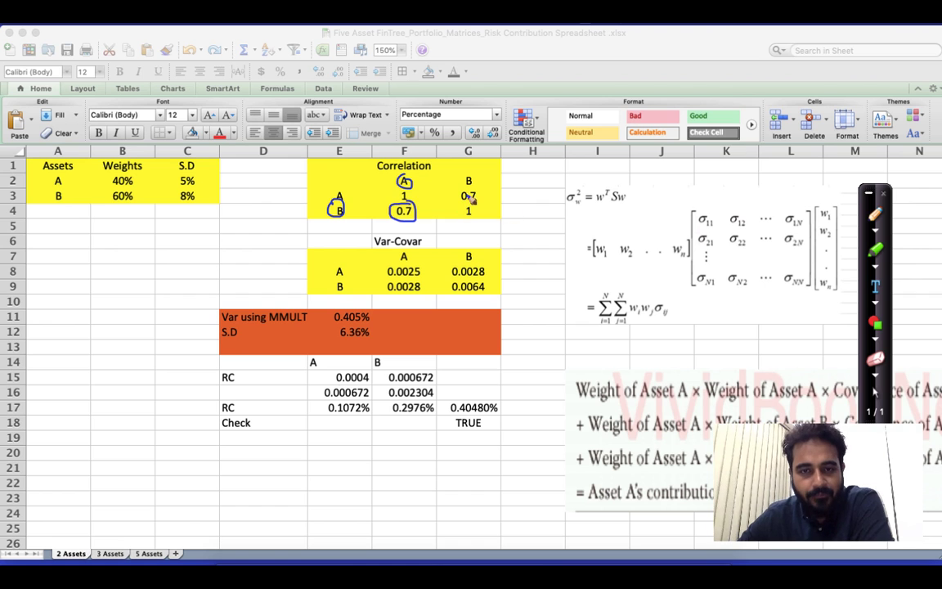
key(Escape)
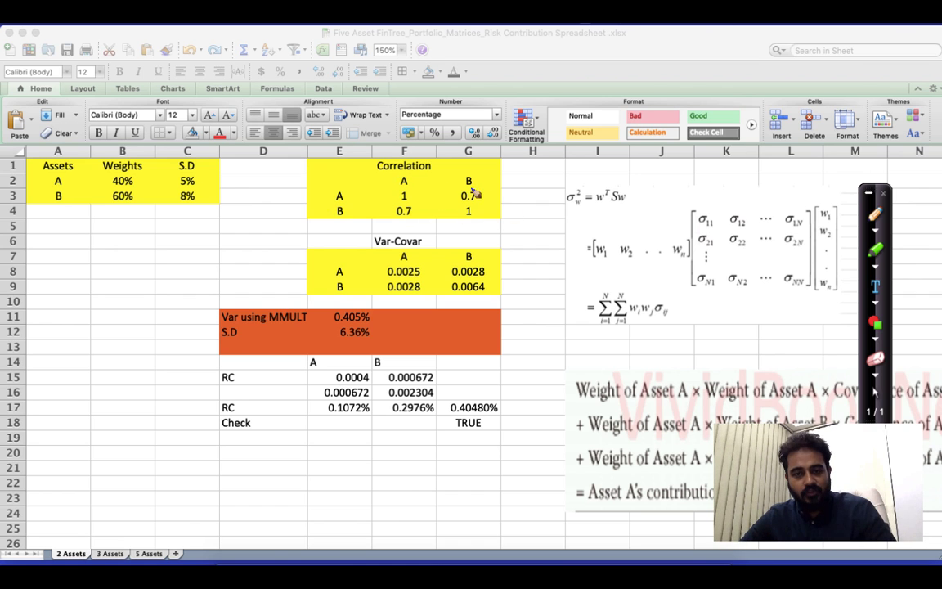
Mark the 0.7 correlation entry in row A, column B, together with its labels, and clear the ink
mouse_move(480, 190)
mouse_down()
mouse_move(463, 196)
mouse_move(471, 185)
mouse_up()
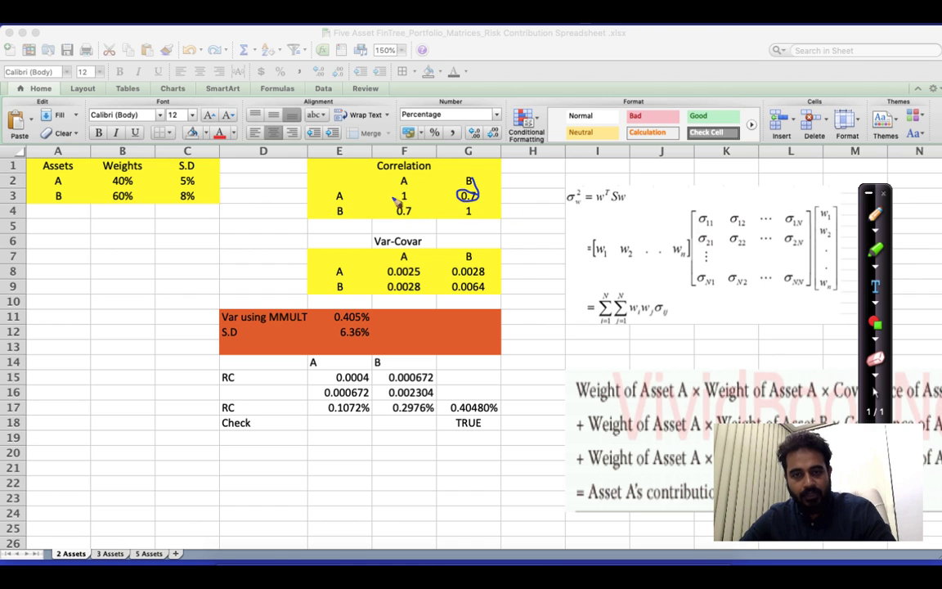
drag(343, 193, 335, 198)
key(Escape)
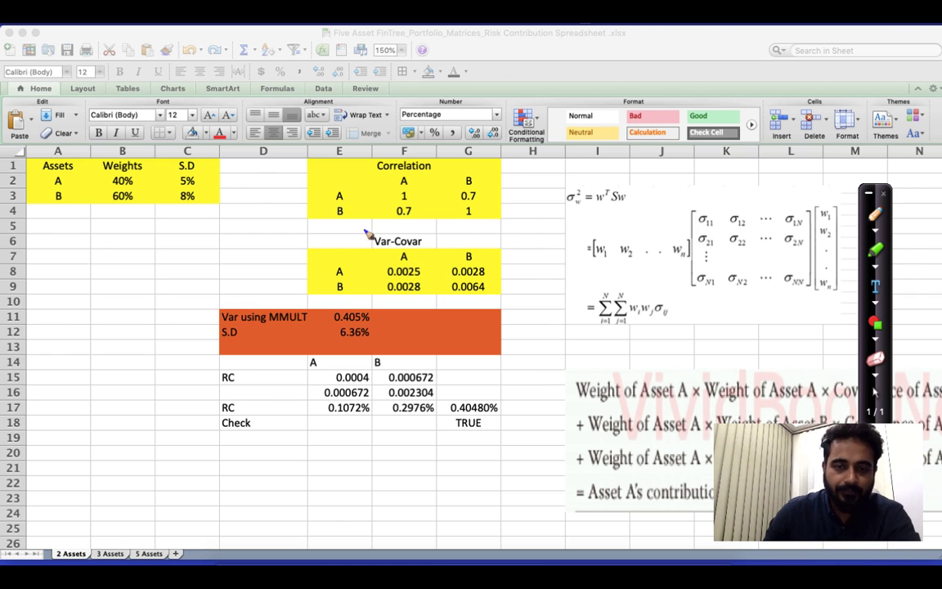
Mark the A-A entry of the Var-Covar matrix, handwrite "Cov(a,a) = Var a" beside it, and clear the ink
drag(395, 247, 371, 247)
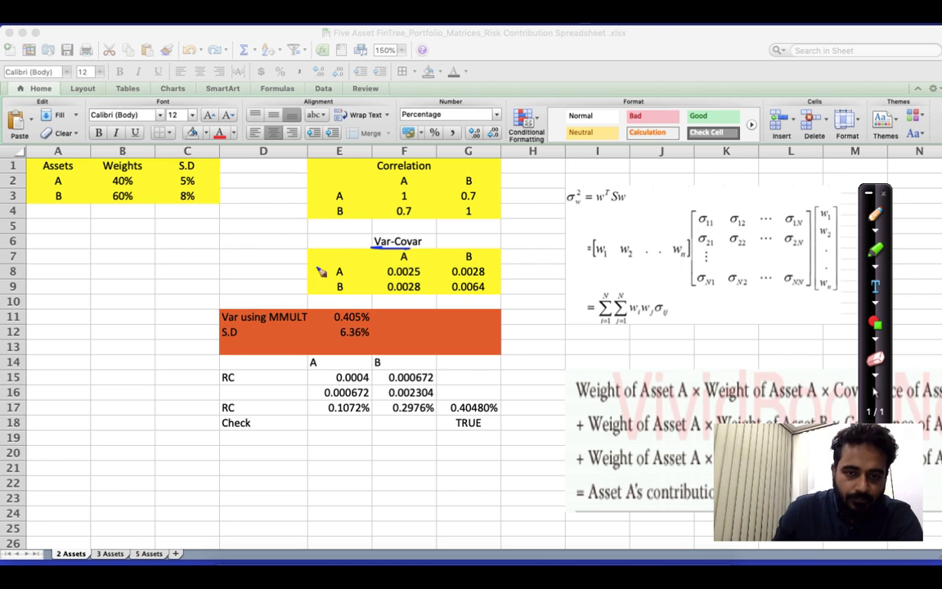
drag(409, 251, 417, 256)
mouse_move(346, 263)
mouse_down()
mouse_move(337, 262)
mouse_move(413, 280)
mouse_move(415, 268)
mouse_move(418, 279)
mouse_up()
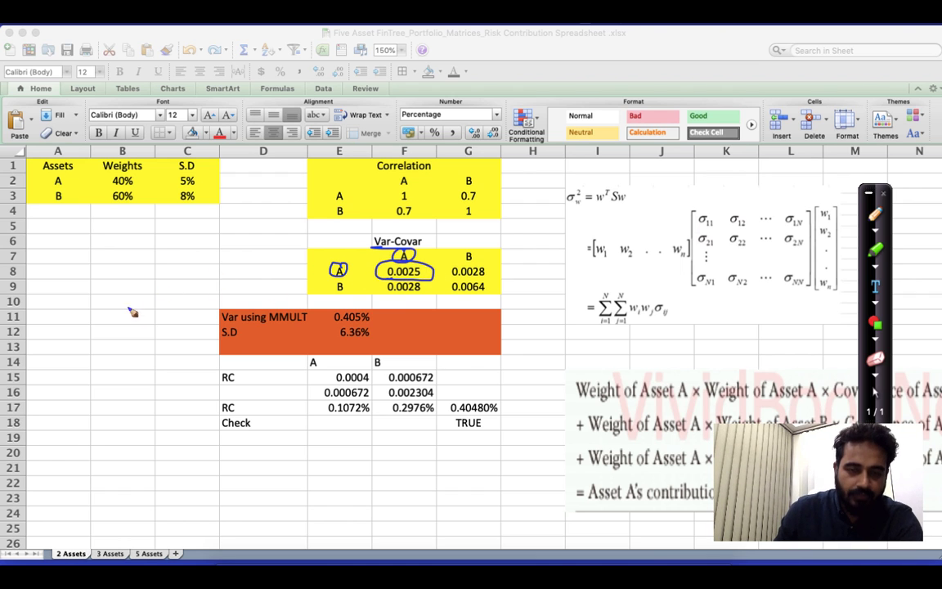
mouse_move(97, 274)
mouse_down()
mouse_move(162, 283)
mouse_move(260, 259)
mouse_move(276, 283)
mouse_up()
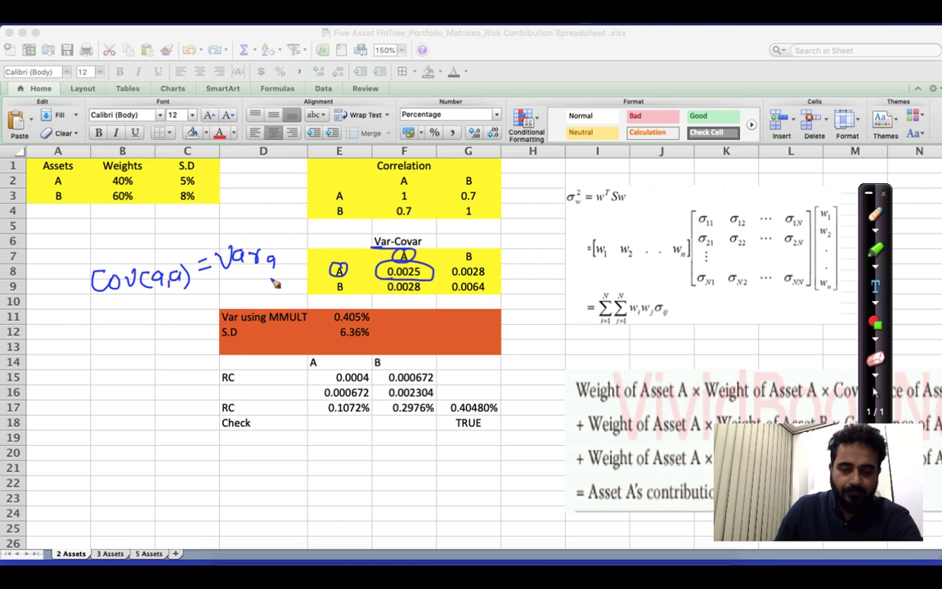
key(Escape)
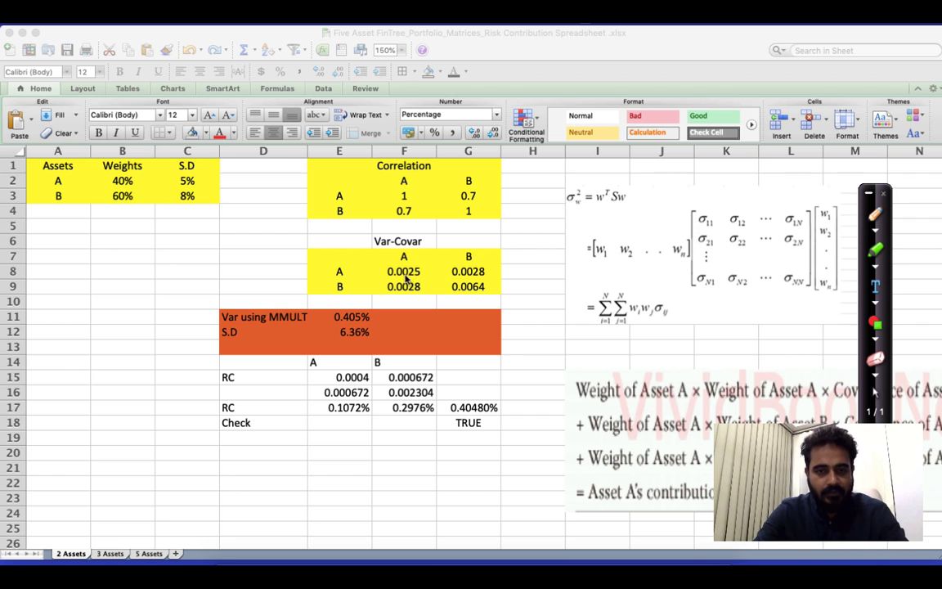
Inspect the variance formulas in cells F8 and G9 of the Var-Covar matrix in the spreadsheet
double_click(404, 277)
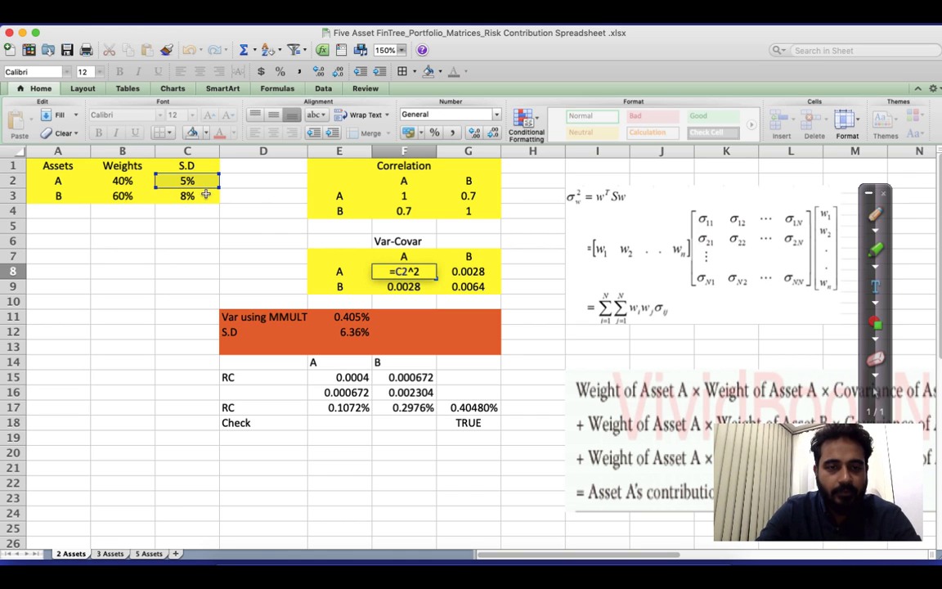
key(Return)
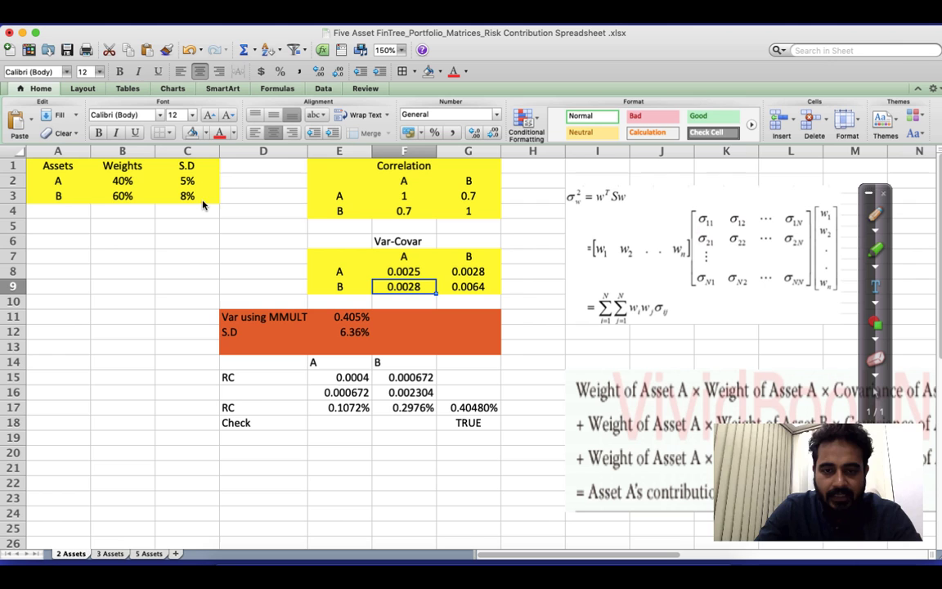
click(466, 288)
double_click(466, 288)
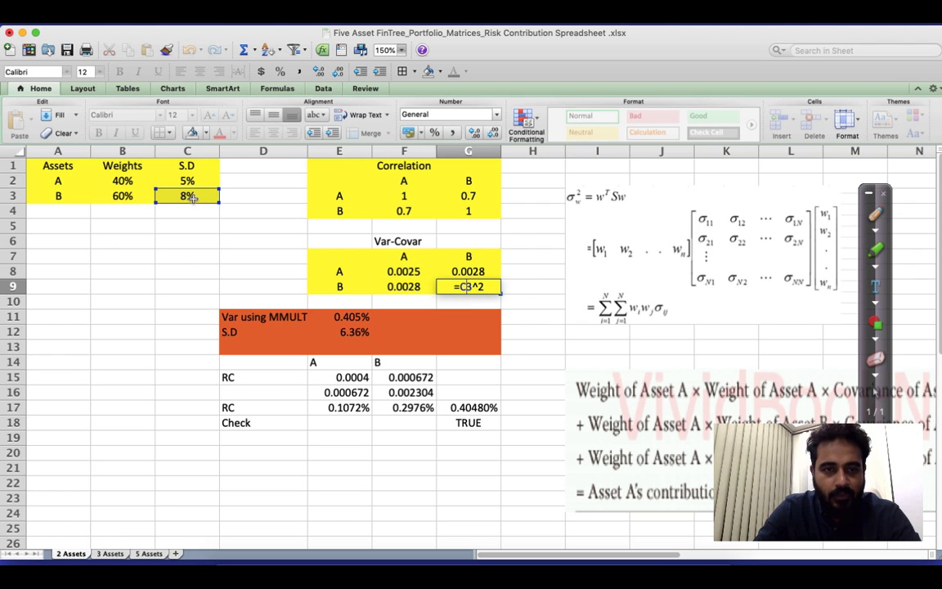
key(Return)
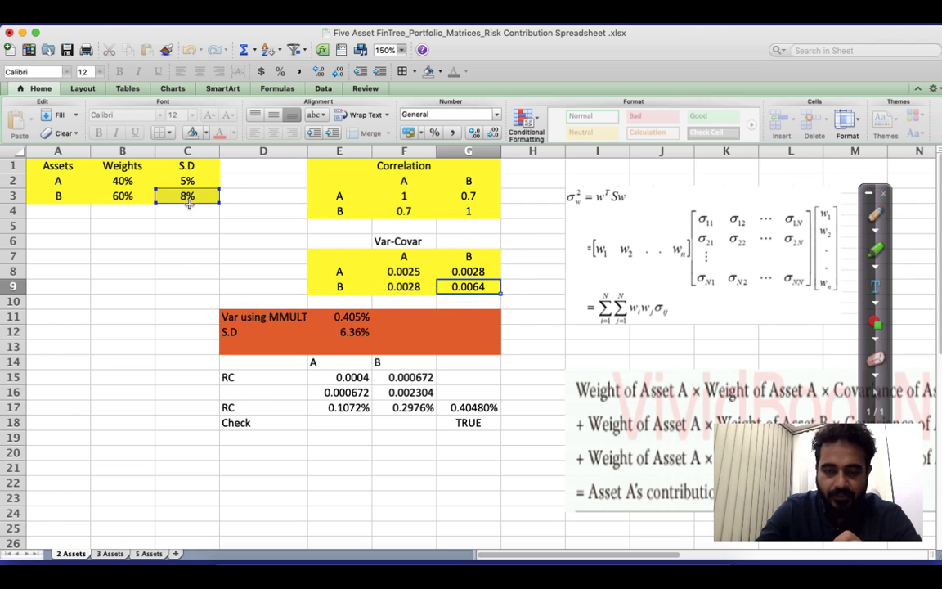
Switch to Ink2Go, handwrite a note beside the Var-Covar matrix, and clear the ink
click(495, 532)
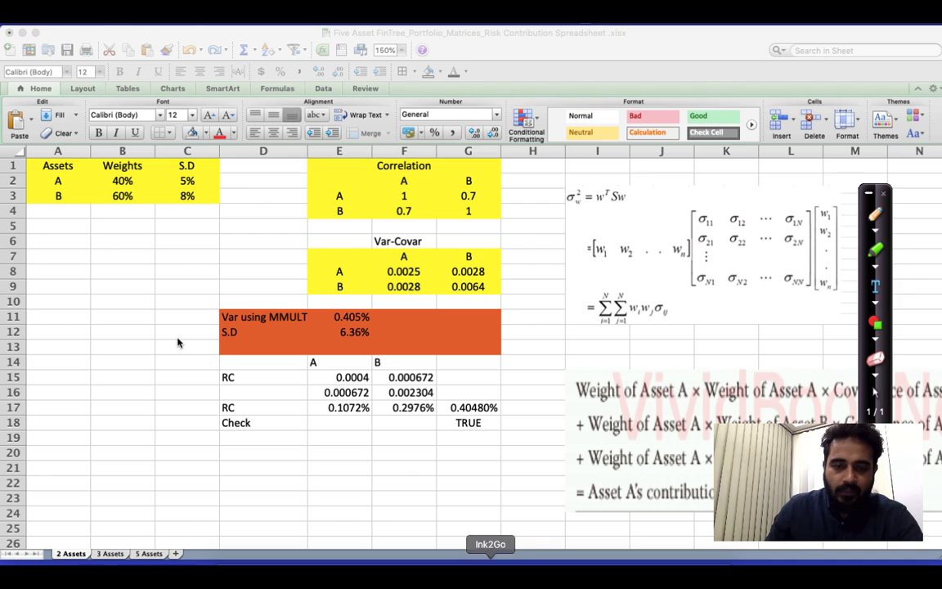
mouse_move(112, 296)
mouse_down()
mouse_move(161, 303)
mouse_move(214, 282)
mouse_move(229, 260)
mouse_move(250, 269)
mouse_move(267, 255)
mouse_move(278, 260)
mouse_move(291, 240)
mouse_move(315, 237)
mouse_move(304, 254)
mouse_up()
key(Escape)
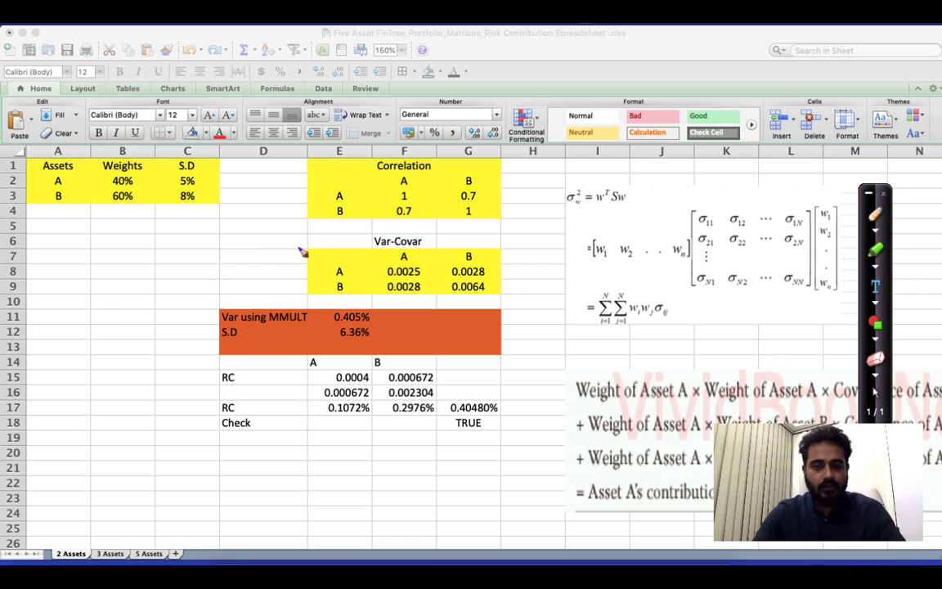
Inspect the covariance formula in cell F9 of the Var-Covar matrix in the spreadsheet
double_click(395, 286)
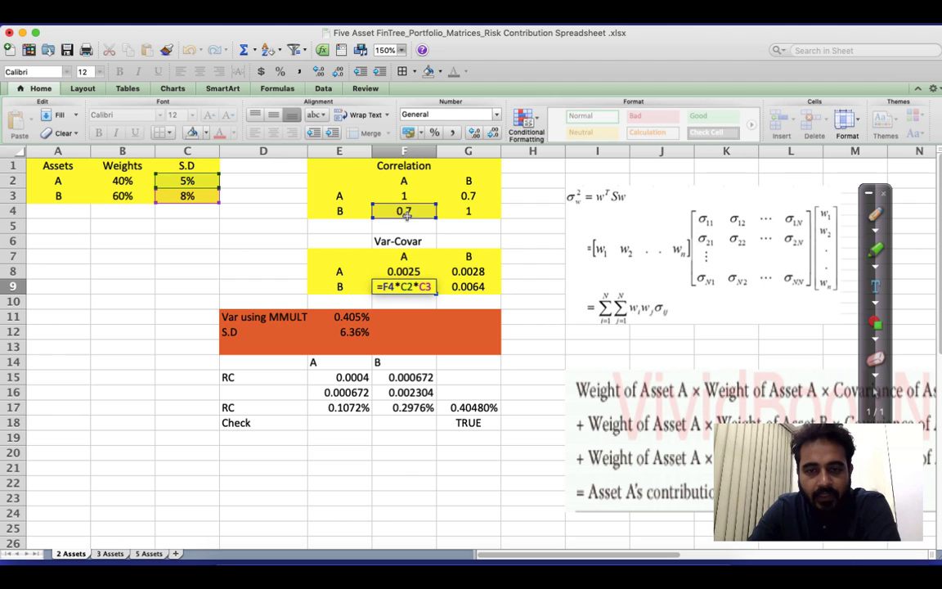
key(Escape)
key(Return)
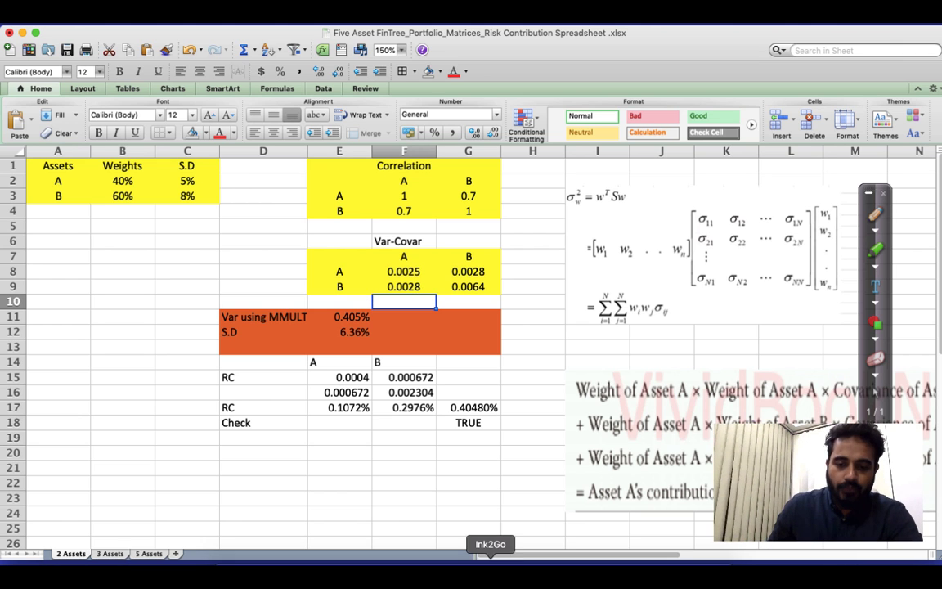
In Ink2Go, handwrite (W1SD1)² + (W2SD2)² + 2W1W2SD1SD2r below the tables and underline SD1SD2r, labelling it "covar"
click(489, 558)
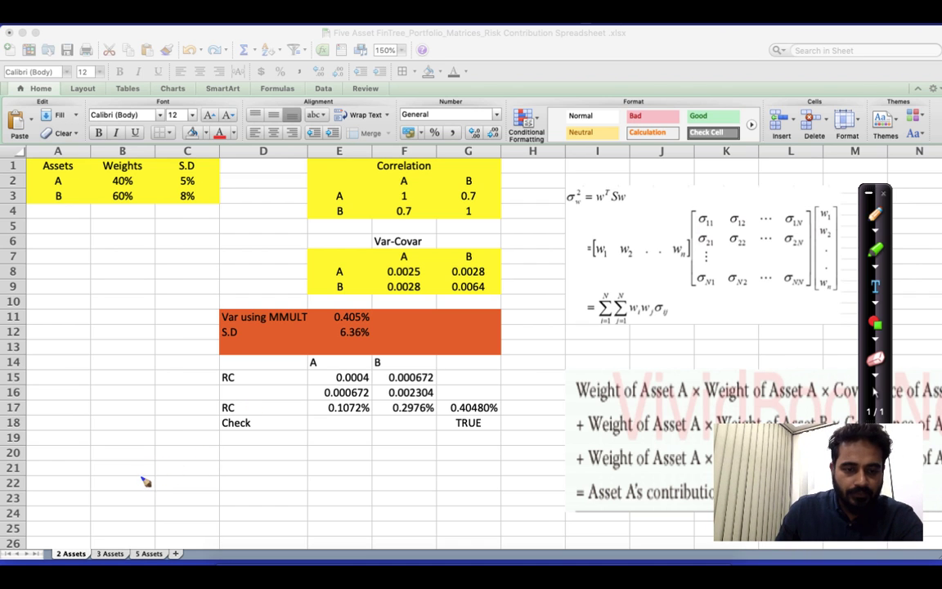
mouse_move(140, 461)
mouse_down()
mouse_move(166, 488)
mouse_move(179, 469)
mouse_move(203, 482)
mouse_move(133, 462)
mouse_move(321, 483)
mouse_move(334, 466)
mouse_move(400, 478)
mouse_move(420, 466)
mouse_move(429, 478)
mouse_move(468, 471)
mouse_move(488, 482)
mouse_move(536, 466)
mouse_move(532, 476)
mouse_up()
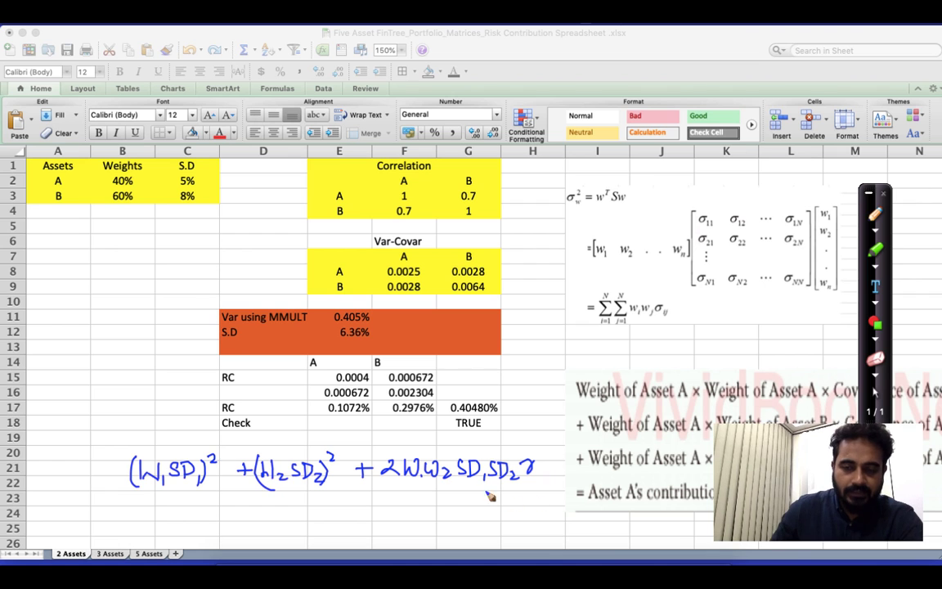
drag(458, 488, 532, 487)
mouse_move(471, 496)
mouse_down()
mouse_move(507, 507)
mouse_move(544, 498)
mouse_up()
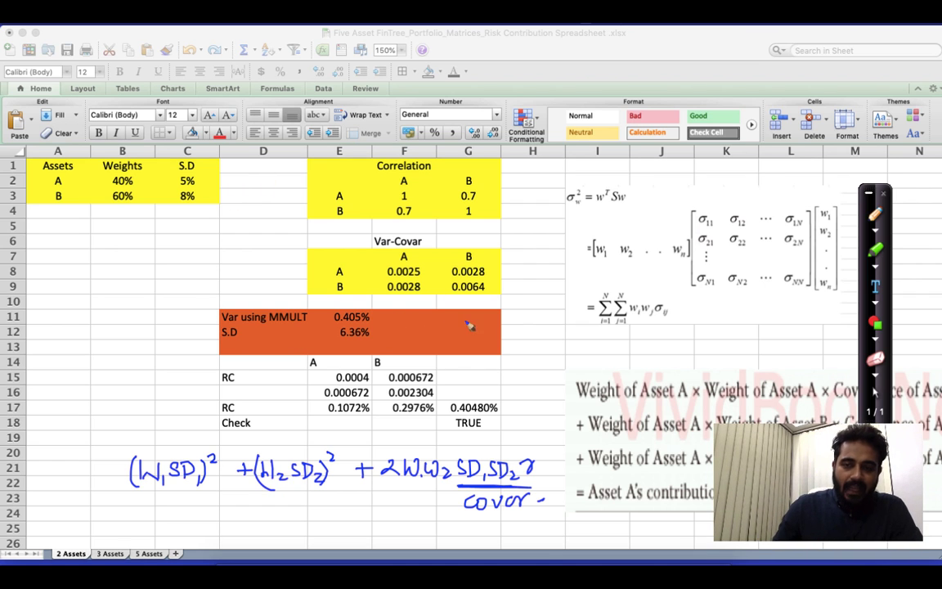
Circle the equation σw² = wᵀSw in the formula picture and underline its weight row vector w1 to wn
mouse_move(568, 213)
mouse_down()
mouse_move(636, 213)
mouse_move(635, 182)
mouse_move(577, 177)
mouse_move(562, 204)
mouse_move(577, 211)
mouse_up()
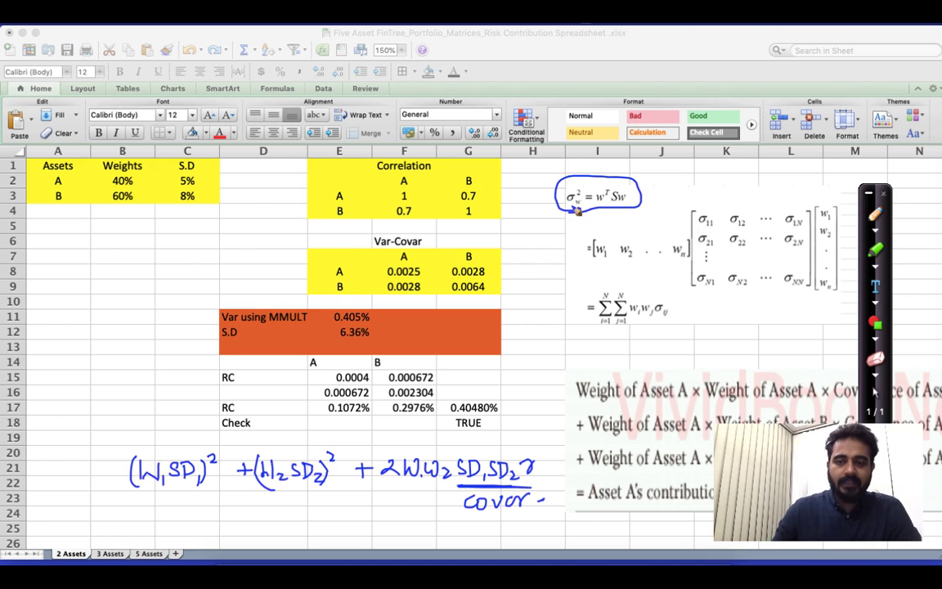
click(873, 194)
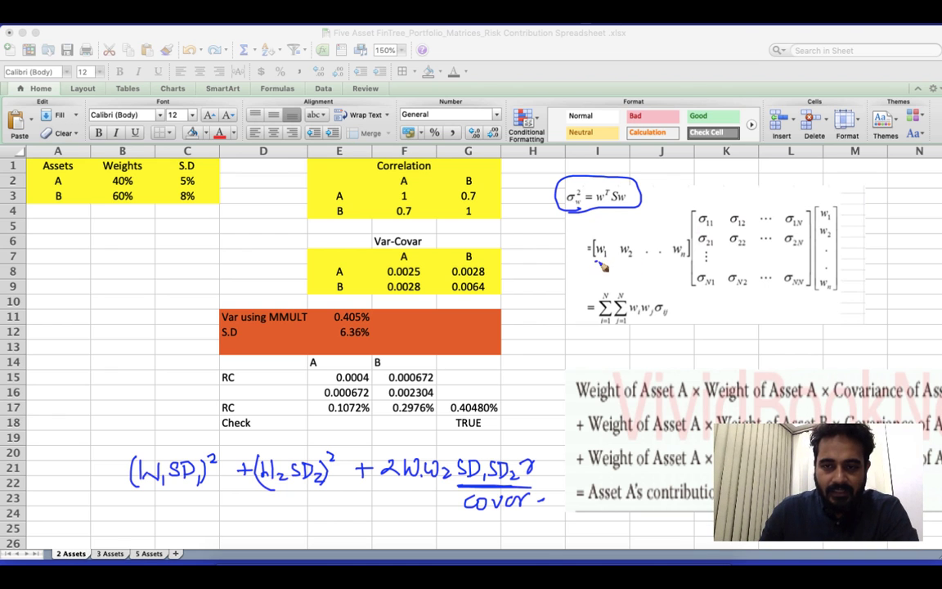
drag(591, 262, 677, 262)
drag(592, 262, 684, 262)
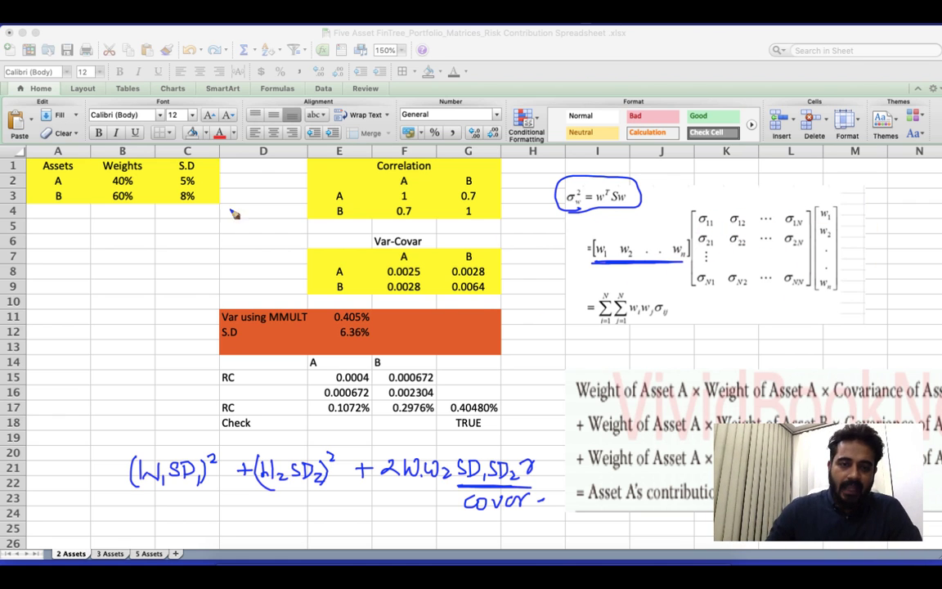
Draw a downward arrow above the column weight vector in the formula picture, and clear all the ink
drag(824, 174, 825, 201)
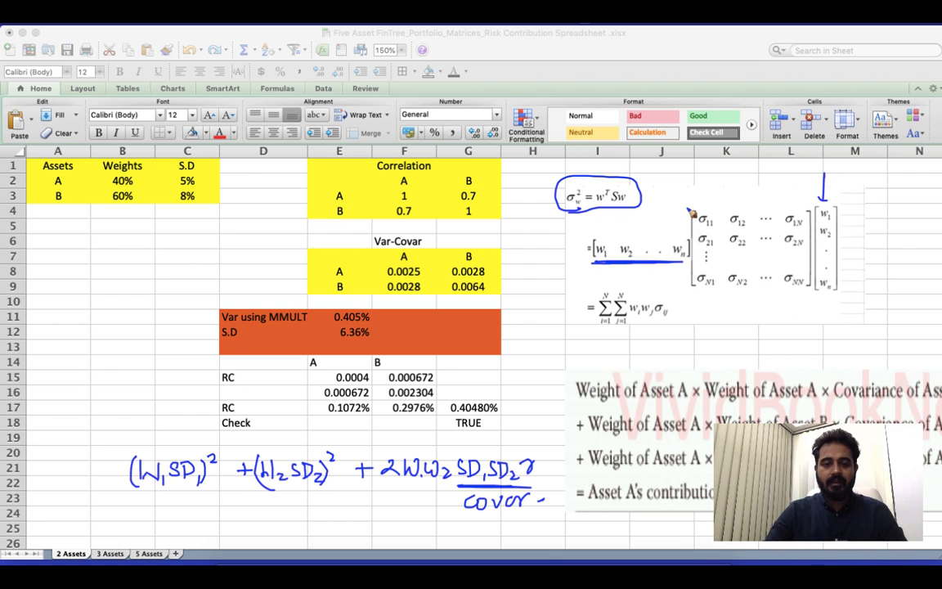
key(Escape)
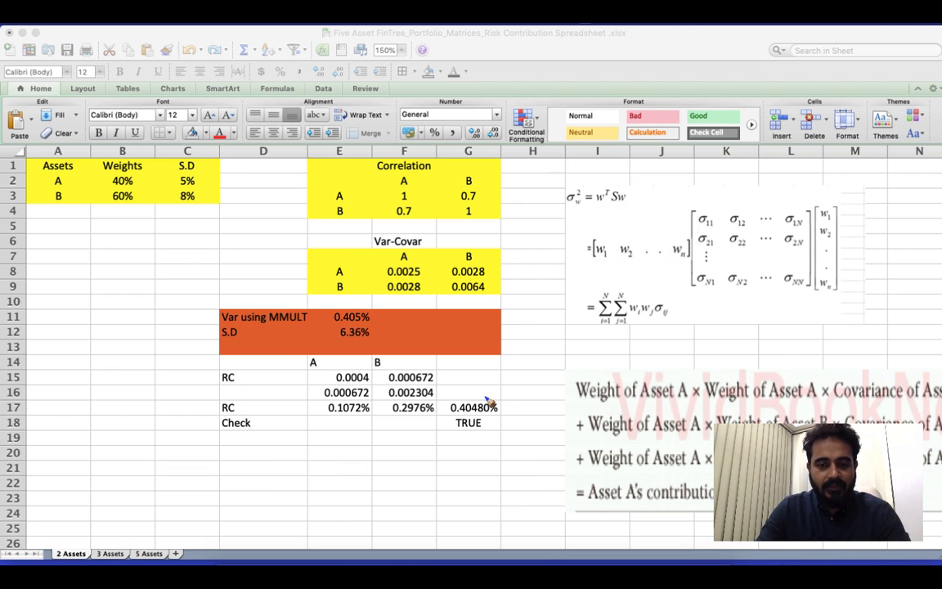
Switch to Excel, delete the existing formula in the Var using MMULT cell E11, and begin a new one with =mmult(
click(352, 318)
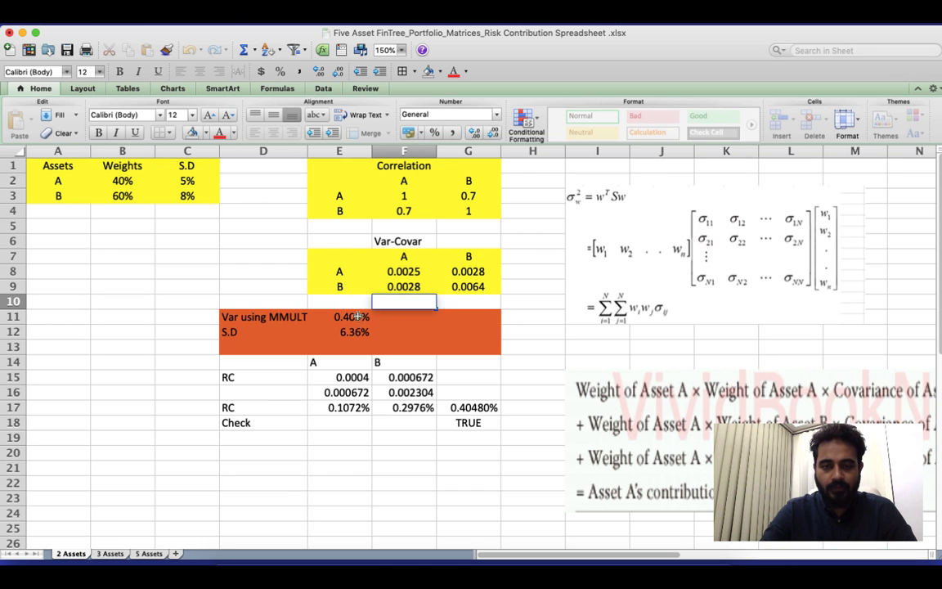
double_click(357, 316)
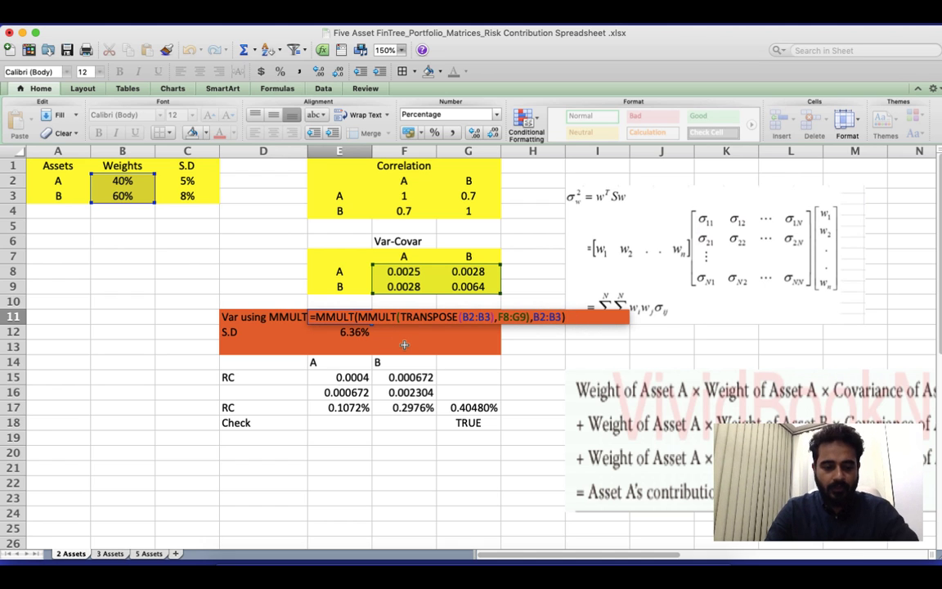
key(BackSpace)
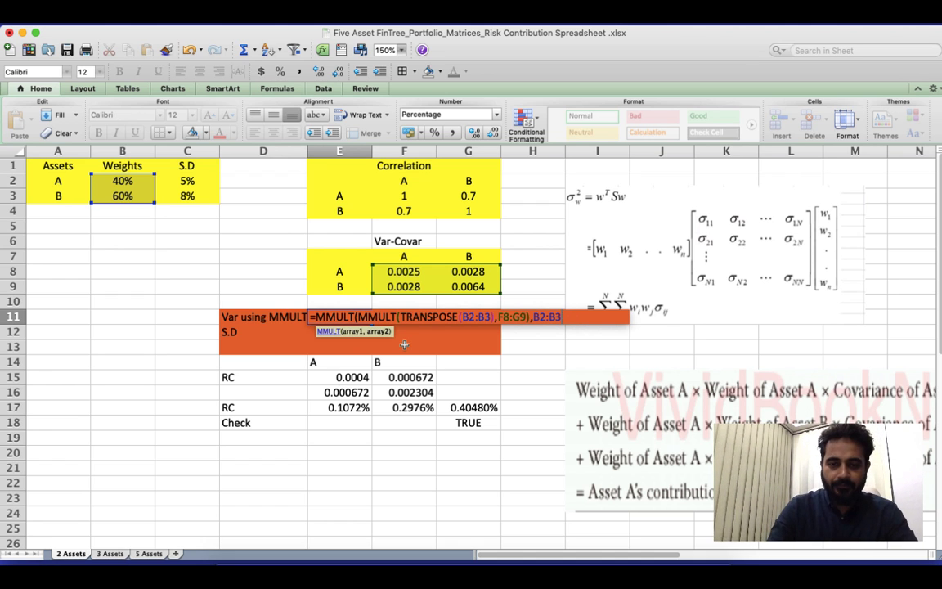
key(Return)
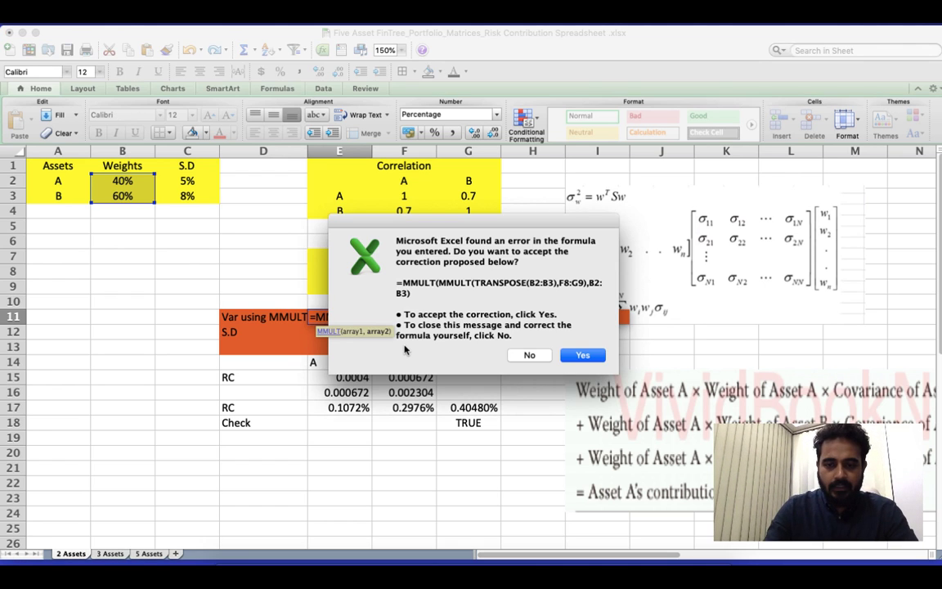
click(529, 354)
key(Return)
click(571, 319)
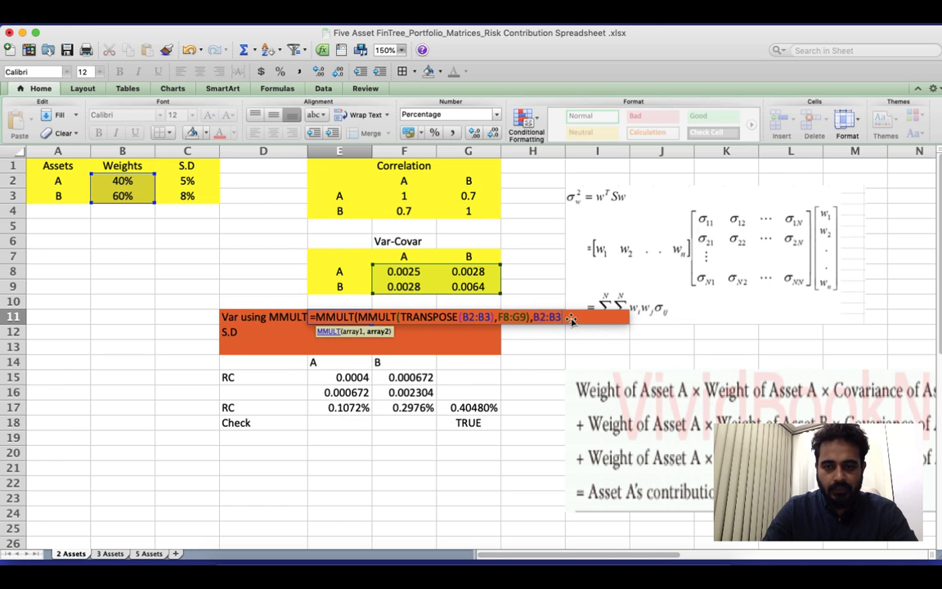
drag(569, 317, 309, 317)
key(BackSpace)
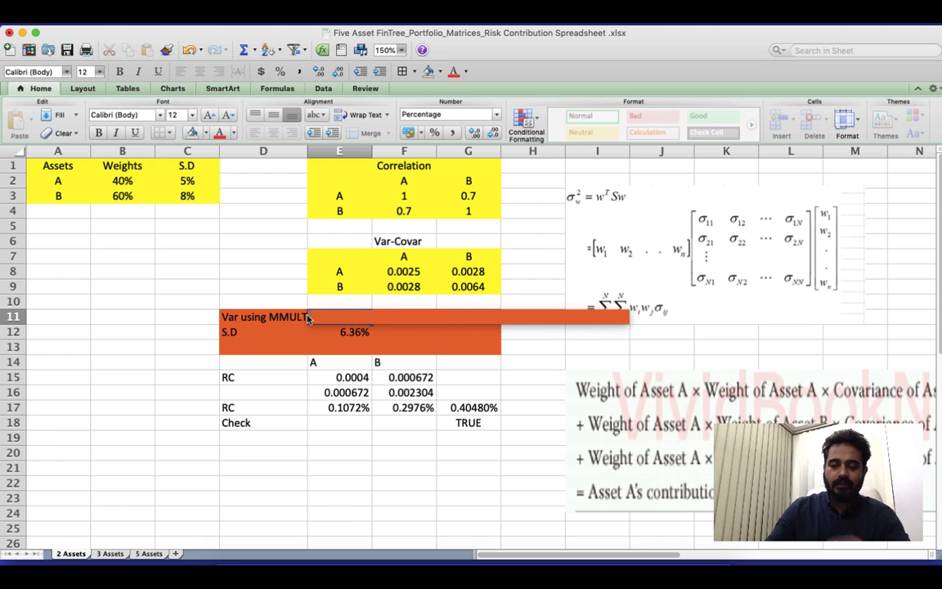
text(=mmult)
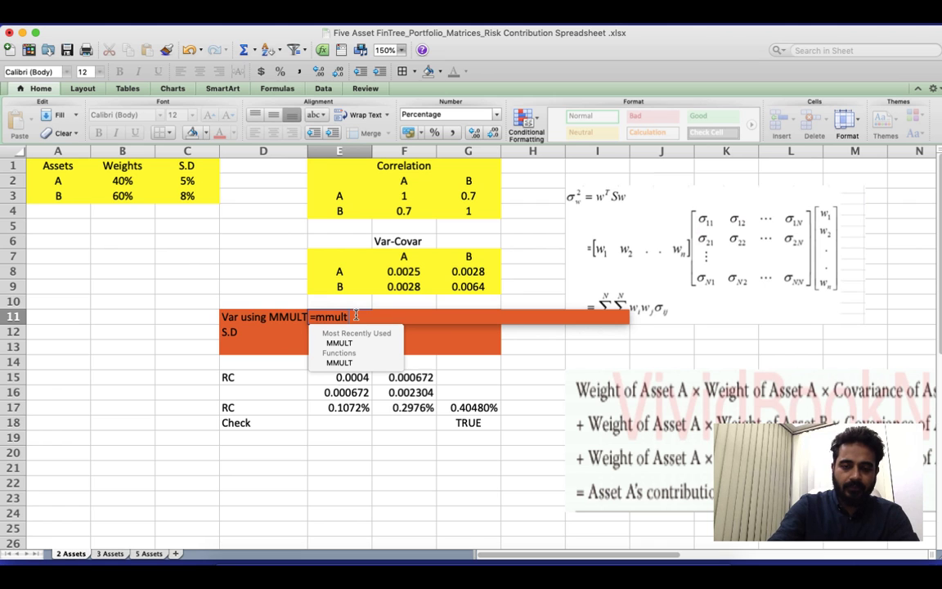
text(()
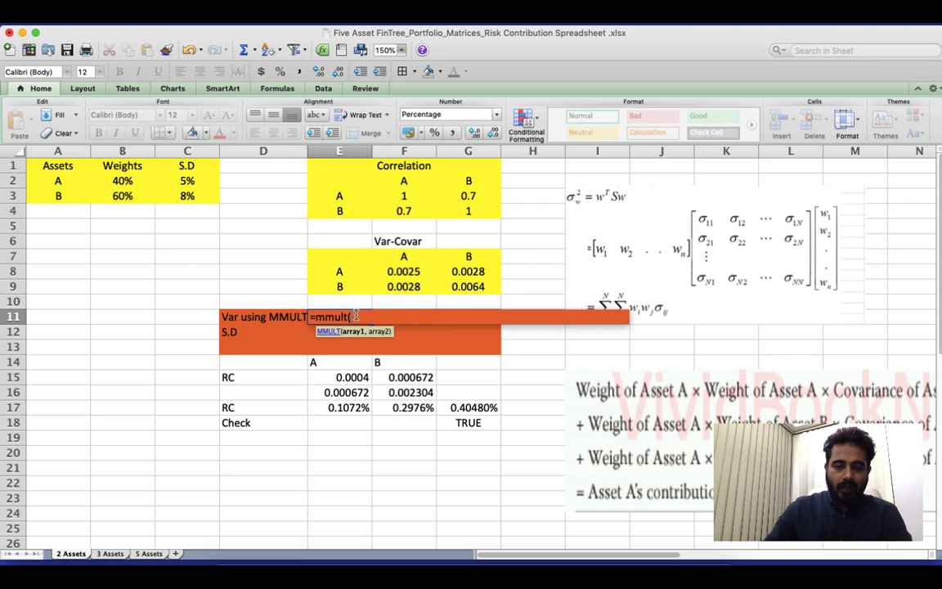
In Ink2Go, circle the 40% and 60% weights and underline the row vector w1 to wn in the formula picture
click(497, 572)
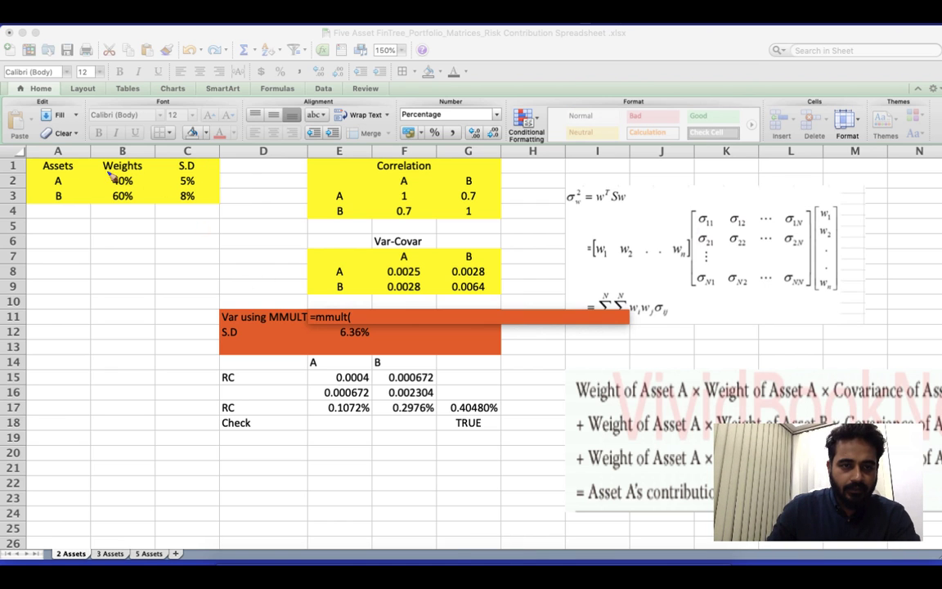
mouse_move(109, 164)
mouse_down()
mouse_move(102, 191)
mouse_move(129, 174)
mouse_move(104, 158)
mouse_up()
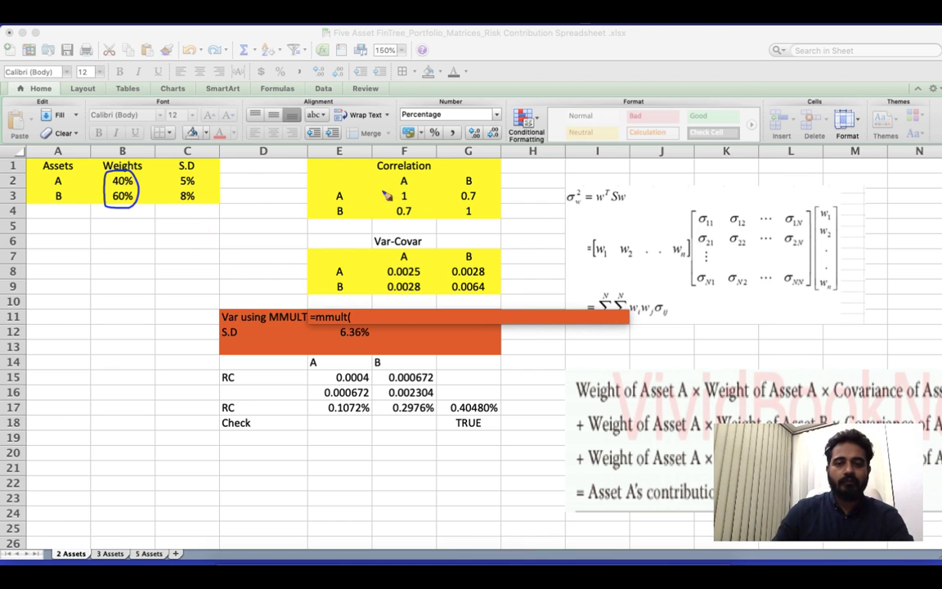
drag(589, 266, 672, 262)
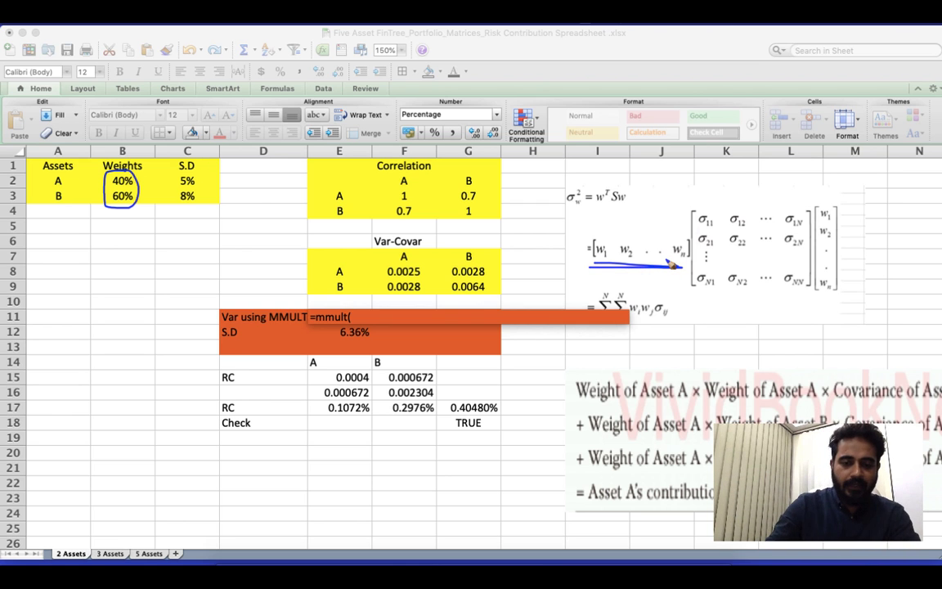
Back in Excel, continue the E11 formula with transpose(B2:B3) as the first array and F8:G9 as the second, closing the parenthesis
click(358, 320)
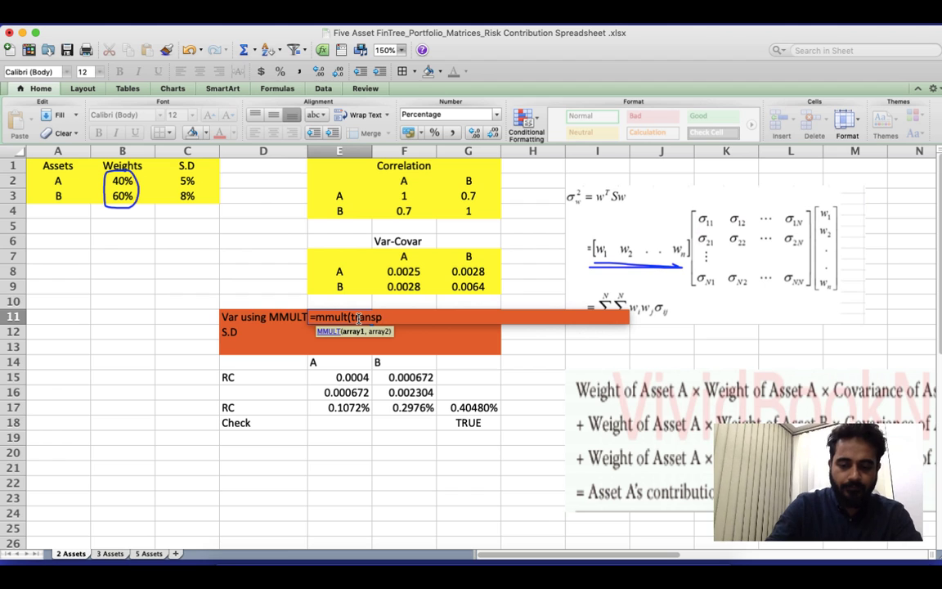
text(()
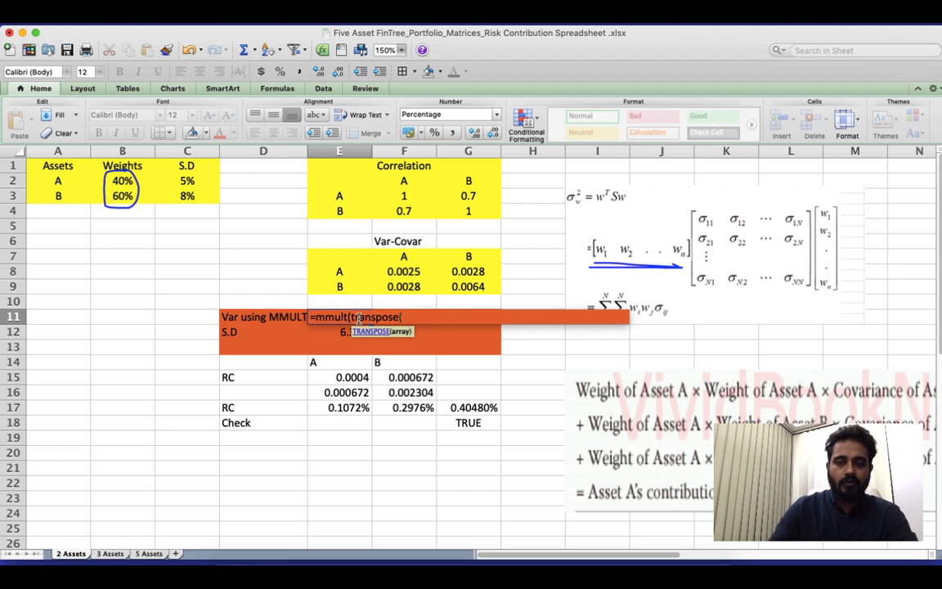
click(122, 183)
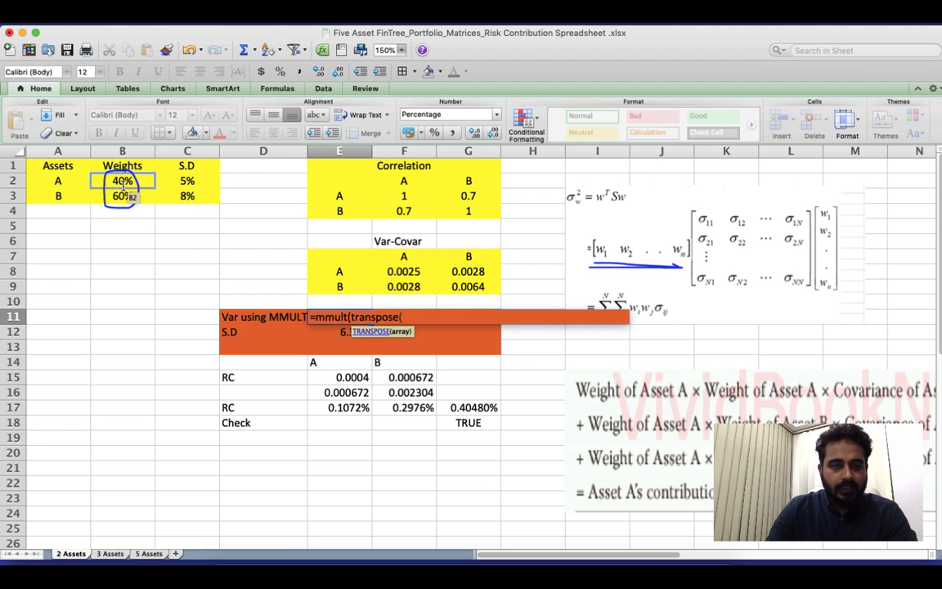
drag(117, 180, 117, 196)
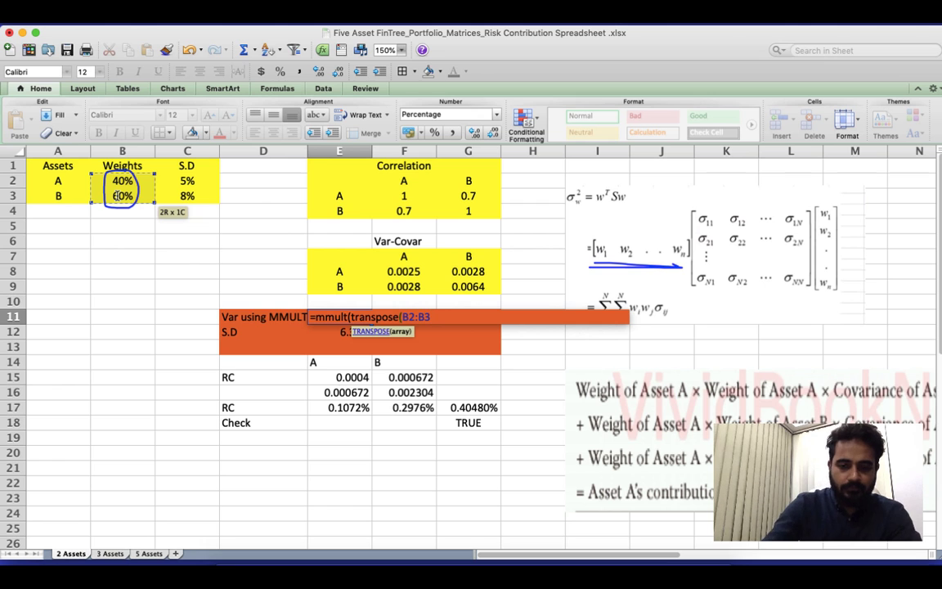
text())
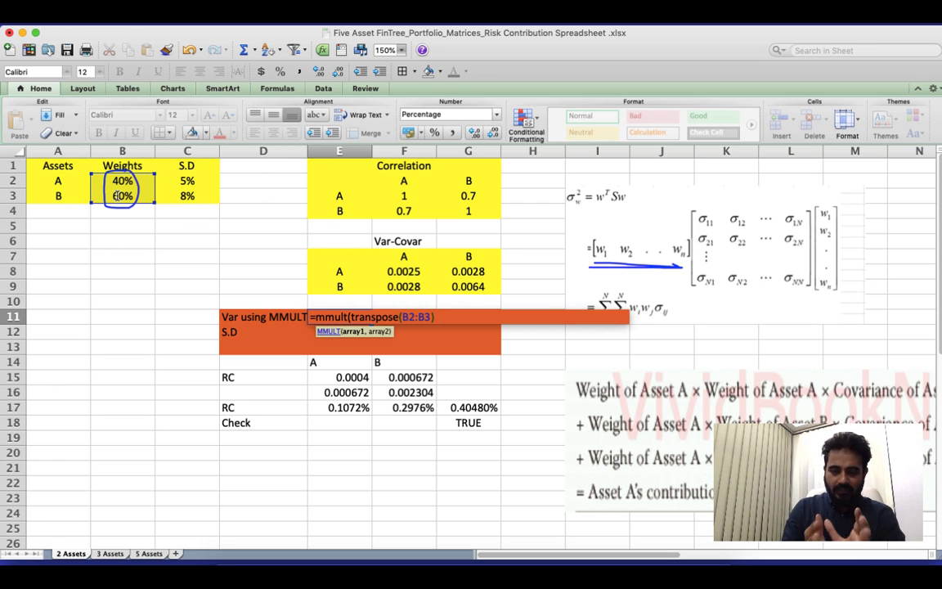
text(,)
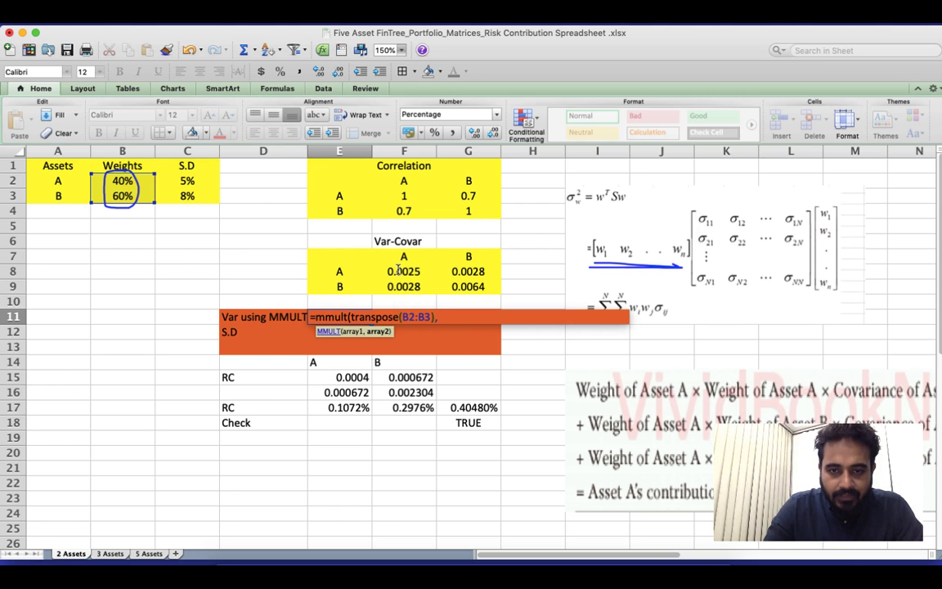
drag(398, 270, 456, 284)
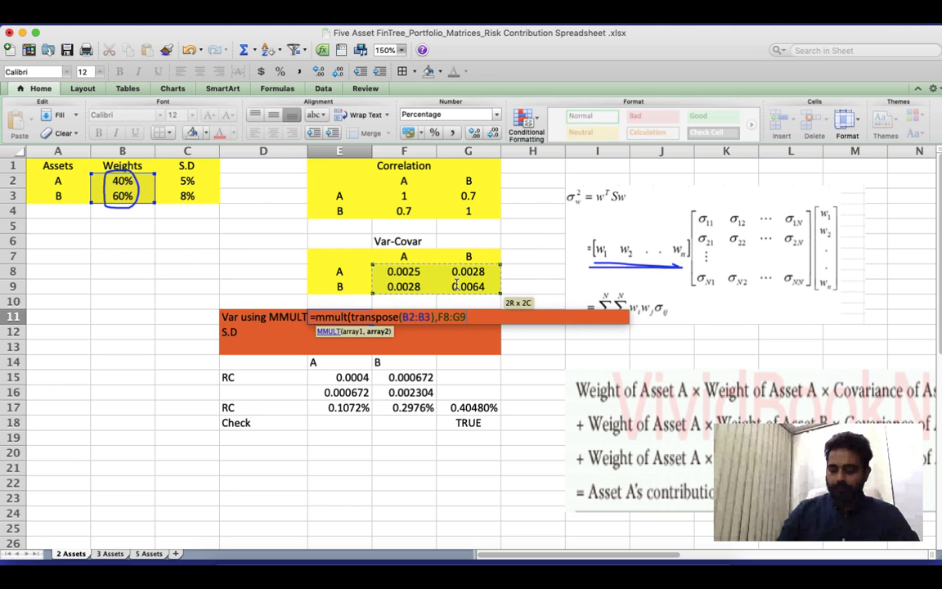
text())
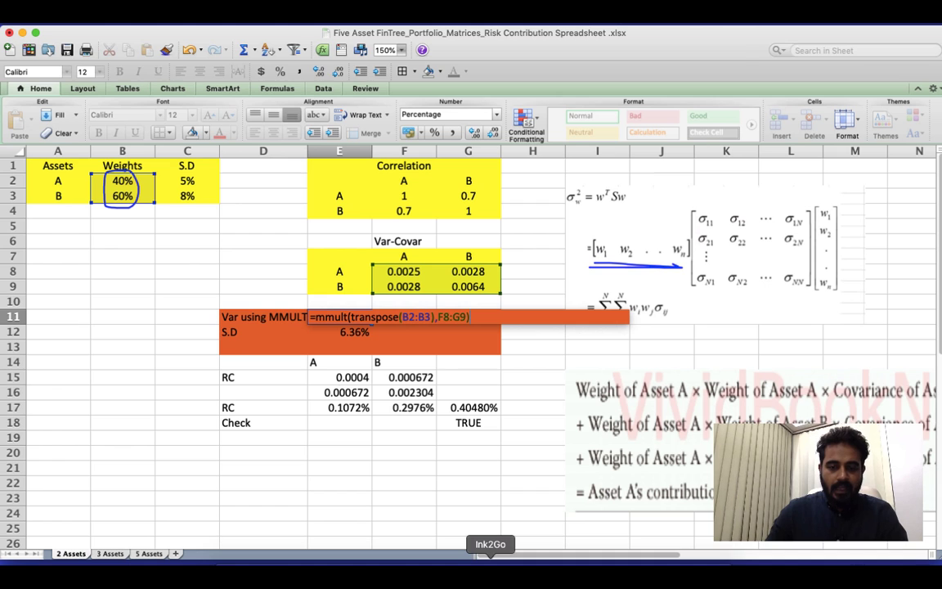
Switch to Ink2Go and handwrite the transposed weights [40% 60%] below the asset table, with the dimensions 1 × 2 underneath
click(491, 555)
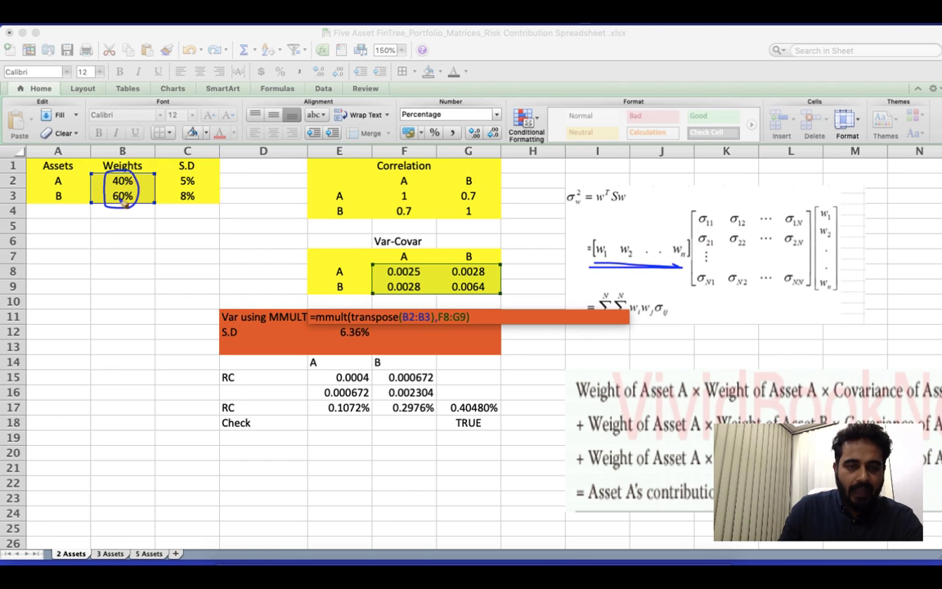
mouse_move(103, 229)
mouse_down()
mouse_move(130, 243)
mouse_move(210, 237)
mouse_up()
mouse_move(85, 231)
mouse_down()
mouse_move(97, 237)
mouse_move(95, 258)
mouse_up()
drag(214, 228, 216, 258)
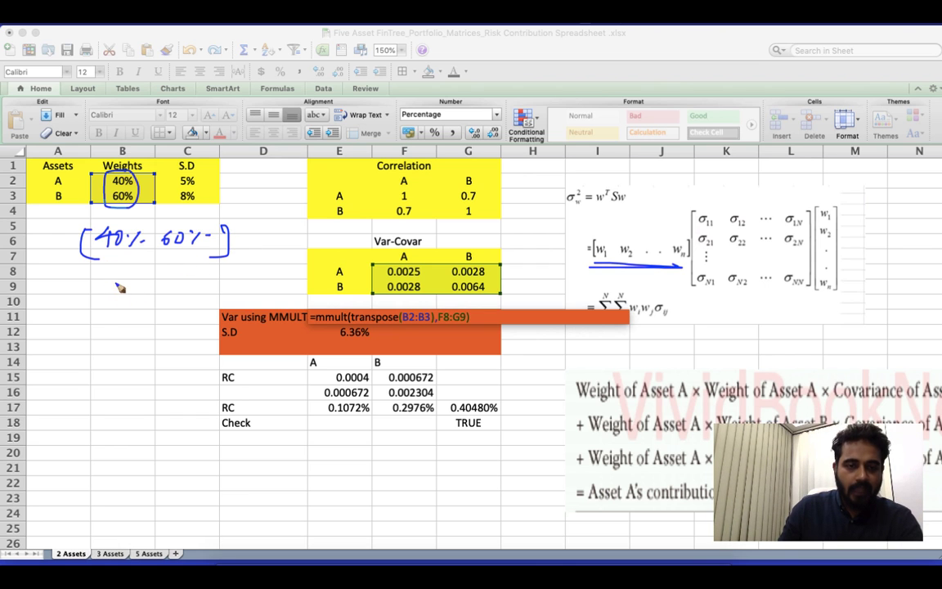
mouse_move(115, 276)
mouse_down()
mouse_move(115, 295)
mouse_move(138, 293)
mouse_up()
mouse_move(137, 279)
mouse_down()
mouse_move(124, 293)
mouse_move(172, 292)
mouse_up()
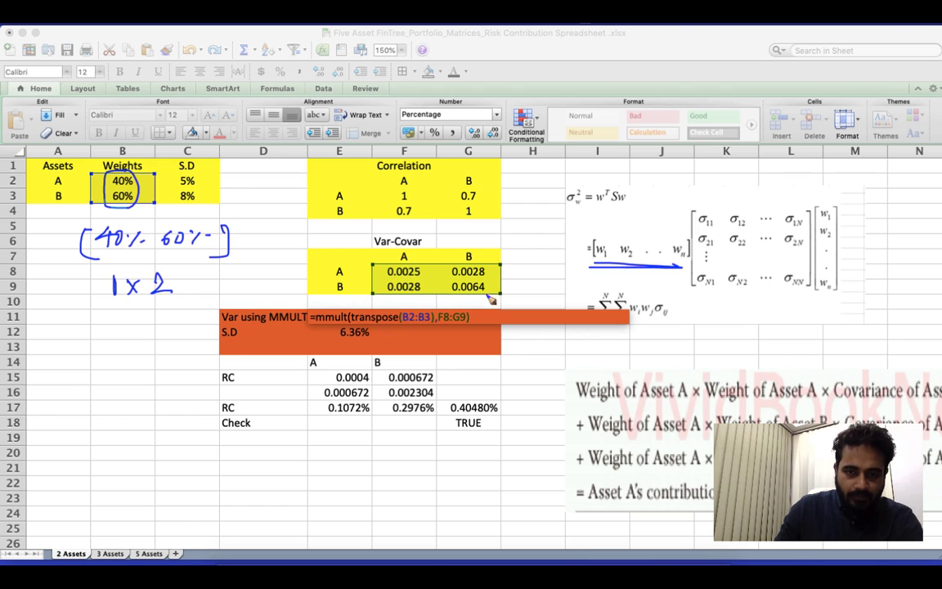
Handwrite 2 × 2 beside the 1 × 2 as the covariance matrix's dimensions, and circle the two matching inner 2s
drag(217, 275, 249, 290)
mouse_move(247, 275)
mouse_down()
mouse_move(234, 289)
mouse_move(277, 289)
mouse_up()
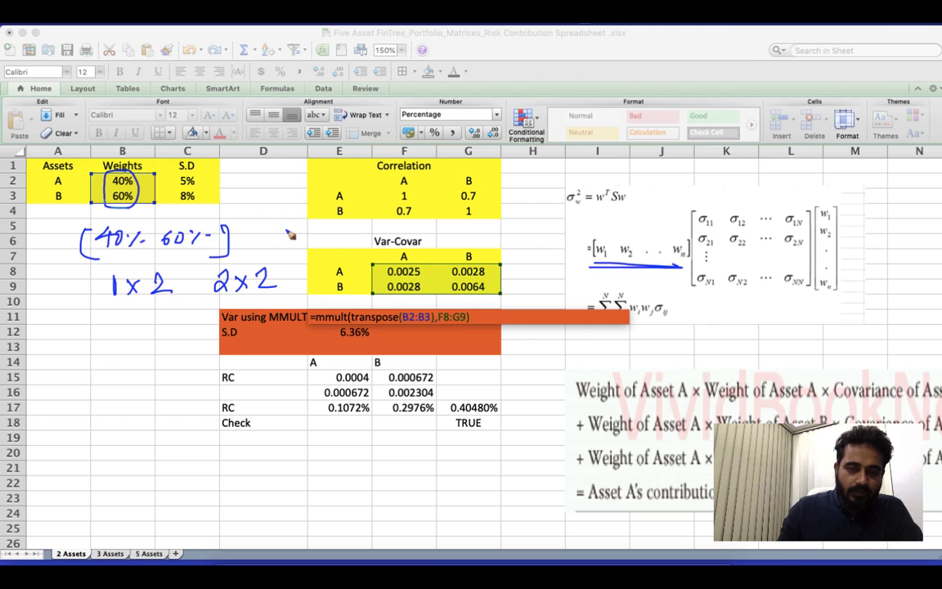
mouse_move(167, 273)
mouse_down()
mouse_move(174, 287)
mouse_move(170, 273)
mouse_move(213, 288)
mouse_move(229, 267)
mouse_up()
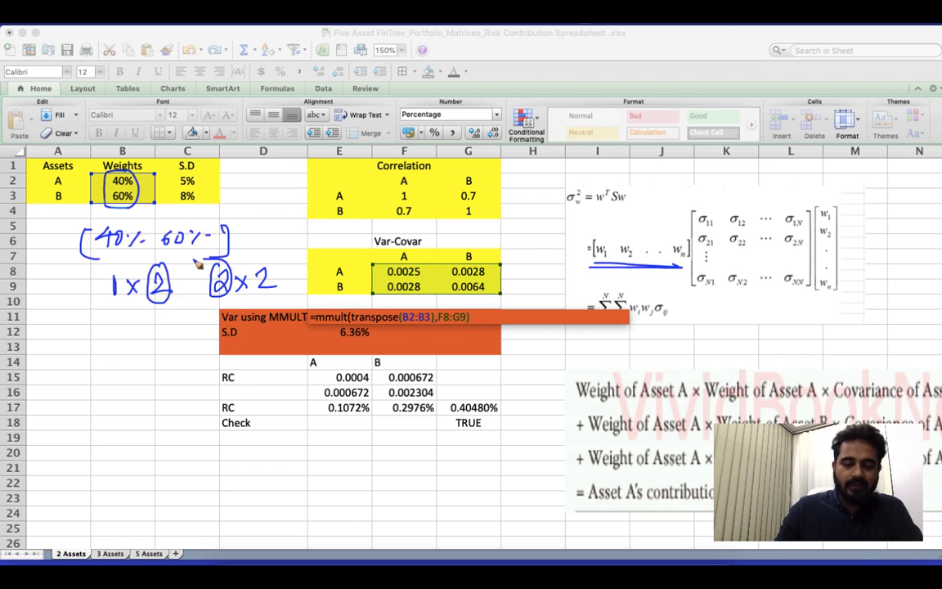
Underline the 1 in the first dimension pair and handwrite the product's dimensions, 1 × 2, below
drag(102, 303, 92, 305)
mouse_move(88, 363)
mouse_down()
mouse_move(88, 378)
mouse_move(115, 375)
mouse_up()
drag(115, 360, 106, 374)
drag(125, 362, 147, 373)
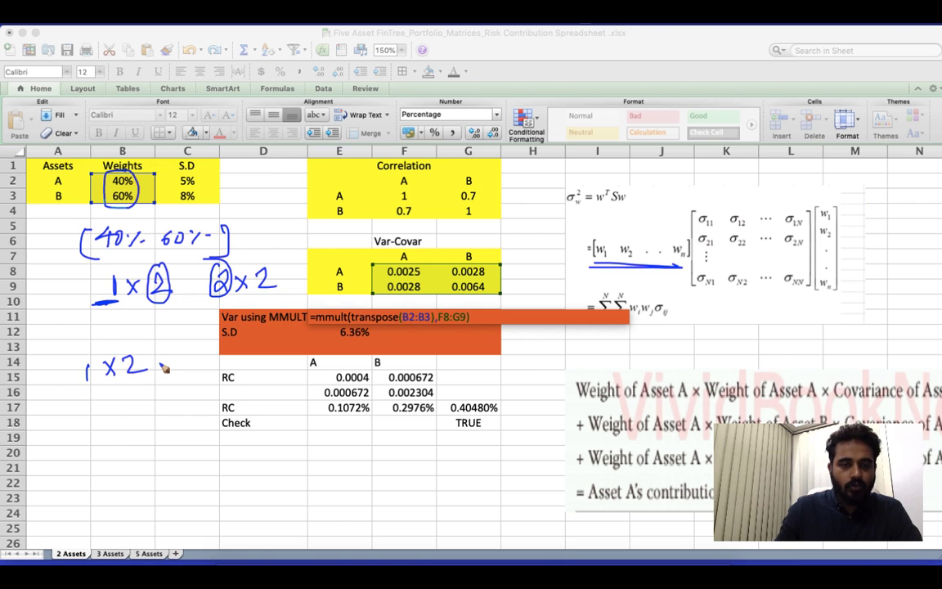
Erase all the handwritten dimension notes and the markings on the weights and the formula picture
mouse_move(82, 234)
mouse_down()
mouse_move(211, 213)
mouse_move(153, 275)
mouse_move(135, 249)
mouse_move(234, 233)
mouse_move(165, 276)
mouse_move(183, 291)
mouse_up()
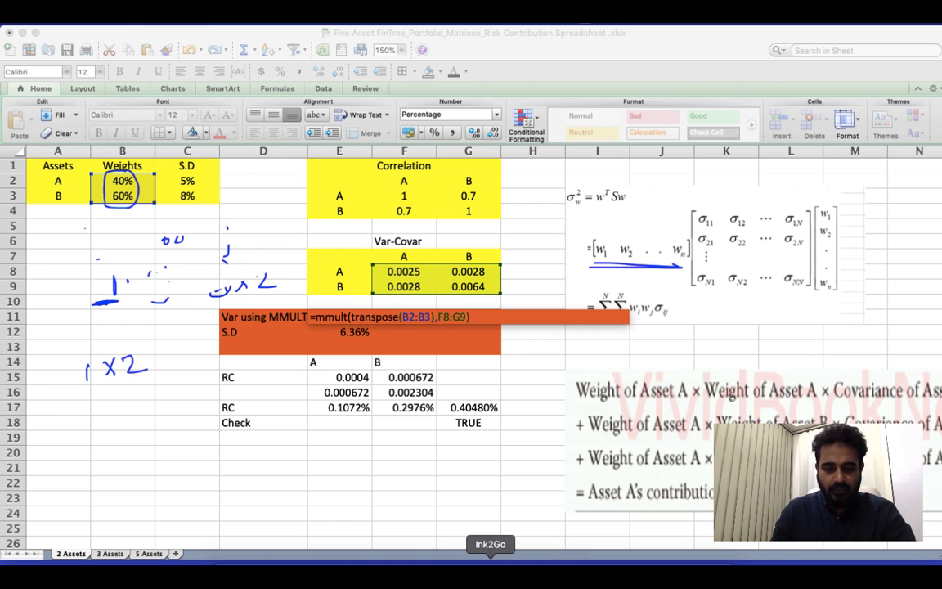
click(511, 564)
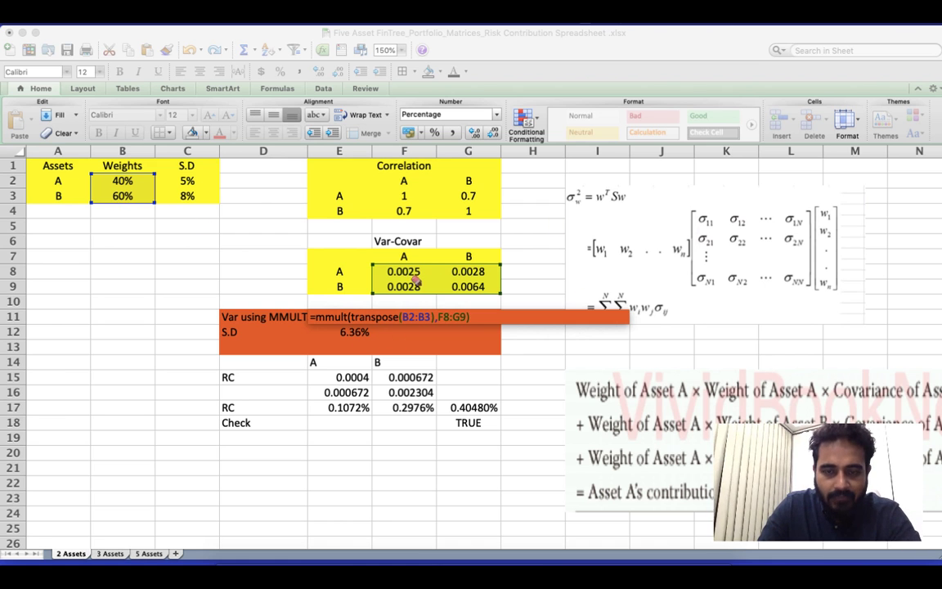
Switch back to Excel, wrap E11's formula in an outer MMULT with weights B2:B3 as second array, and enter it as an array formula
click(479, 317)
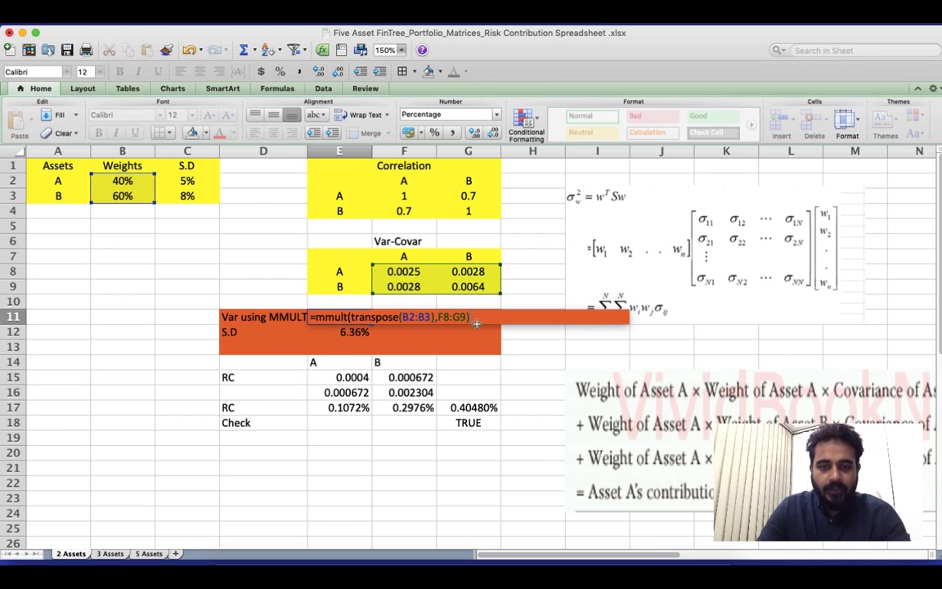
click(317, 321)
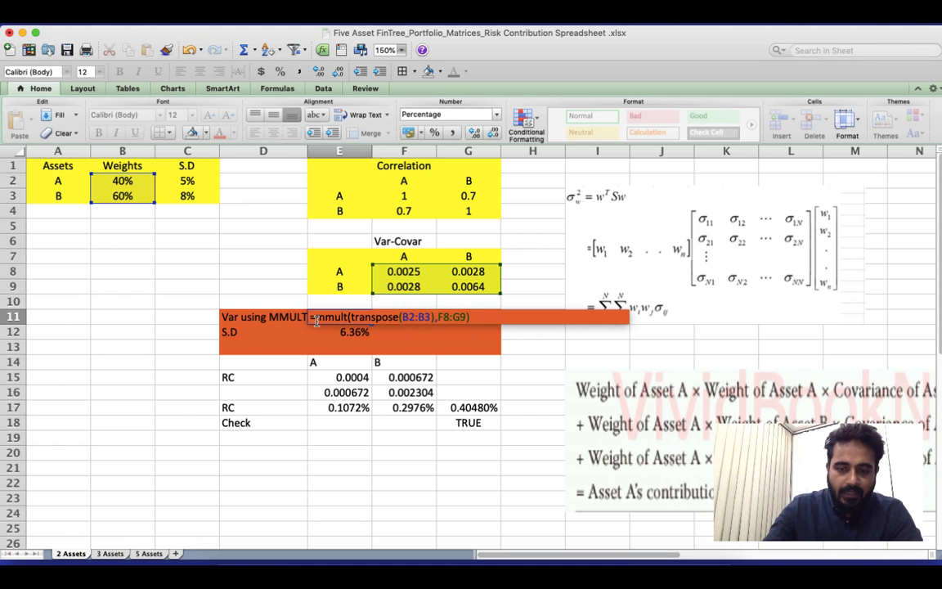
text(mmult()
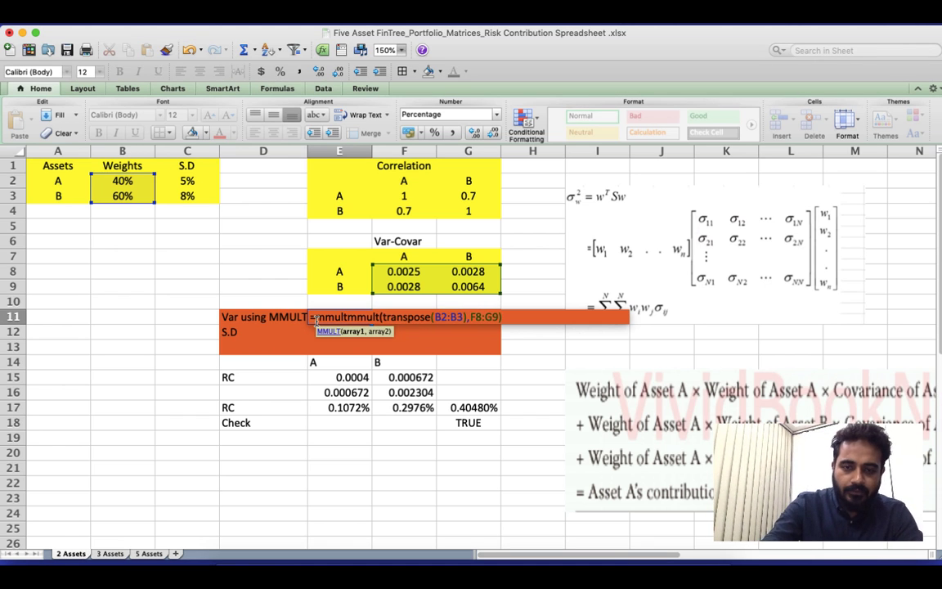
click(507, 317)
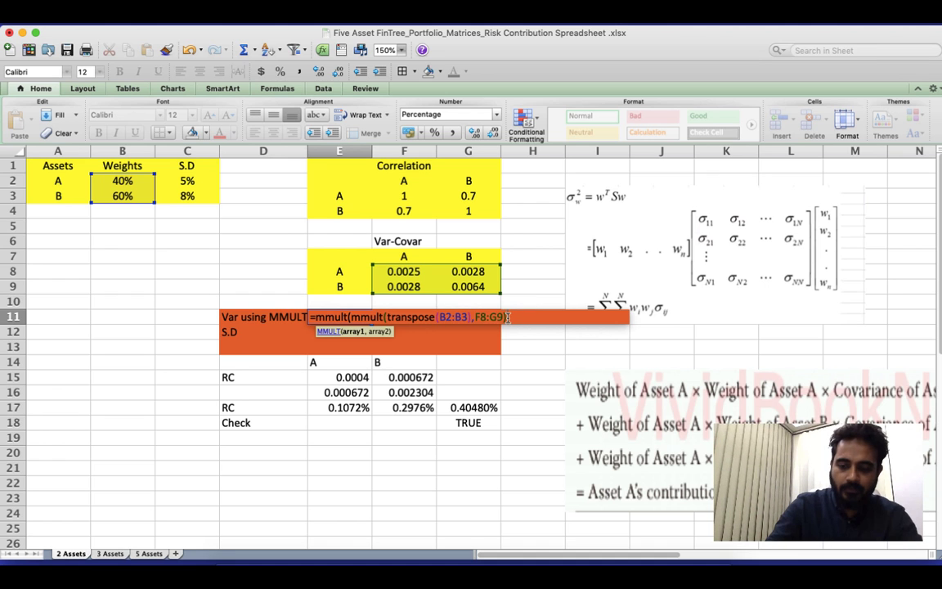
text(,)
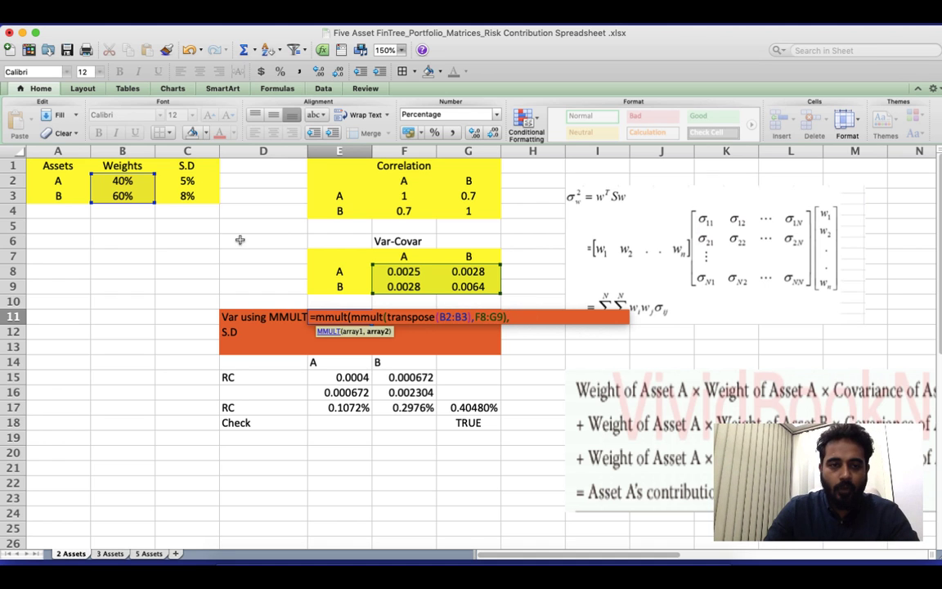
drag(120, 179, 120, 204)
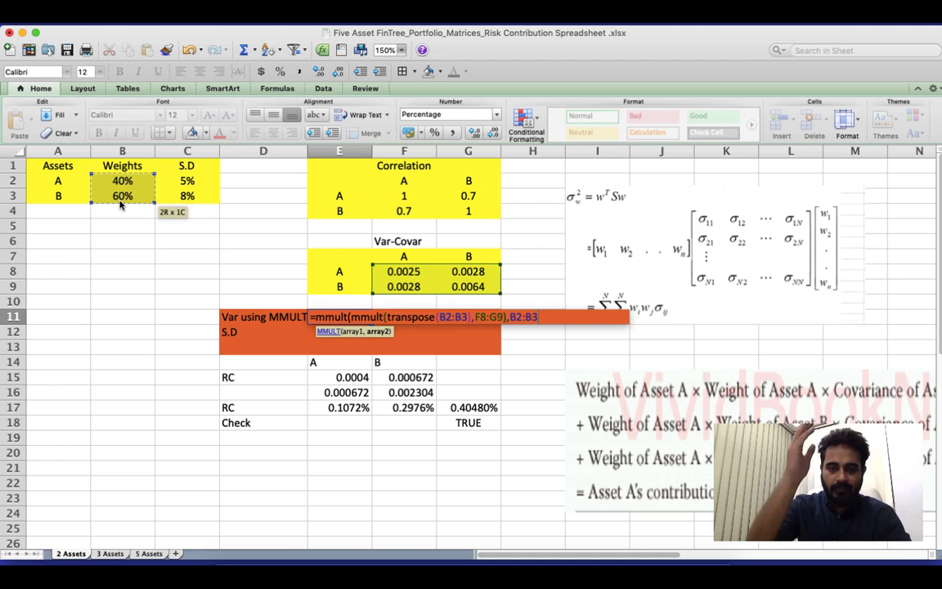
text())
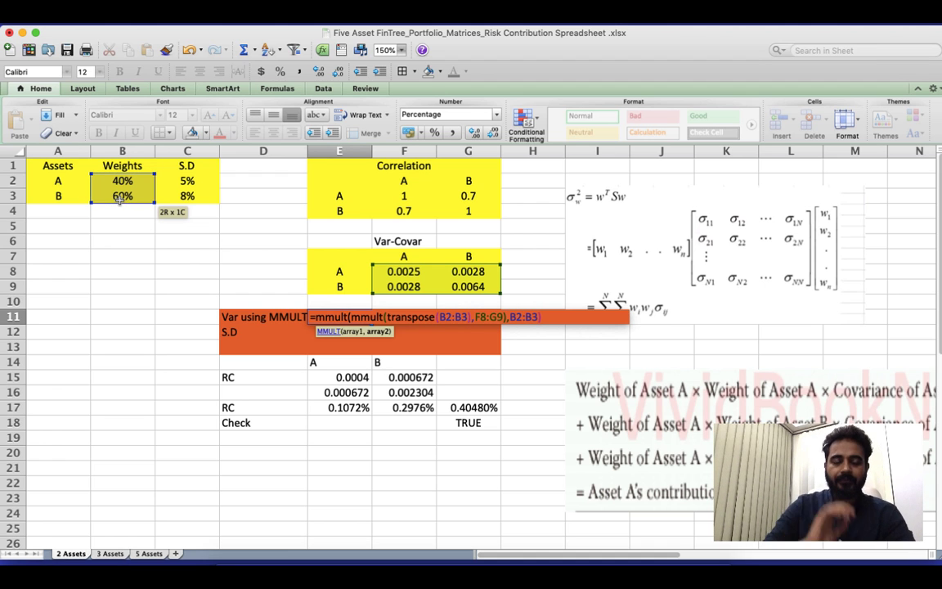
key(Return)
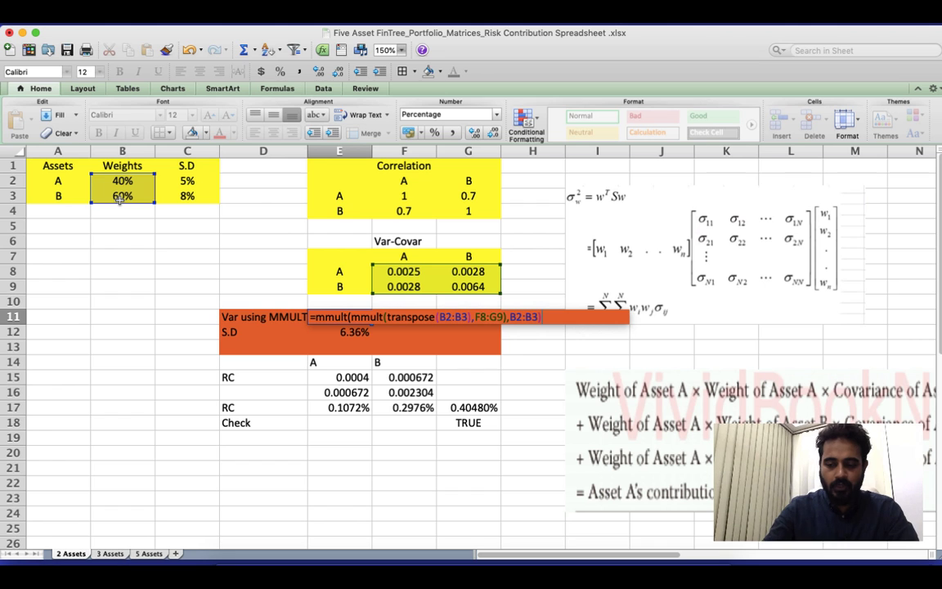
key(ctrl+shift+Return)
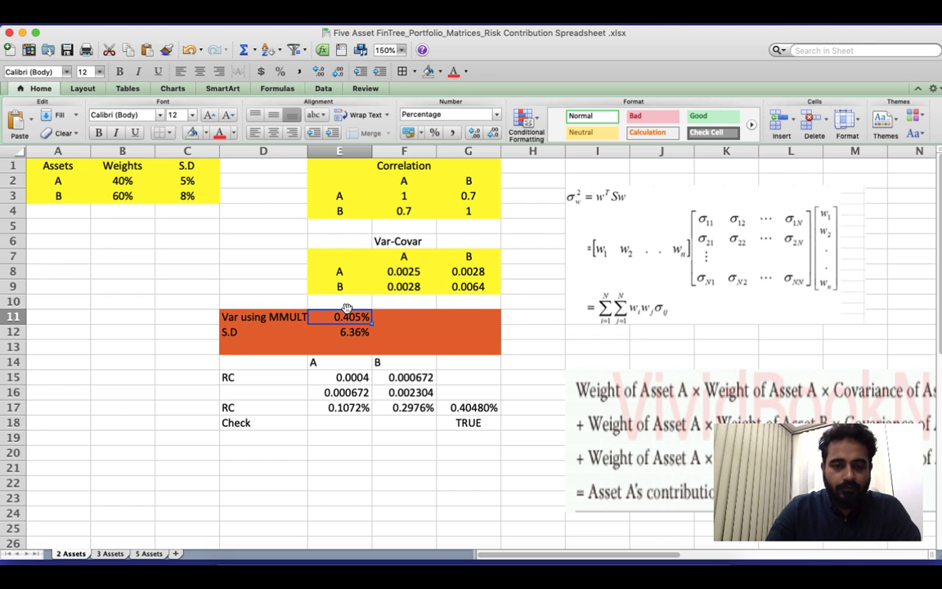
Calculate the portfolio standard deviation in E12 with =E11^0.5
click(351, 333)
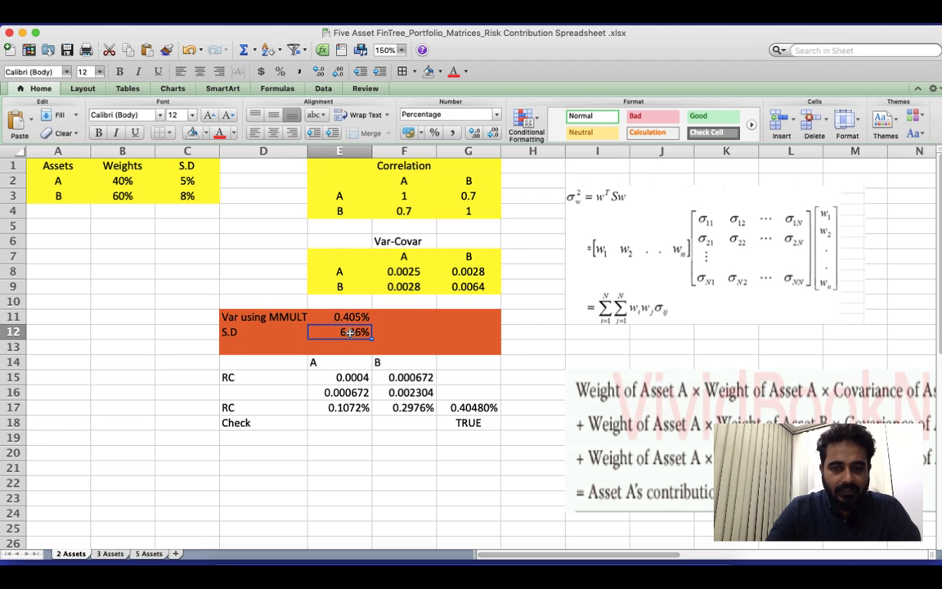
text(=E11^0.5)
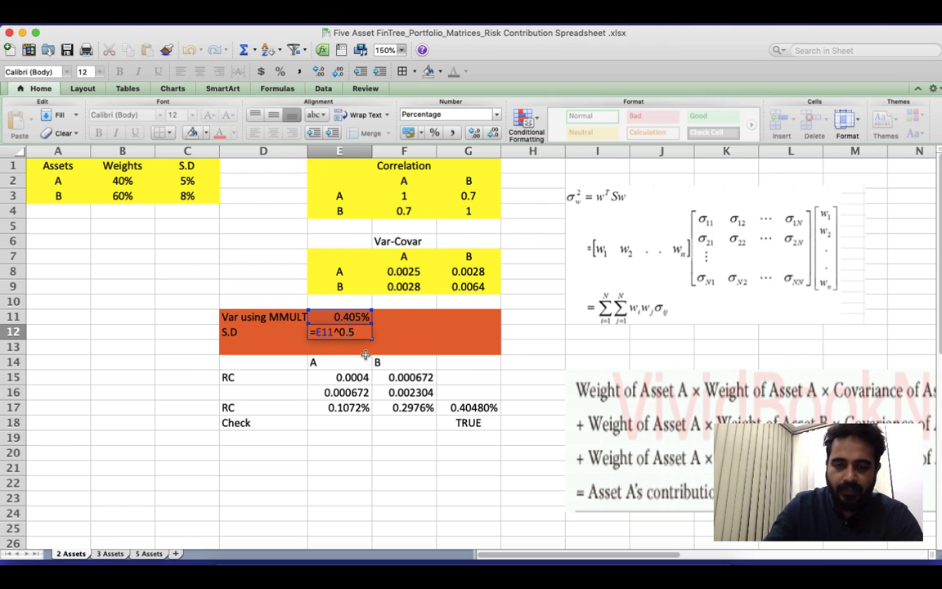
key(Return)
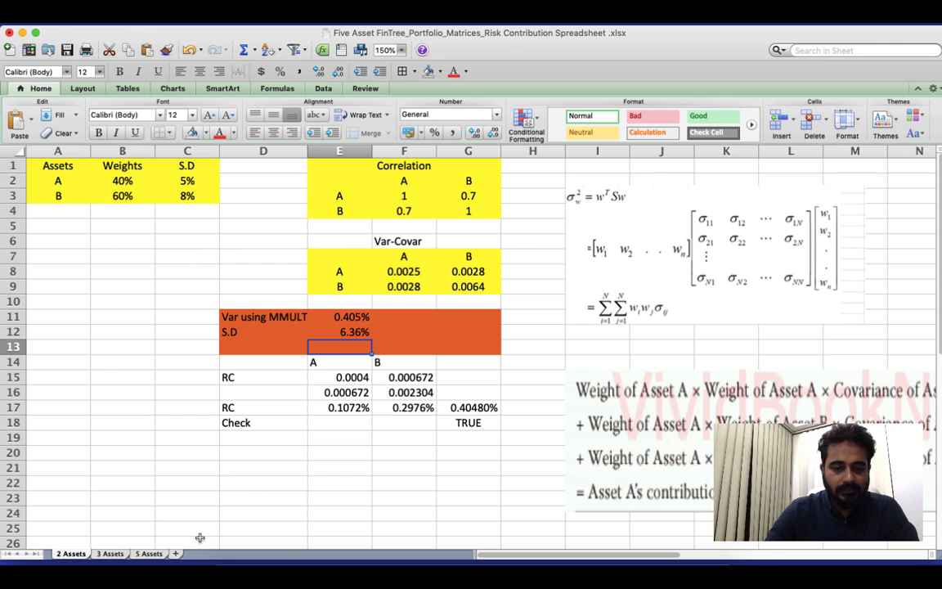
On the 3 Assets sheet, write the variance formula =mmult(transpose(B2:B4,F8:H10) in E12
click(110, 555)
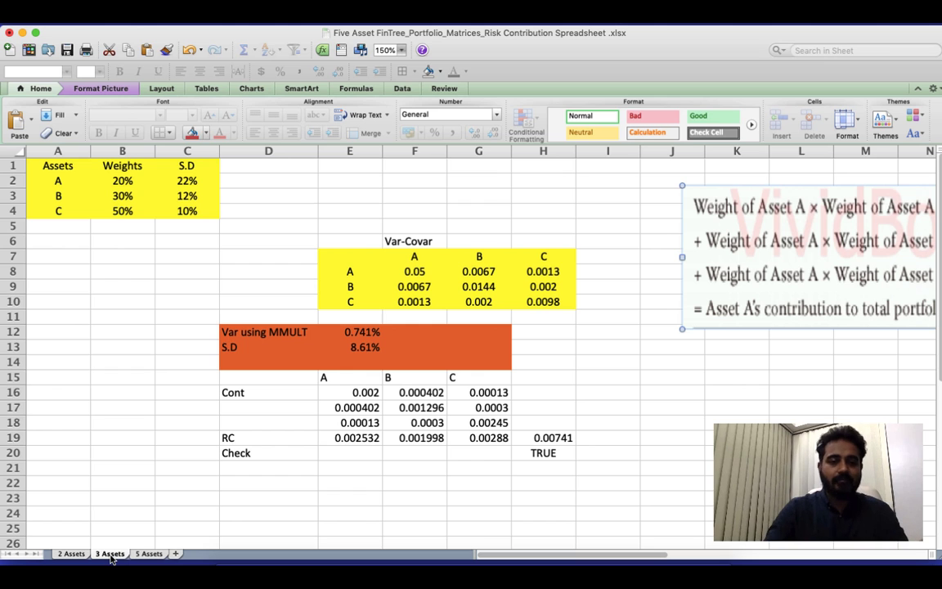
click(358, 330)
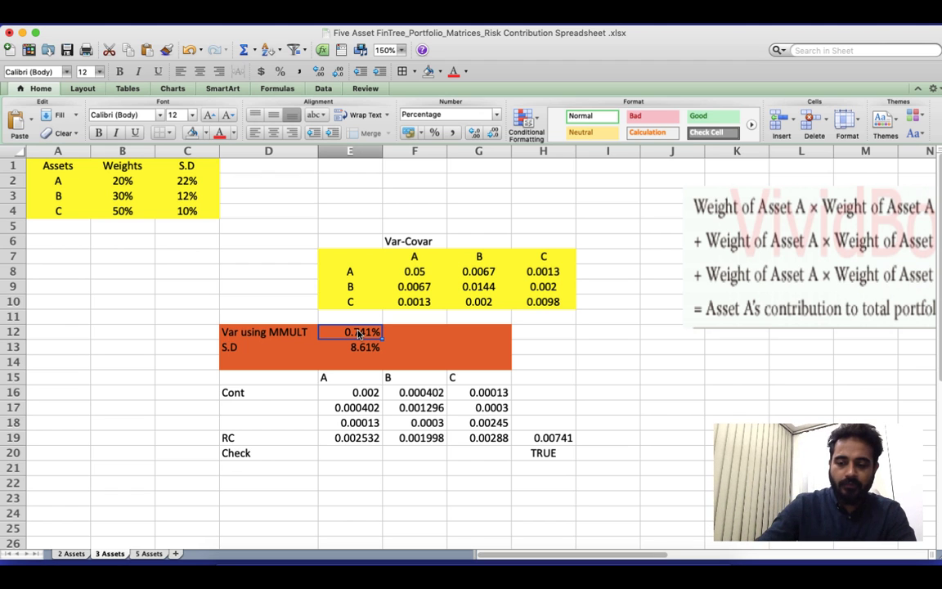
text(=mmult()
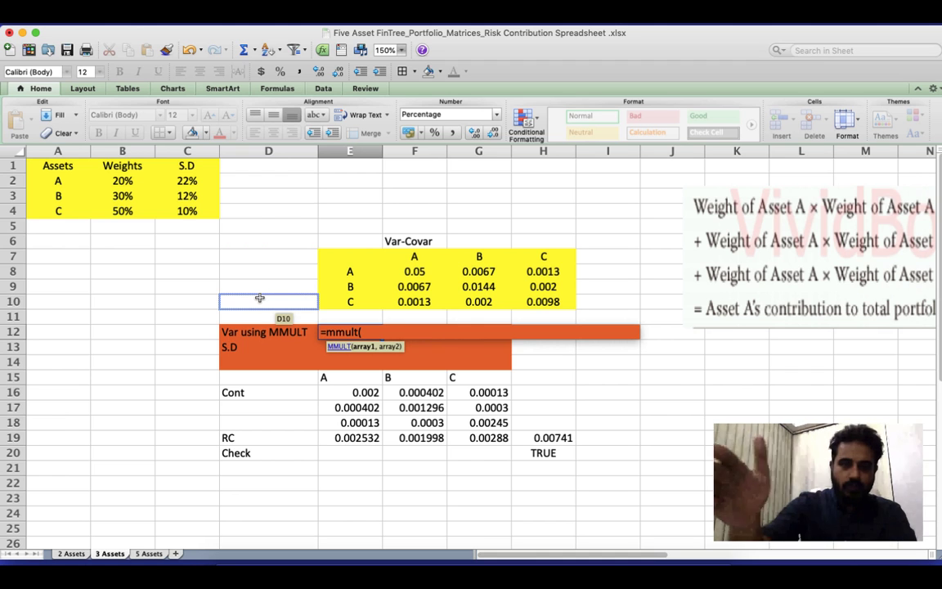
text(tra)
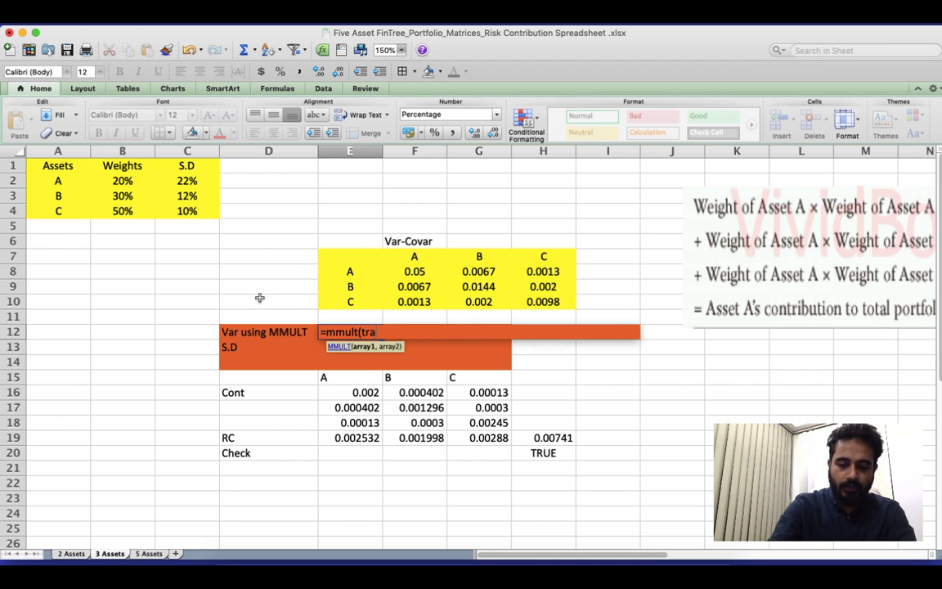
text(nspose()
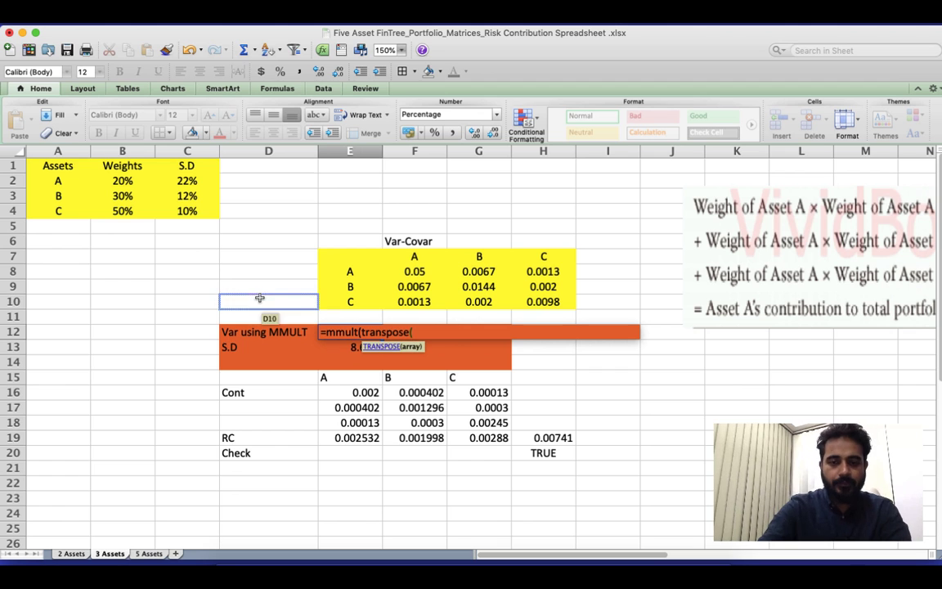
drag(121, 181, 120, 212)
text(,)
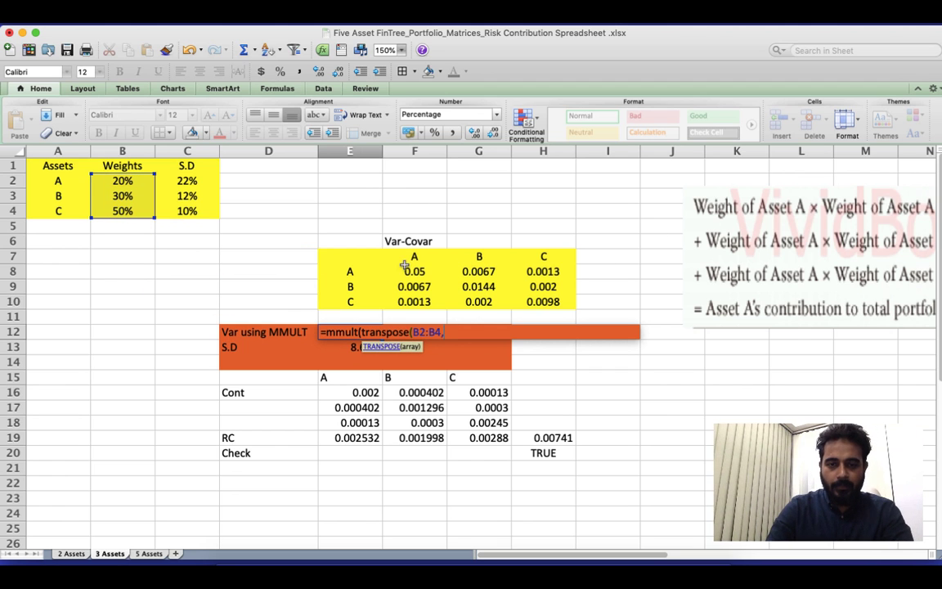
drag(400, 270, 530, 301)
text())
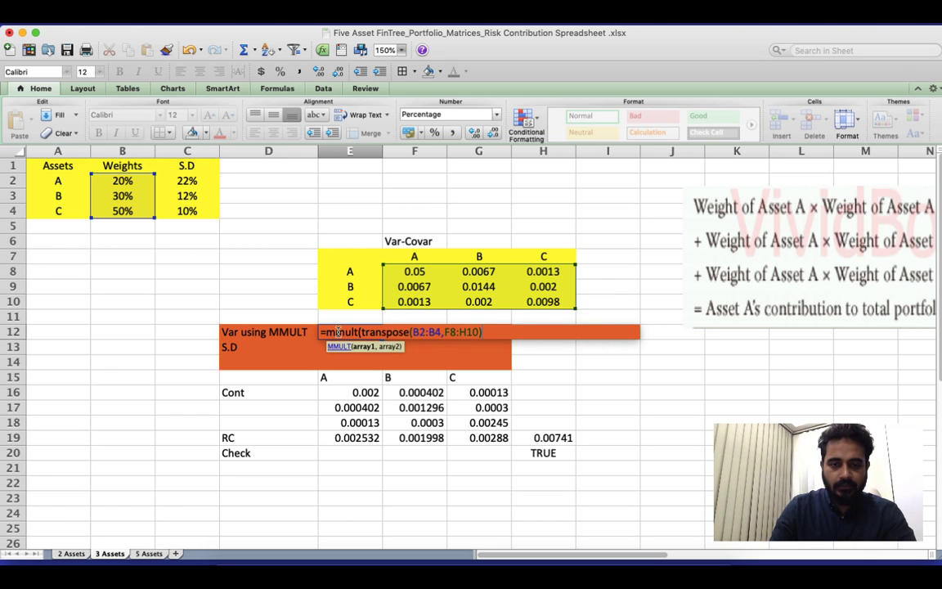
Wrap the three-asset variance formula in an outer MMULT with weights B2:B4 as the second array, and try to commit it
key(Return)
text(mmult)
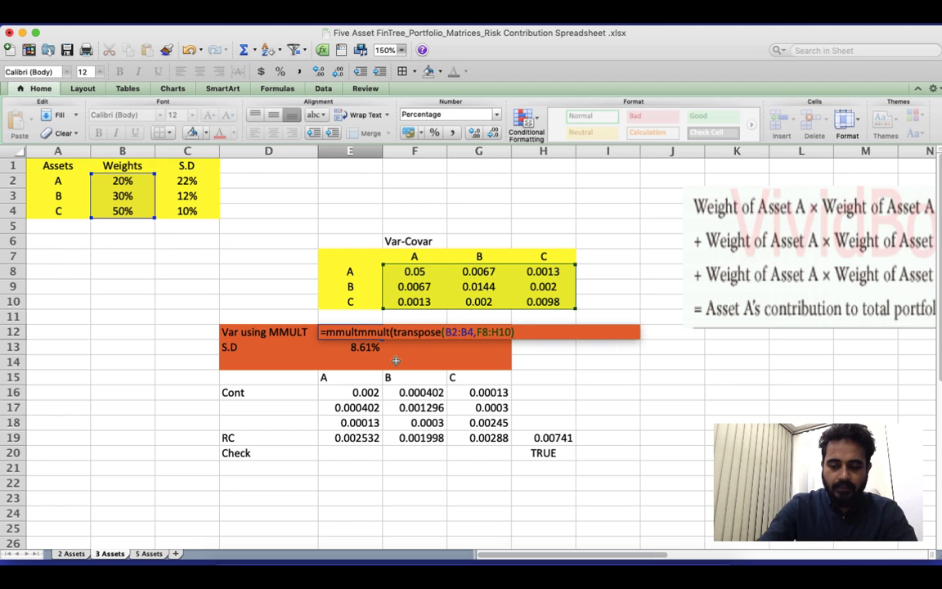
text(()
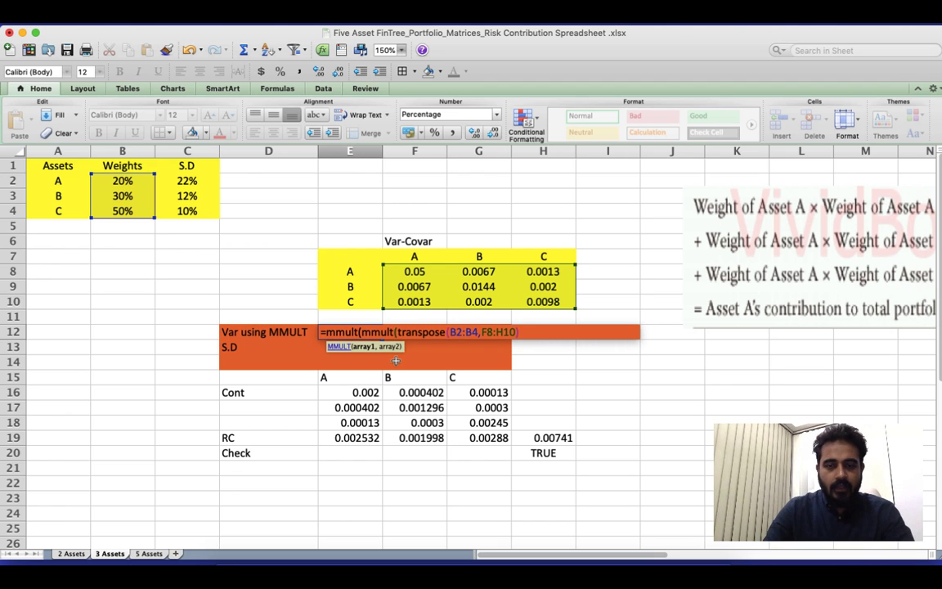
click(523, 329)
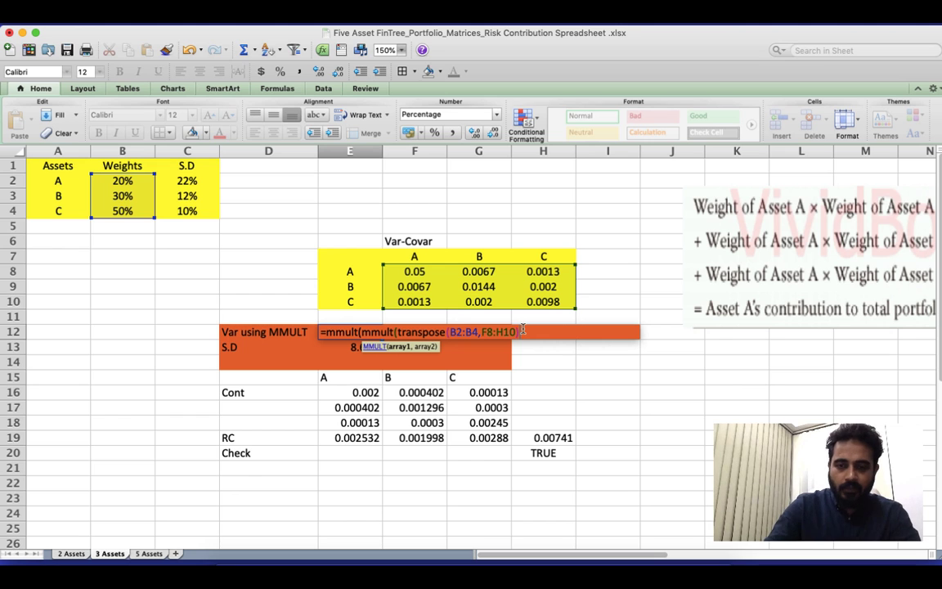
text(,)
click(117, 182)
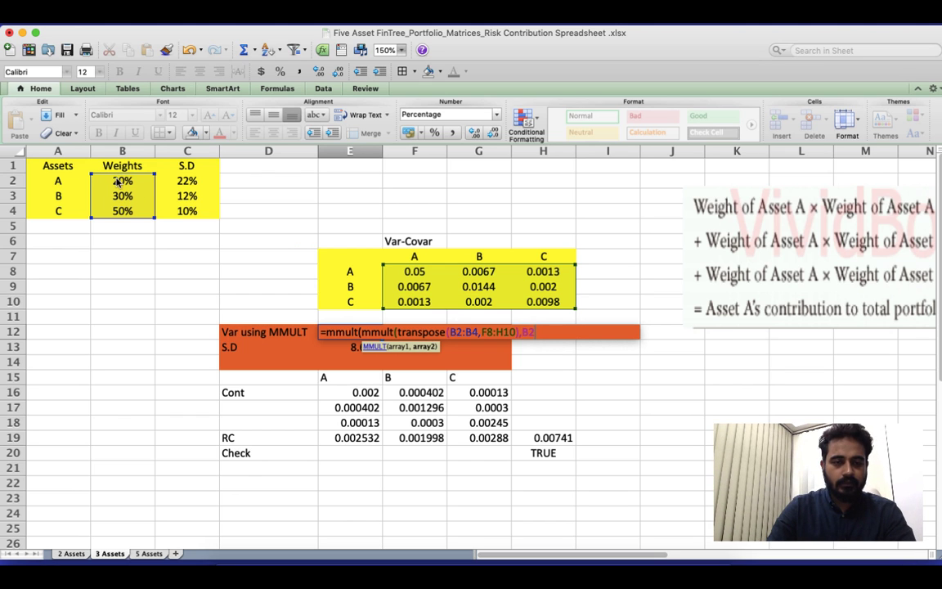
drag(117, 182, 115, 213)
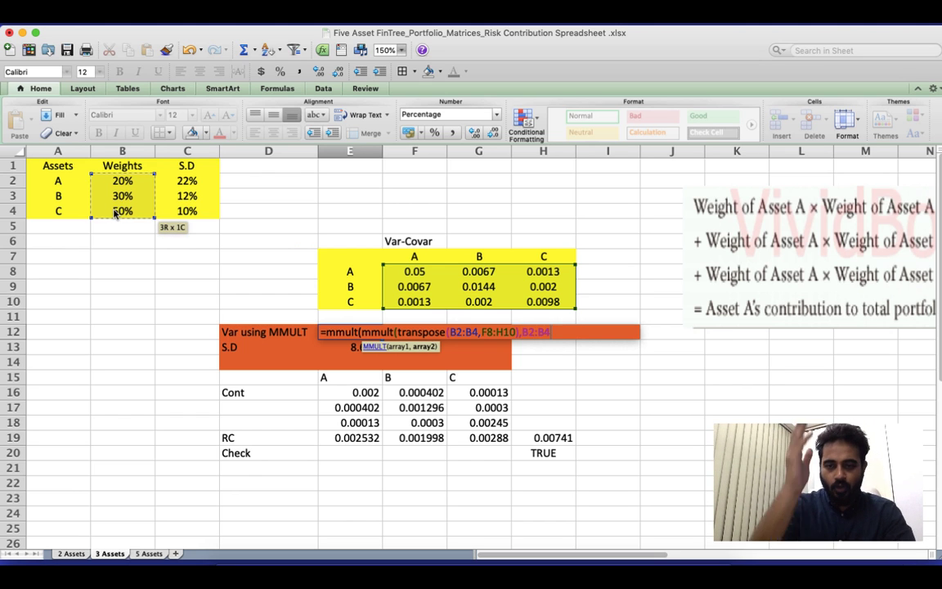
text())
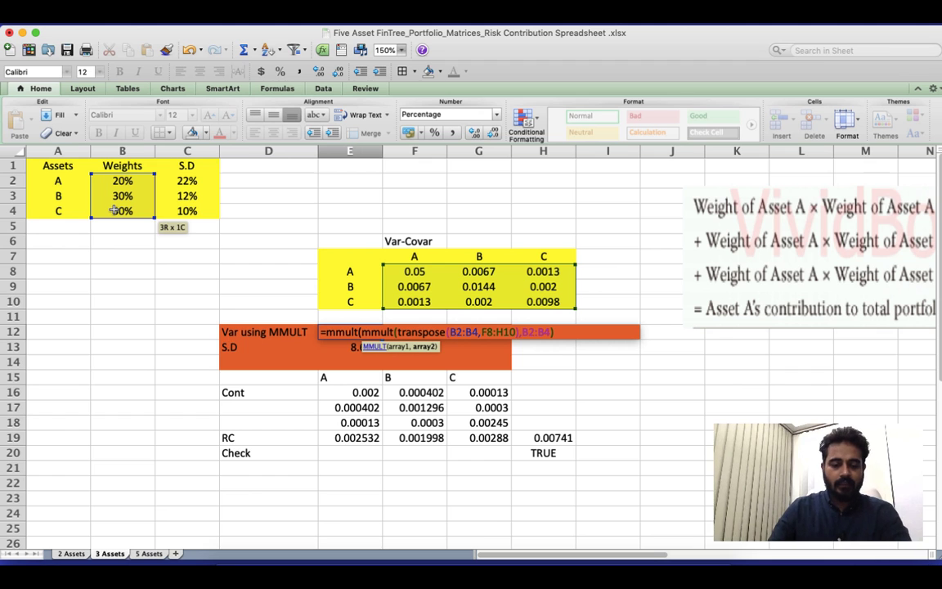
key(Return)
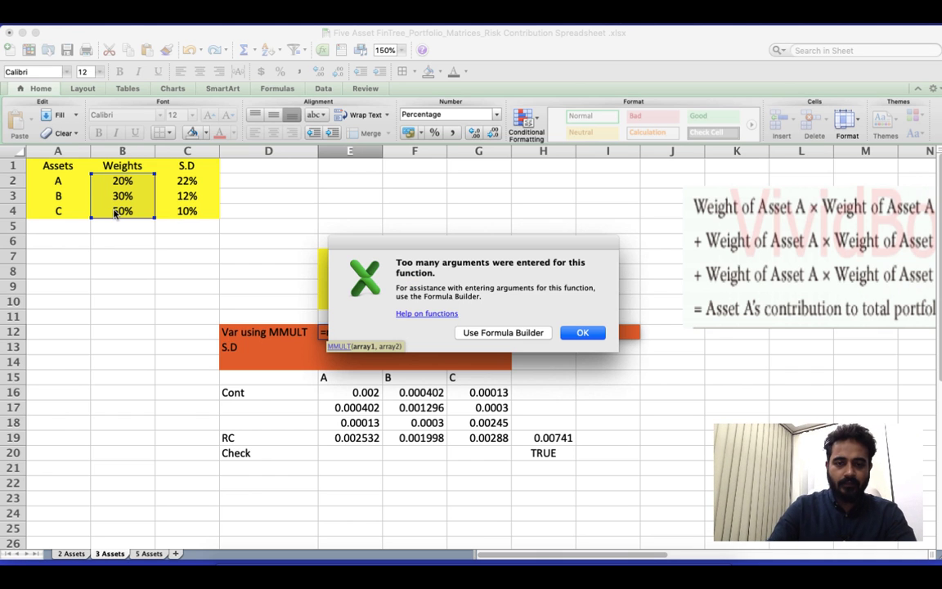
Correct the formula to =mmult(mmult(transpose(B2:B4),F8:H10),B2:B4) by closing TRANSPOSE after the weights, and enter it as an array formula
click(583, 333)
click(476, 331)
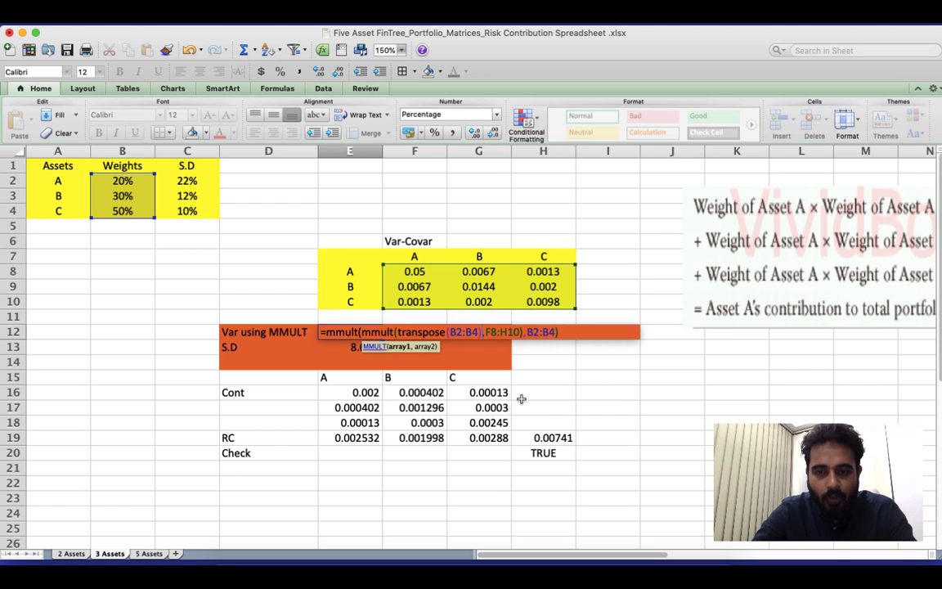
key(ctrl+shift+Return)
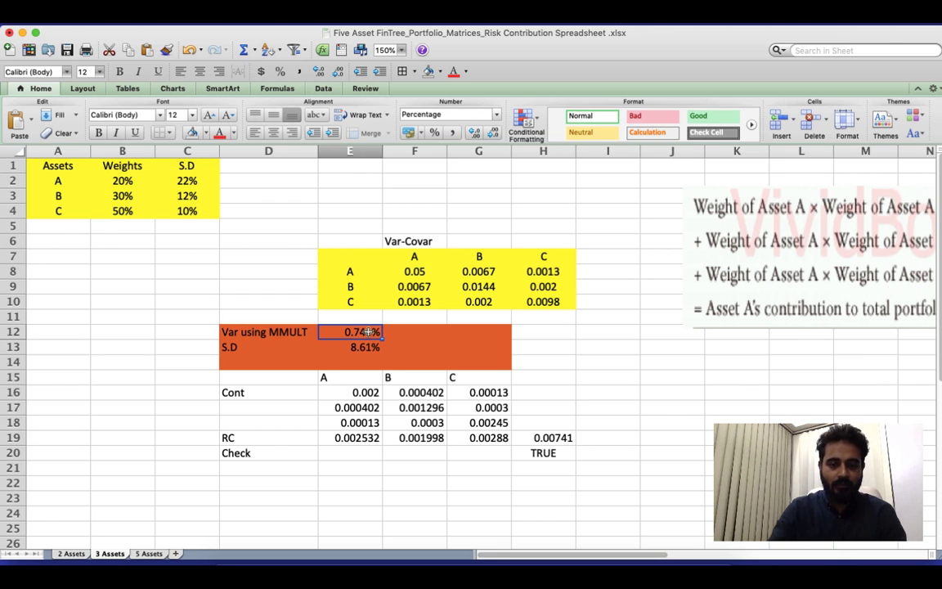
Open the 5 Assets sheet and examine the MMULT formula behind the Var (A.B.C) result in F18
click(148, 554)
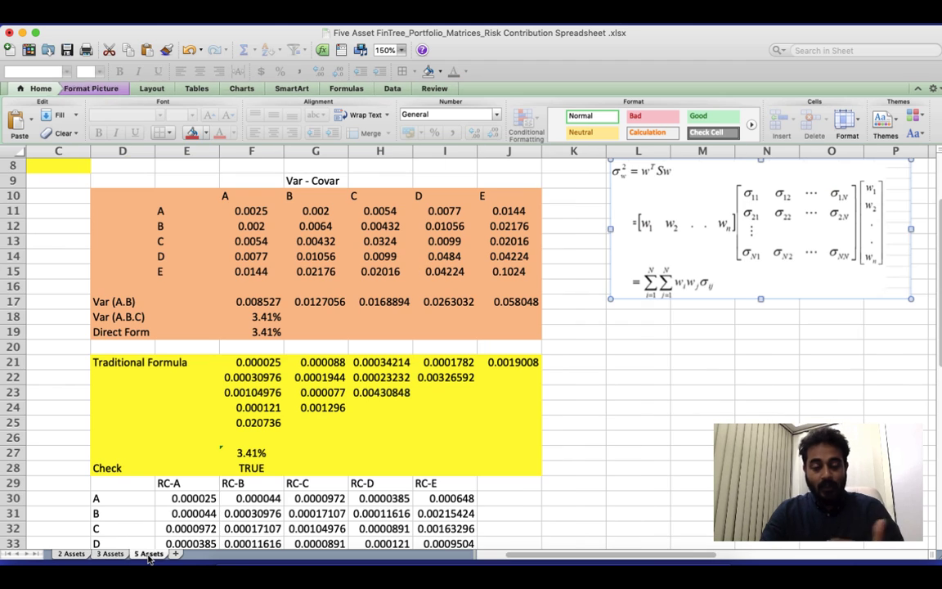
scroll(368, 424, up, 4)
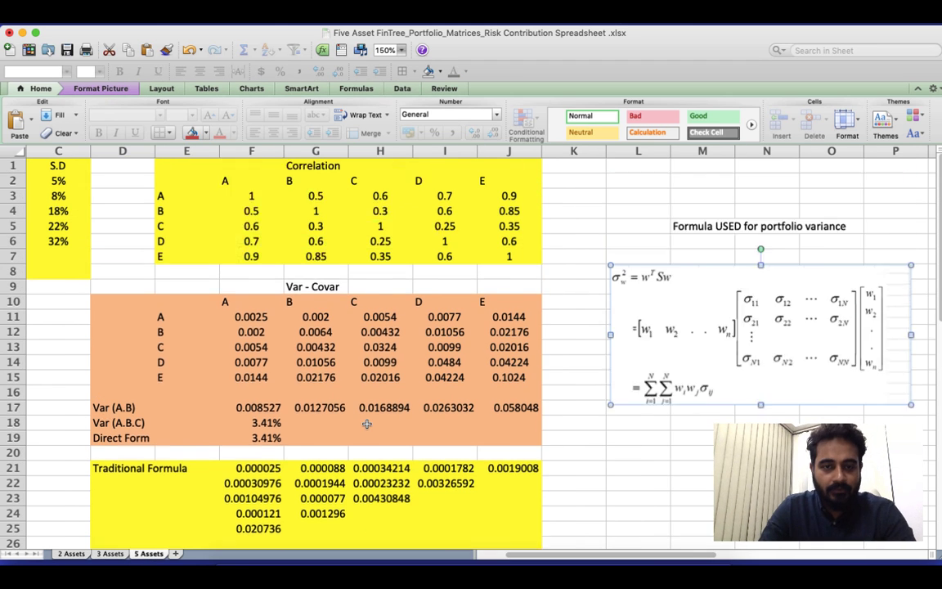
scroll(367, 424, left, 3)
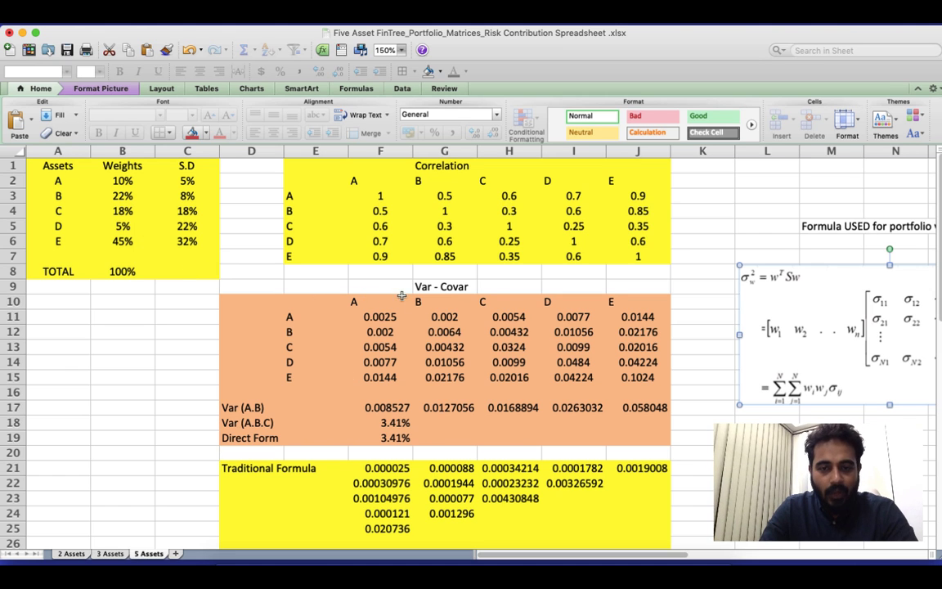
click(395, 422)
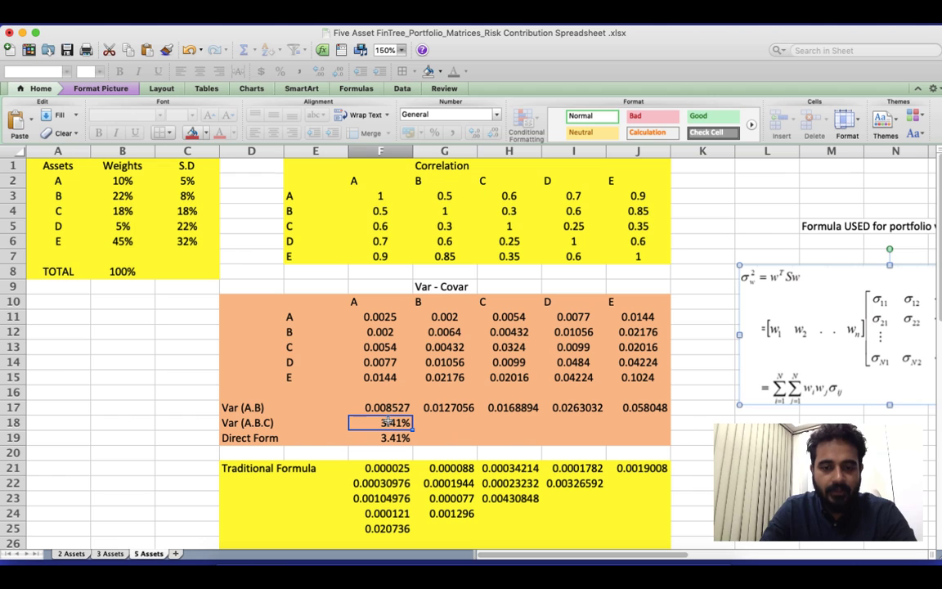
double_click(395, 422)
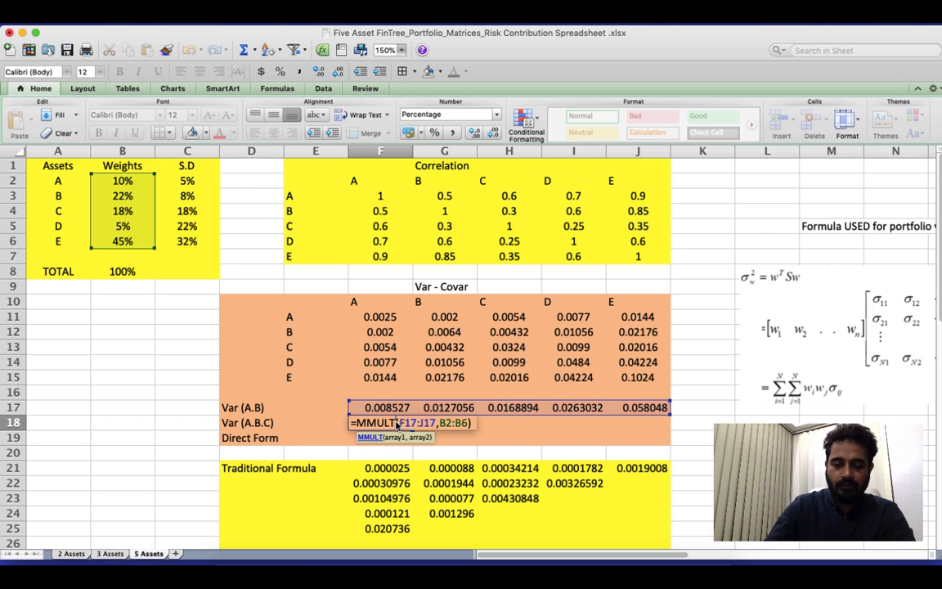
key(ctrl+shift+Return)
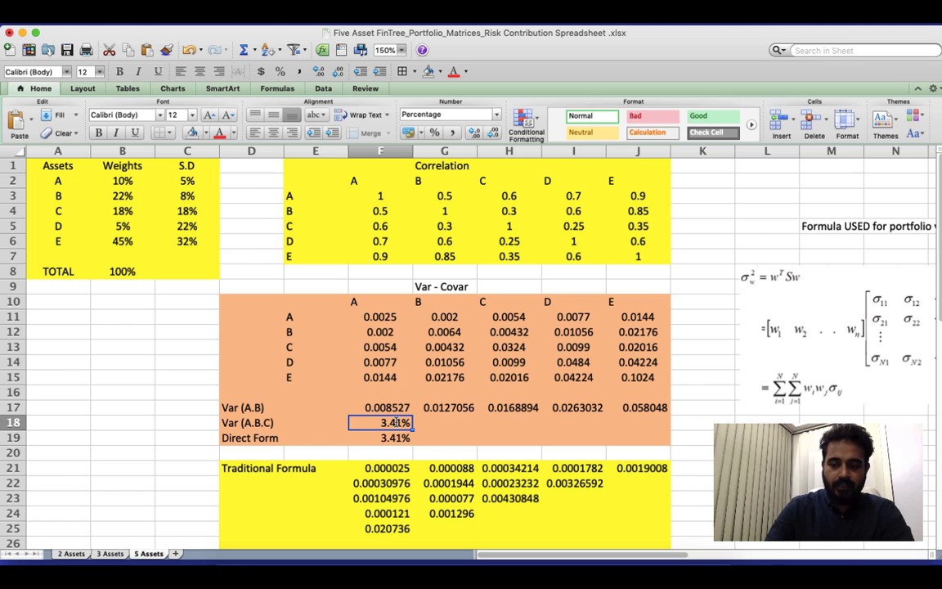
Clear the Var (A.B.C) formula from F18 and reselect the empty cell
key(BackSpace)
key(Return)
click(396, 422)
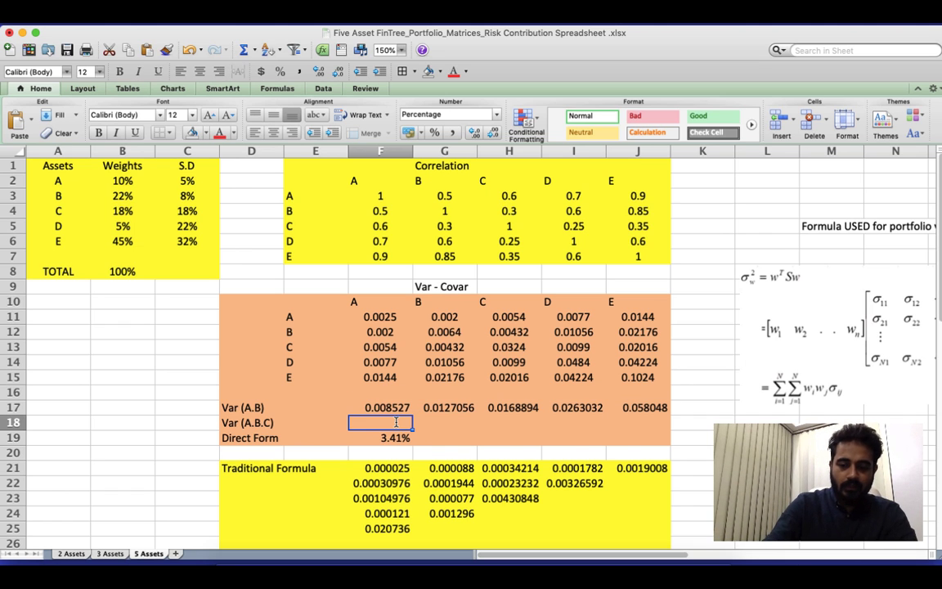
Start the five-asset variance formula in F18 as =mmult(transpose(B2:B6),F11:J15), multiplying the transposed weights by the covariance matrix
text(=mmult)
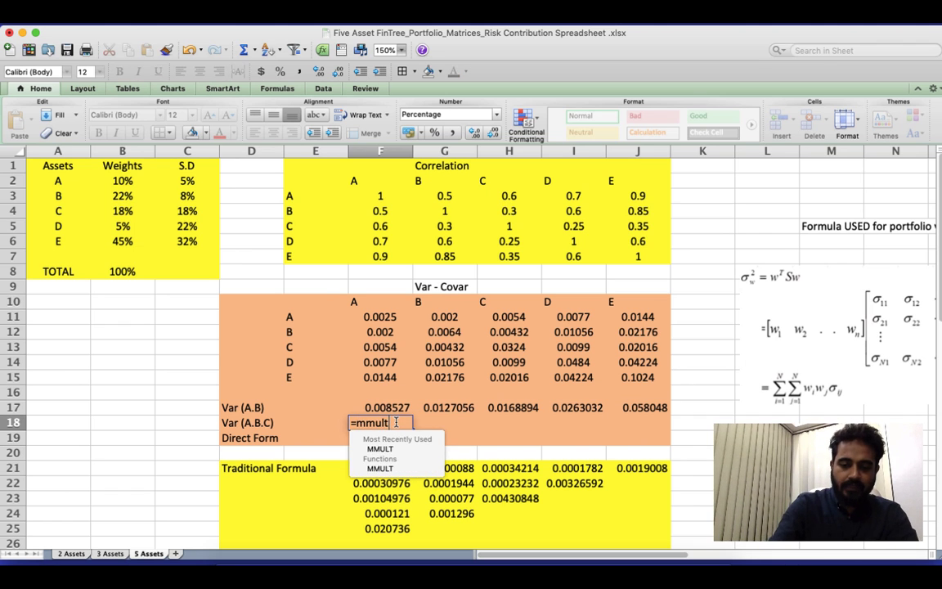
text(()
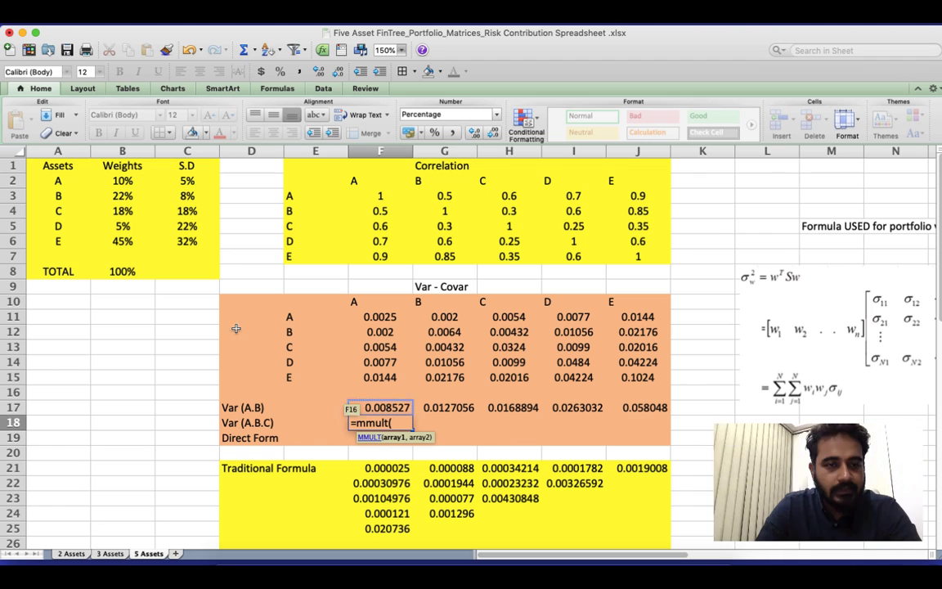
text(transpose)
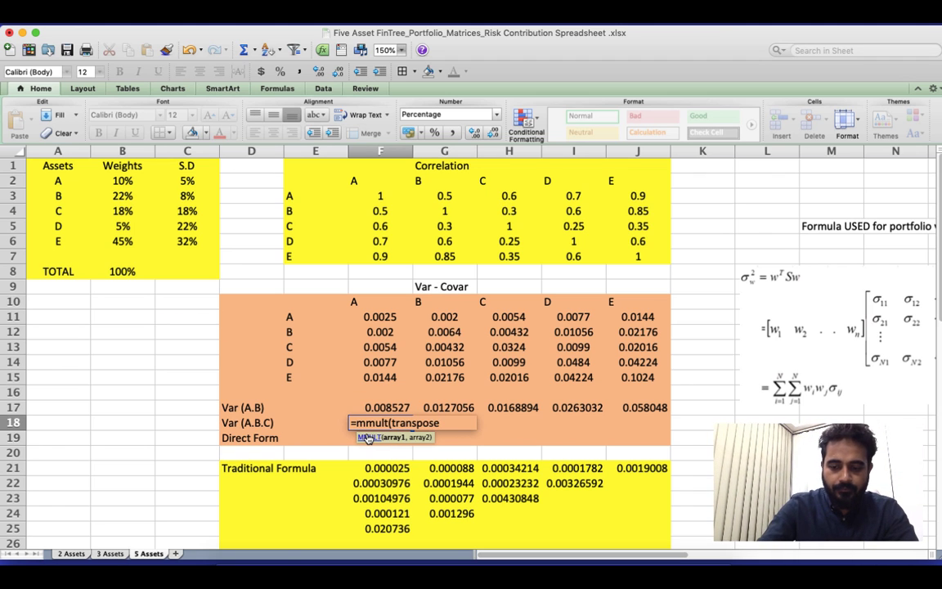
text(()
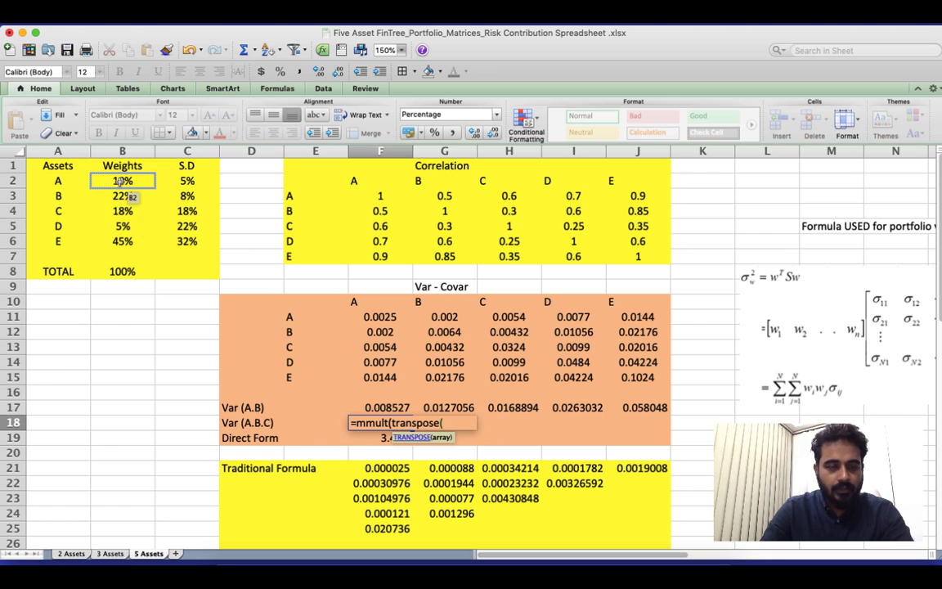
drag(120, 181, 120, 242)
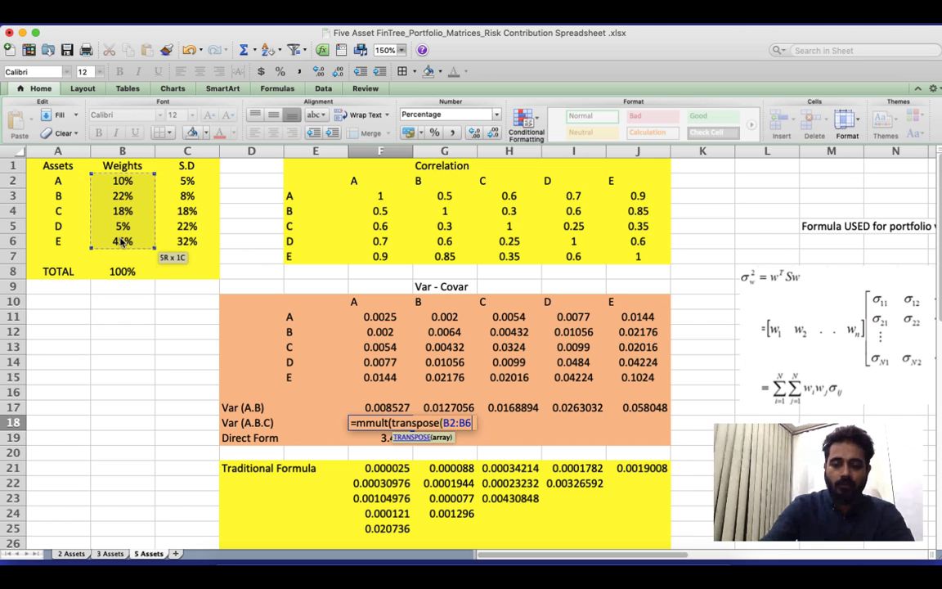
text())
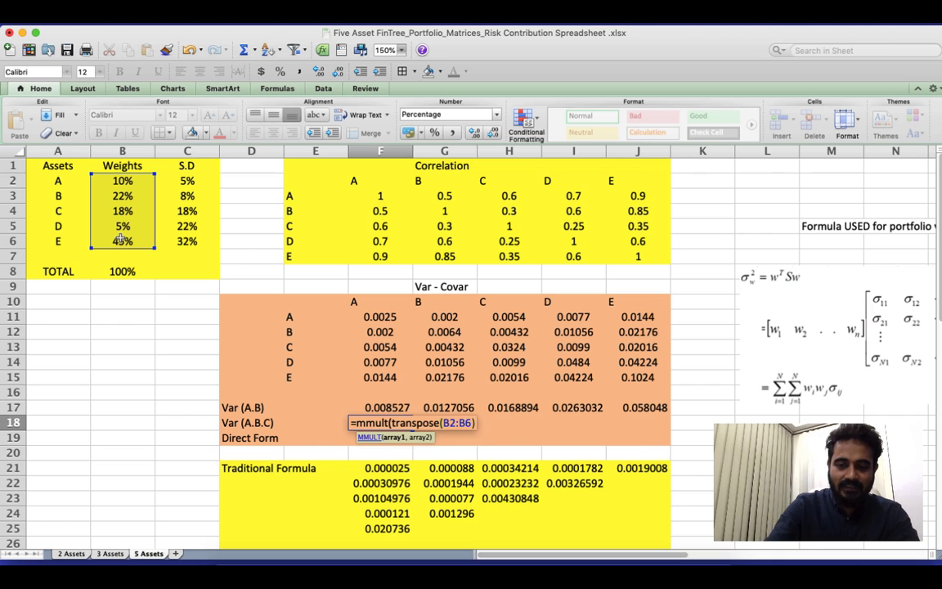
text(,)
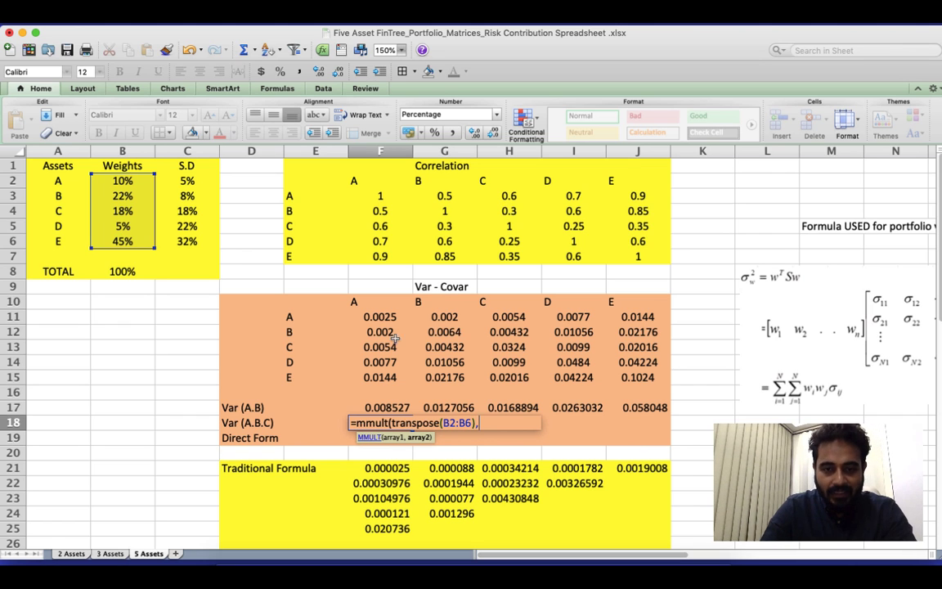
drag(362, 316, 619, 377)
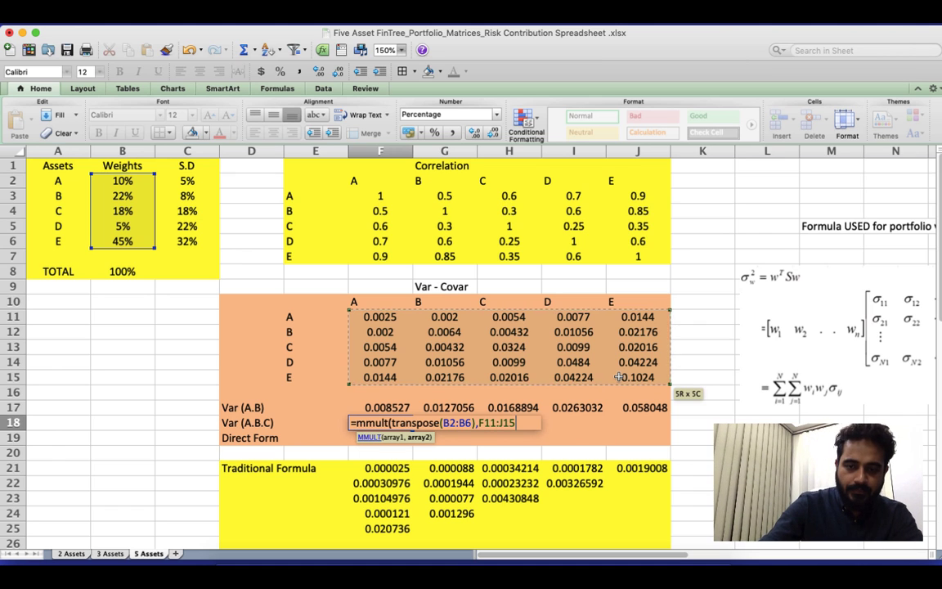
text())
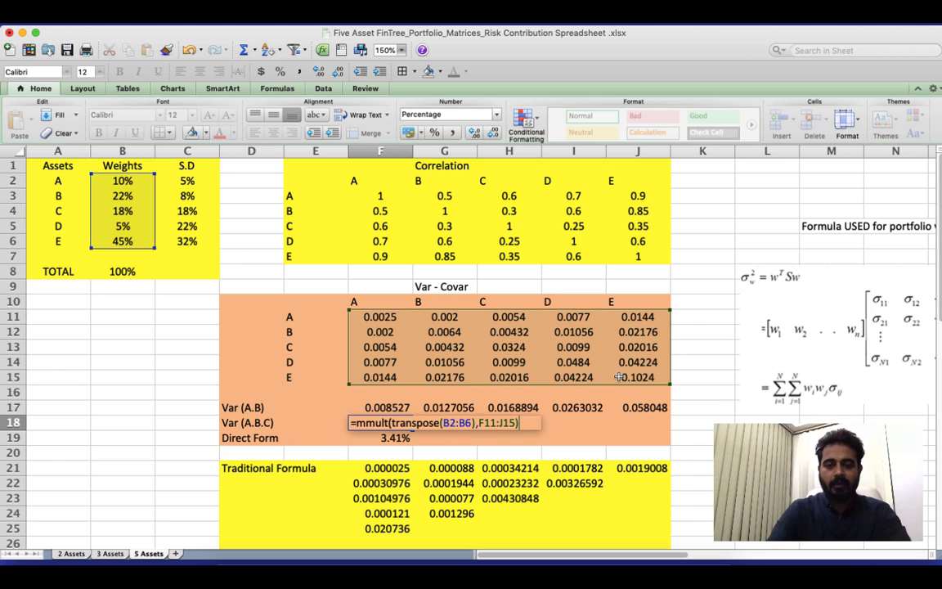
Wrap the F18 formula into =mmult(mmult(transpose(B2:B6),F11:J15),B2:B6) and enter it as an array formula
click(353, 422)
text(mmult()
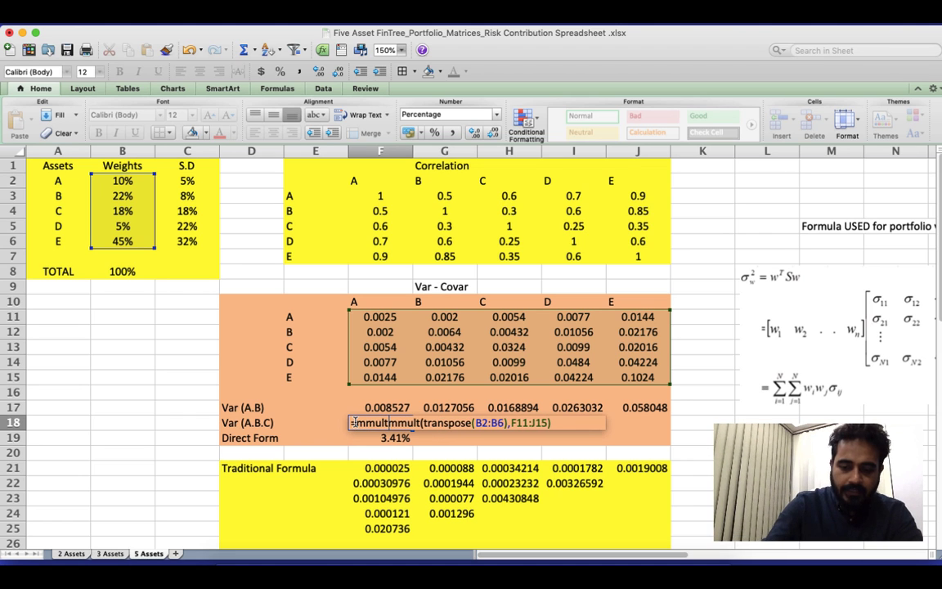
click(559, 422)
text(,)
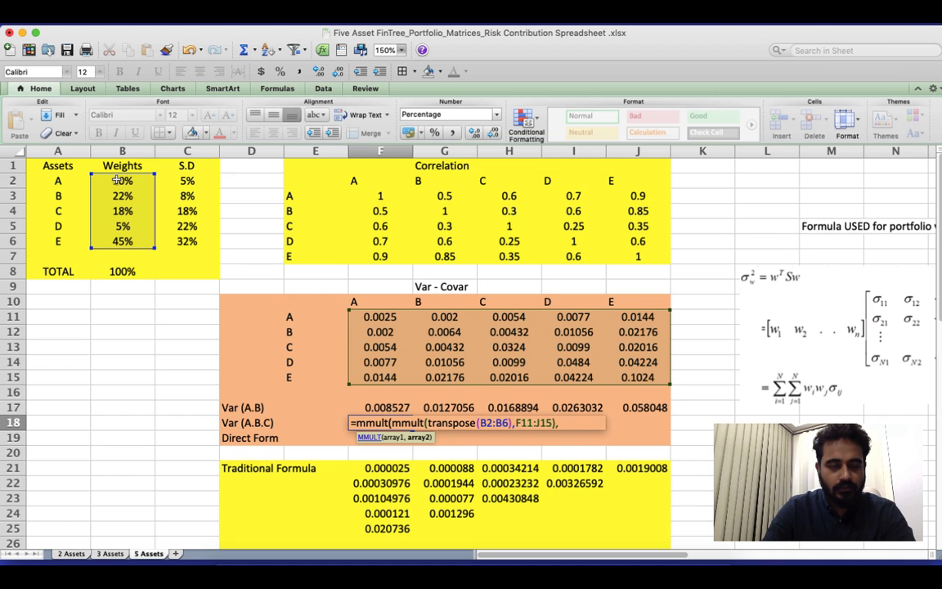
drag(117, 180, 117, 240)
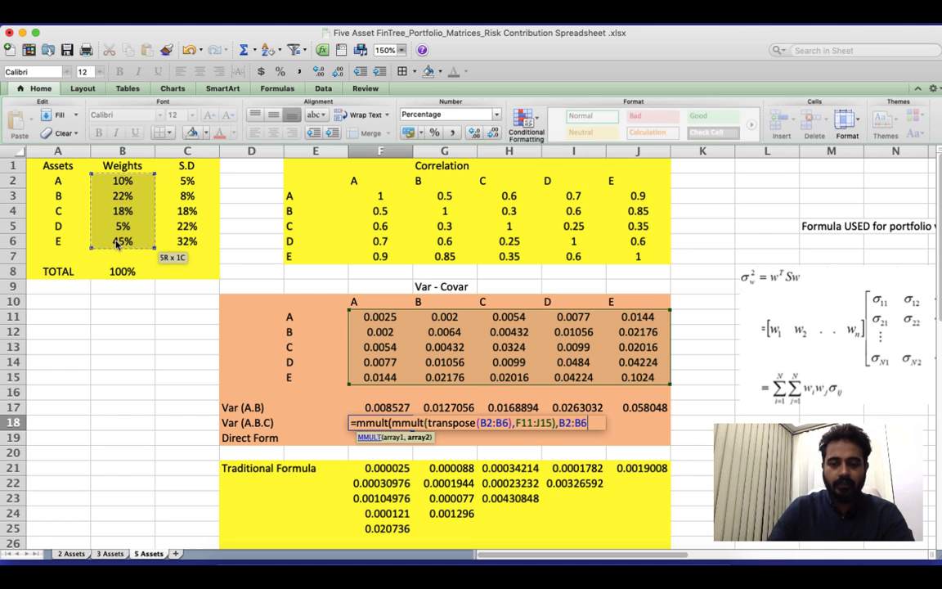
text())
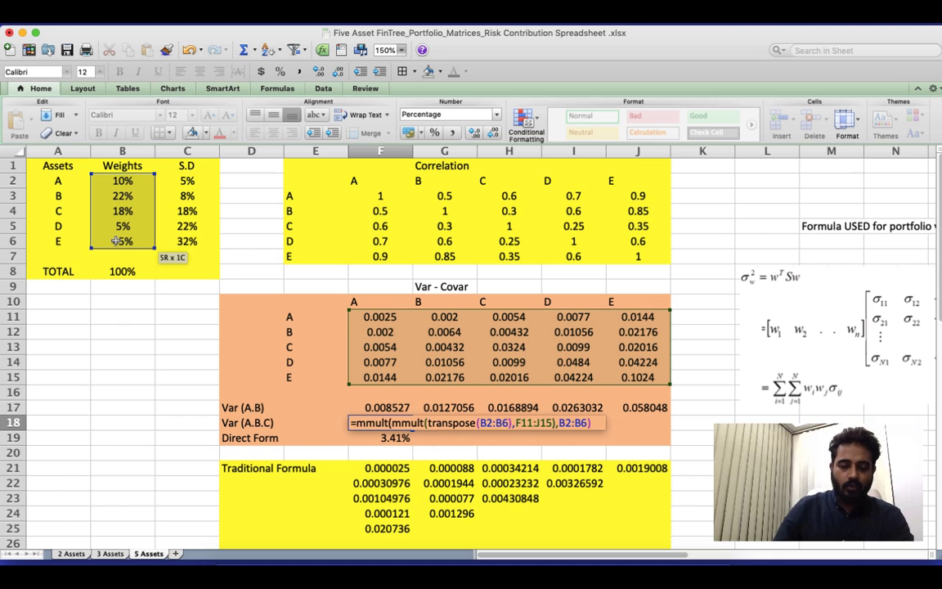
key(ctrl+shift+Return)
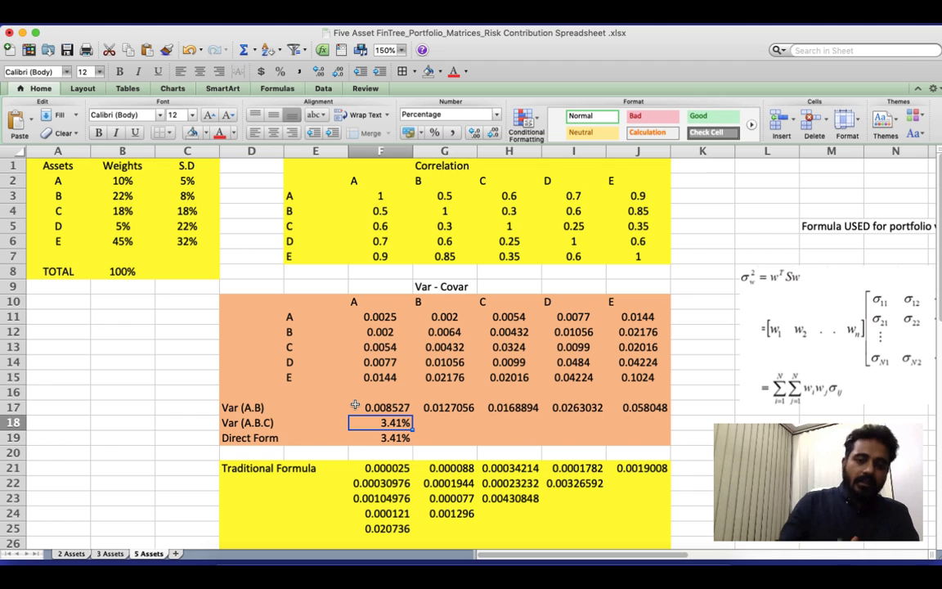
On the 2 Assets sheet, move the Asset A variance contribution picture over the RC table to read it, and return it beneath the matrix formula
click(78, 555)
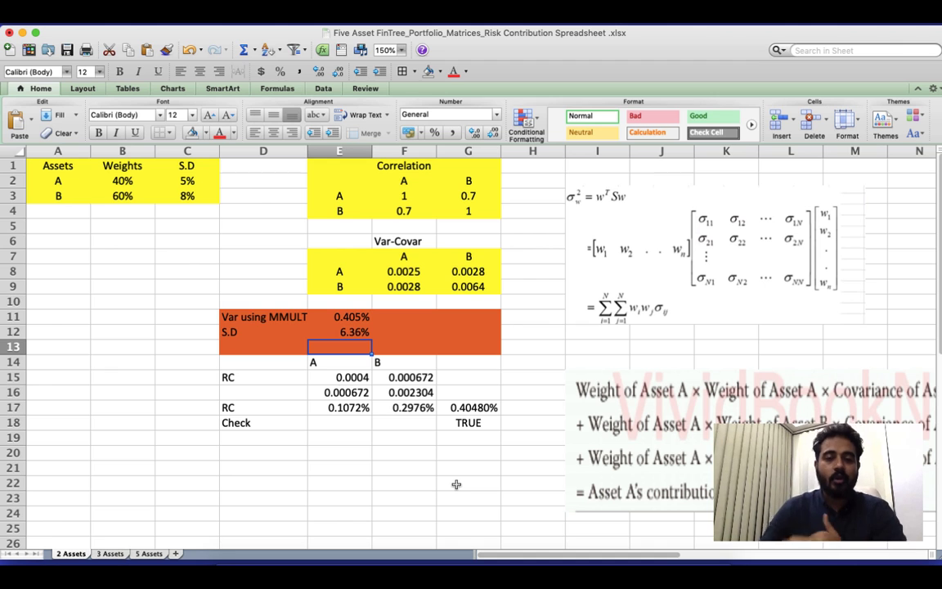
click(335, 316)
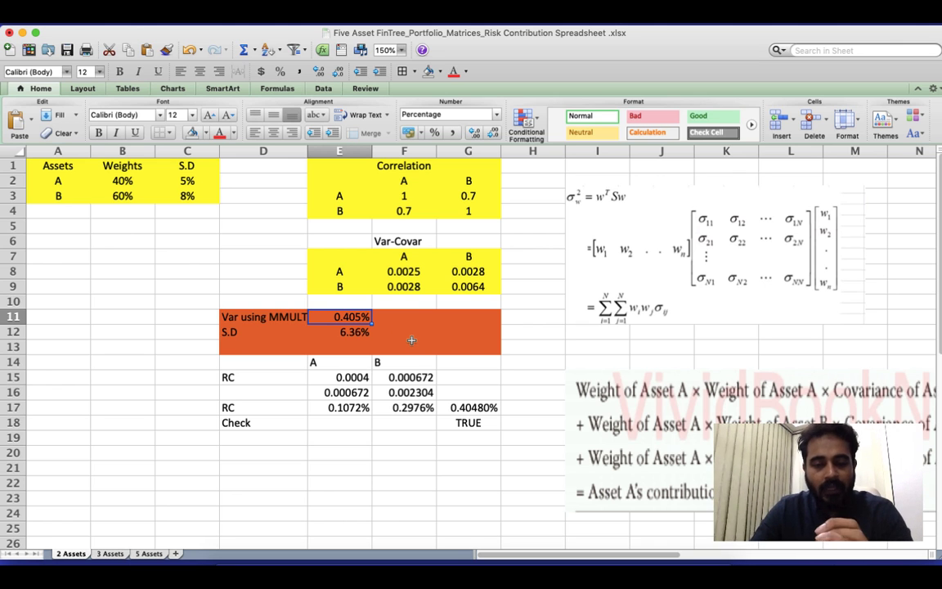
click(713, 401)
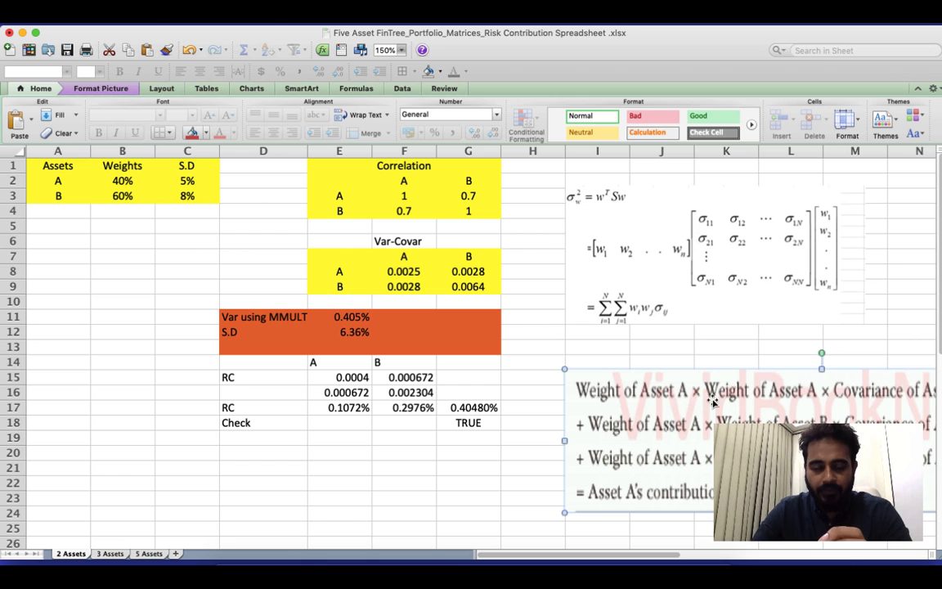
drag(713, 401, 294, 414)
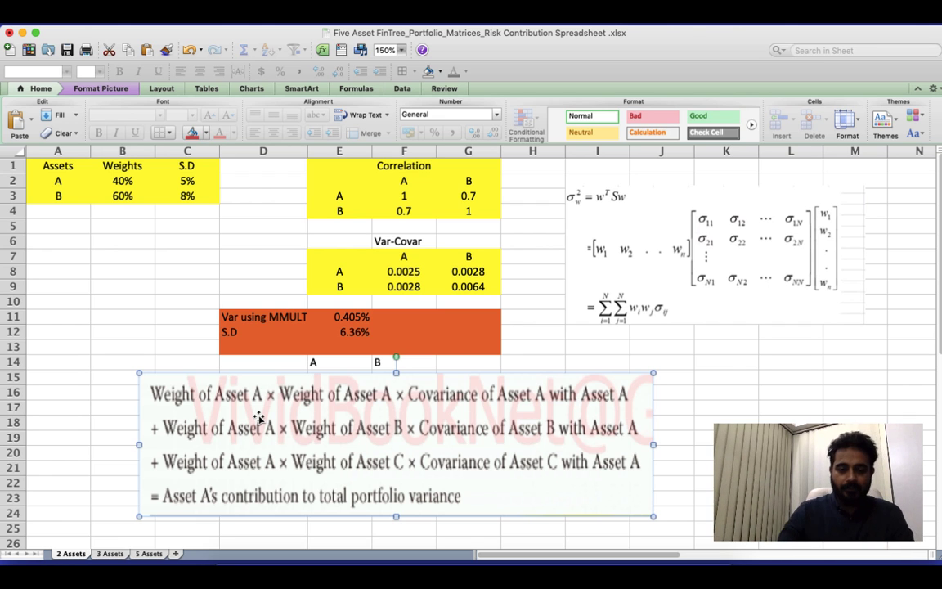
drag(258, 418, 678, 377)
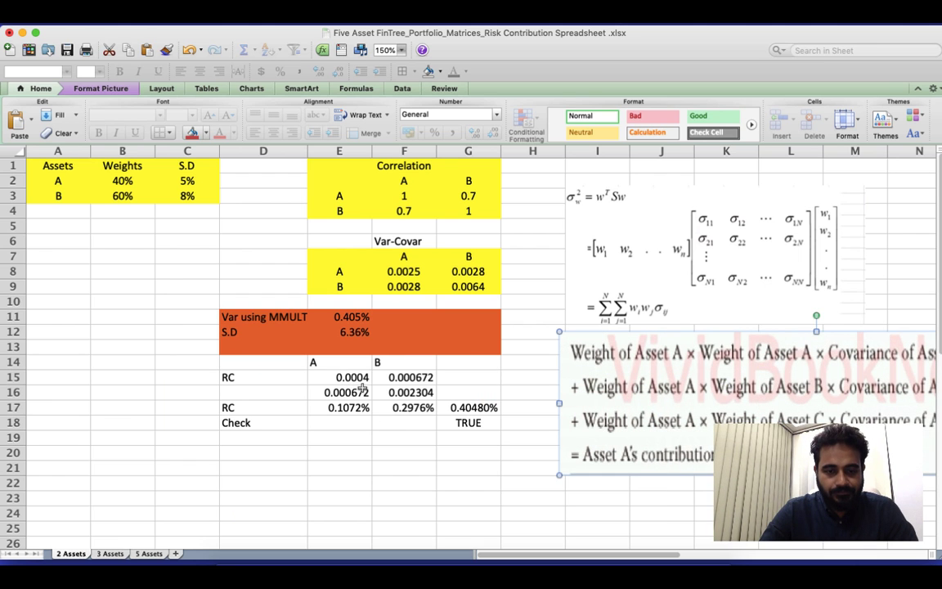
Clear the existing risk contribution and check values from E15:G18 and reselect cell E15
drag(346, 377, 413, 413)
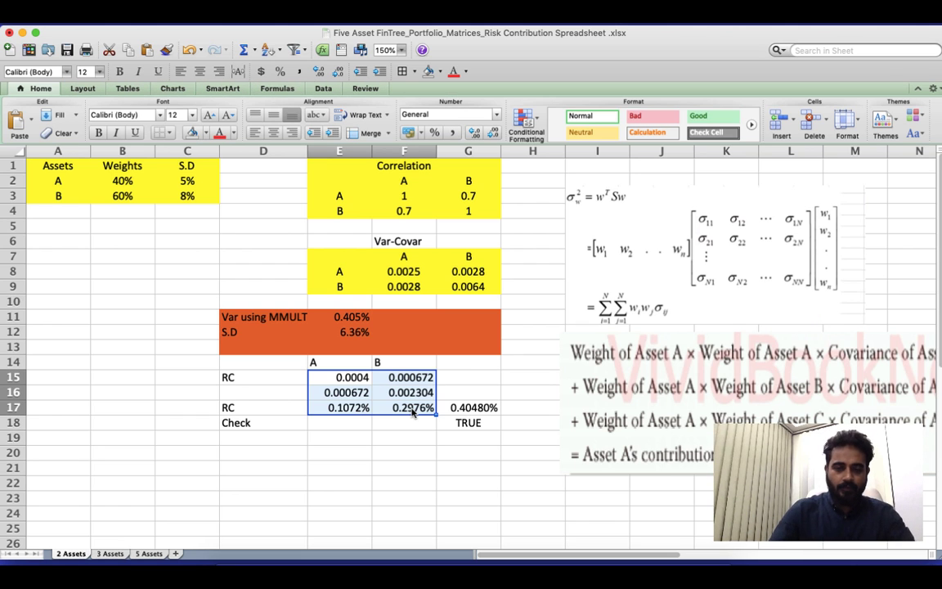
key(shift+Right)
key(shift+Down)
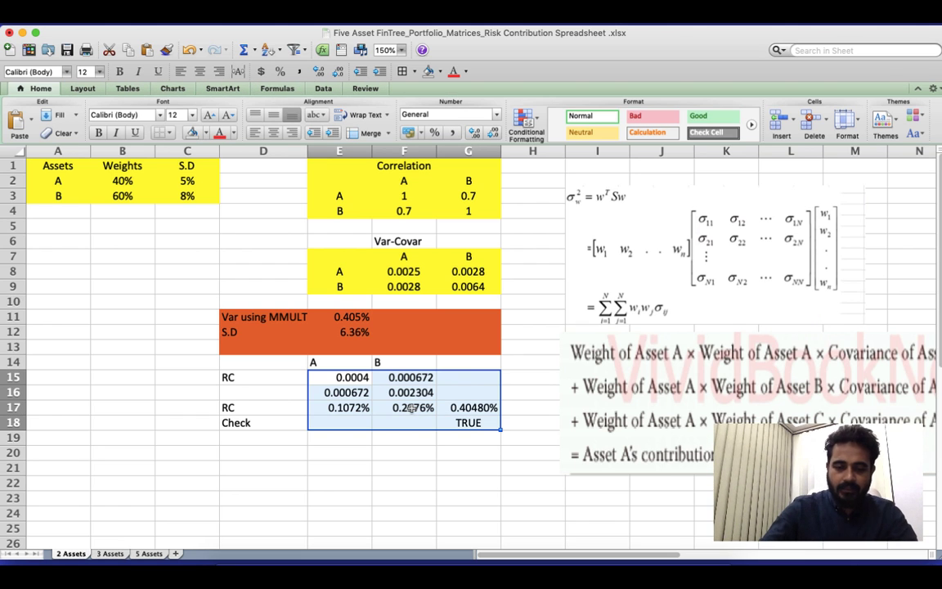
key(Delete)
key(Right)
key(Left)
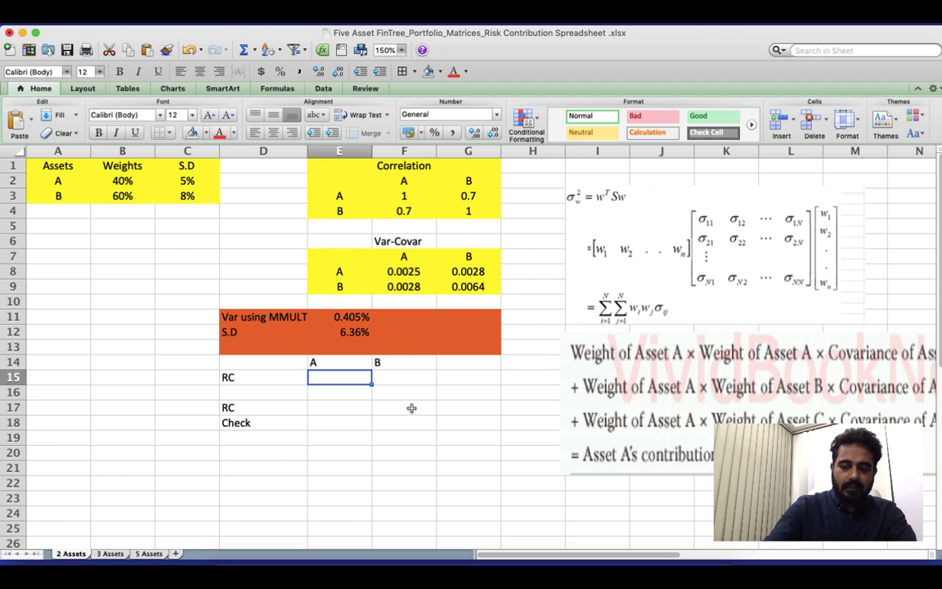
Enter =B2*B2*F8 in E15 as Asset A's squared weight times its own variance
text(=)
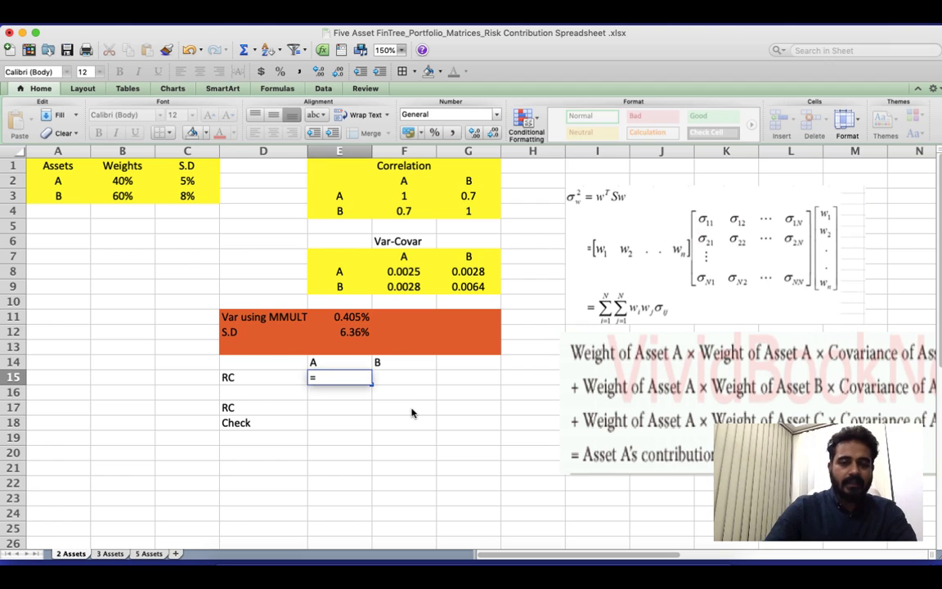
click(120, 182)
text(*)
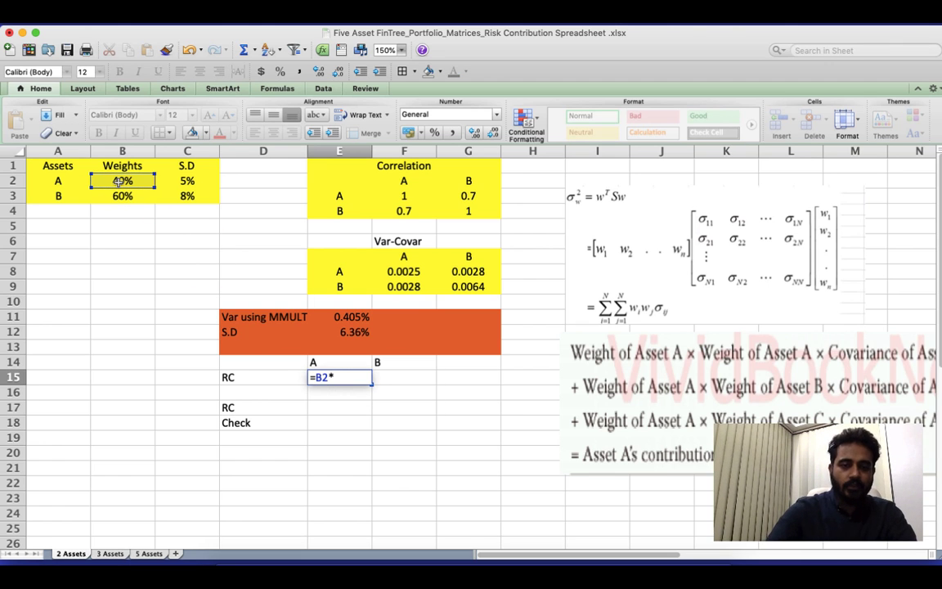
click(121, 181)
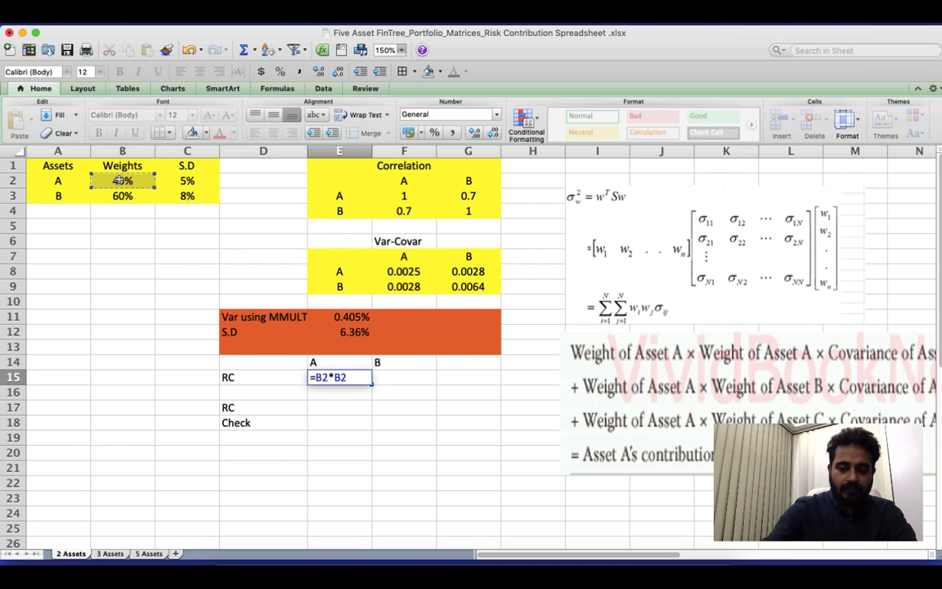
text(*)
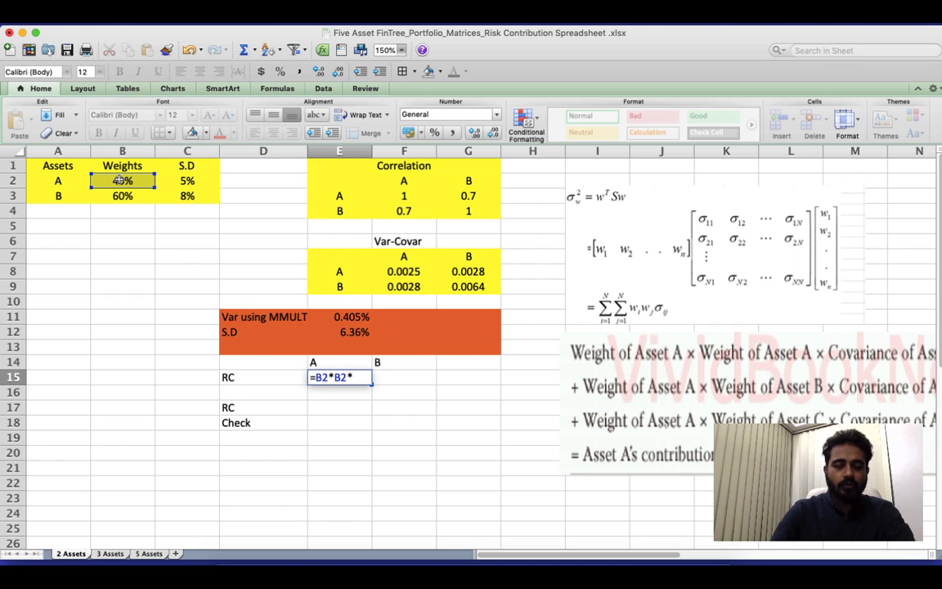
click(393, 271)
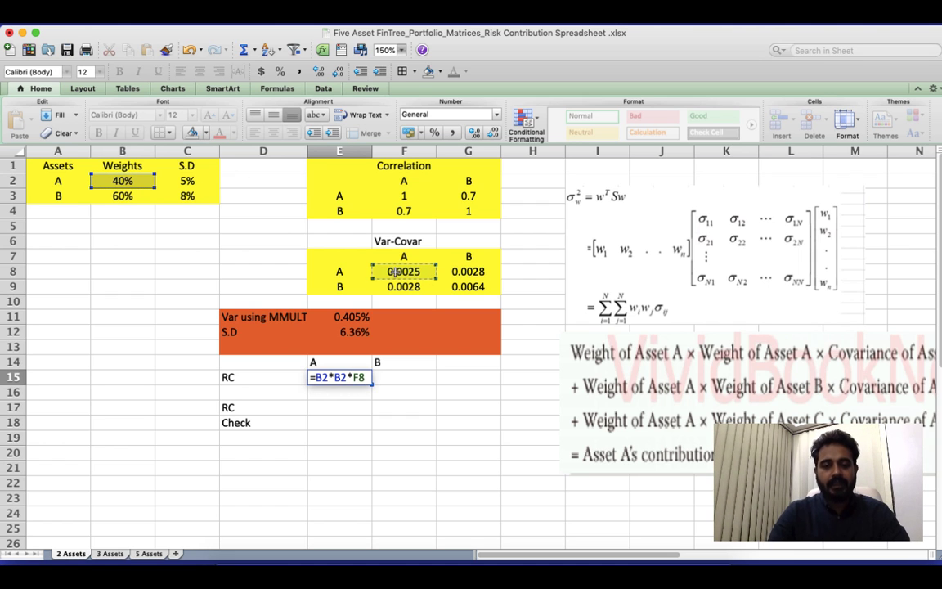
key(Return)
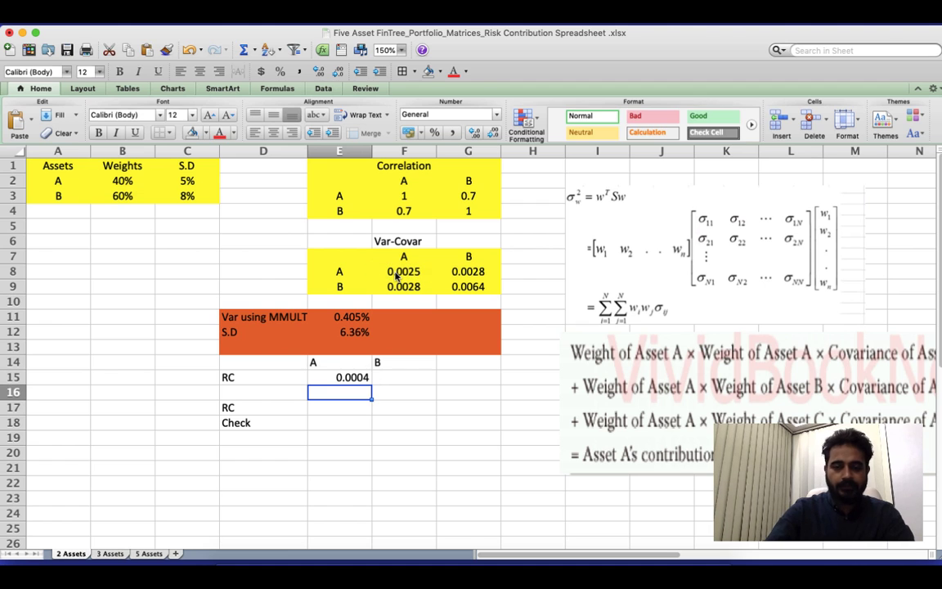
Enter =B2*B3*F9 in E16 as the weights of A and B times their covariance
text(=)
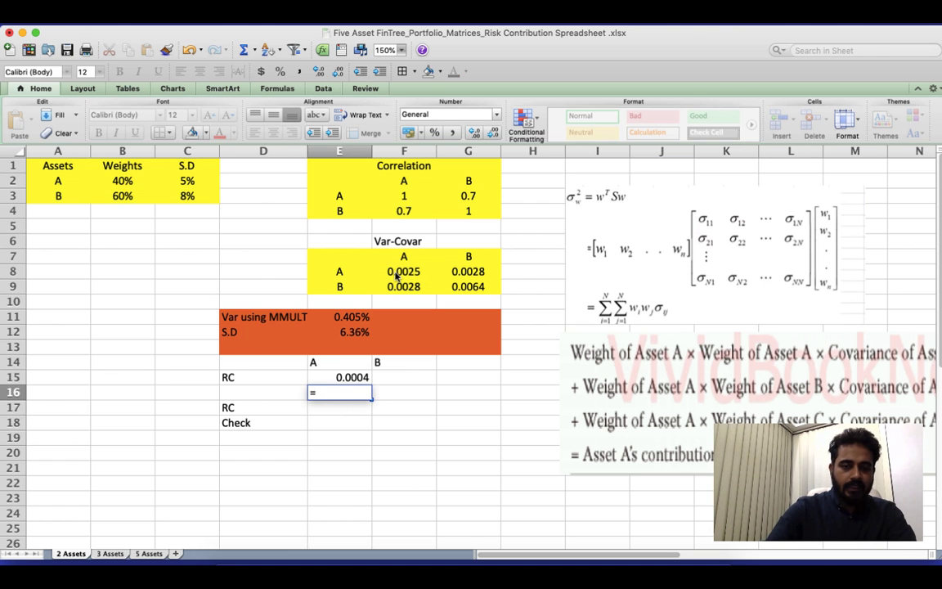
click(109, 185)
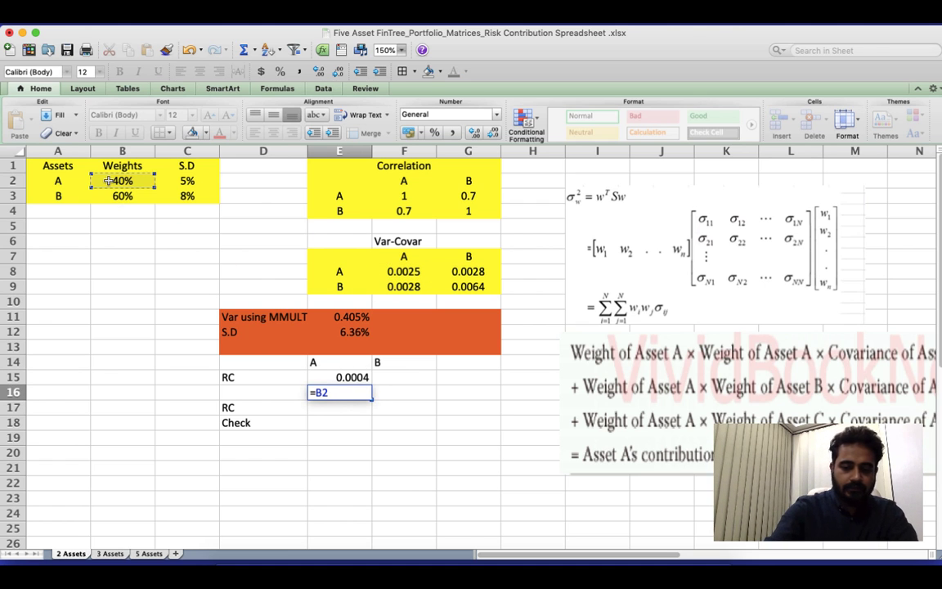
text(*)
click(121, 196)
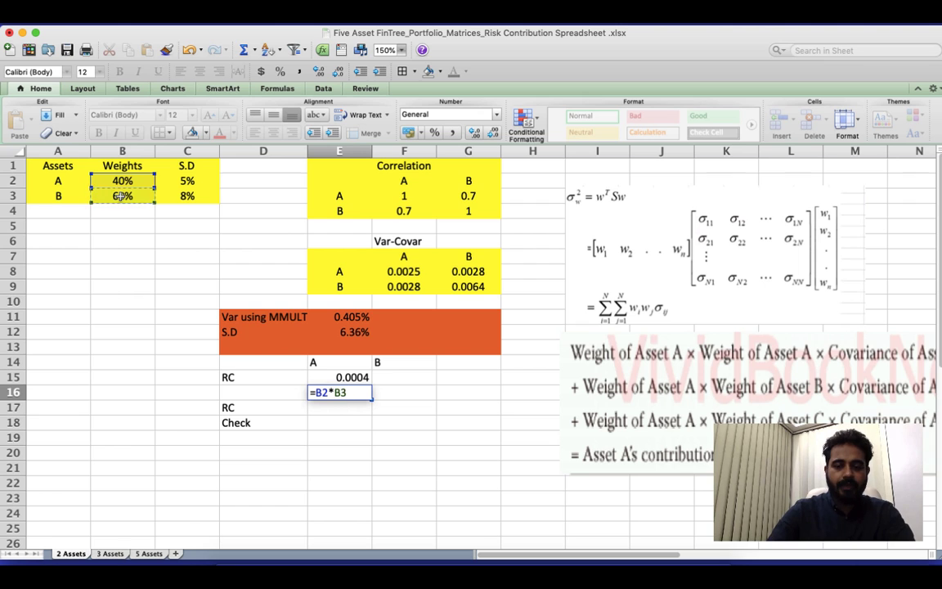
text(*)
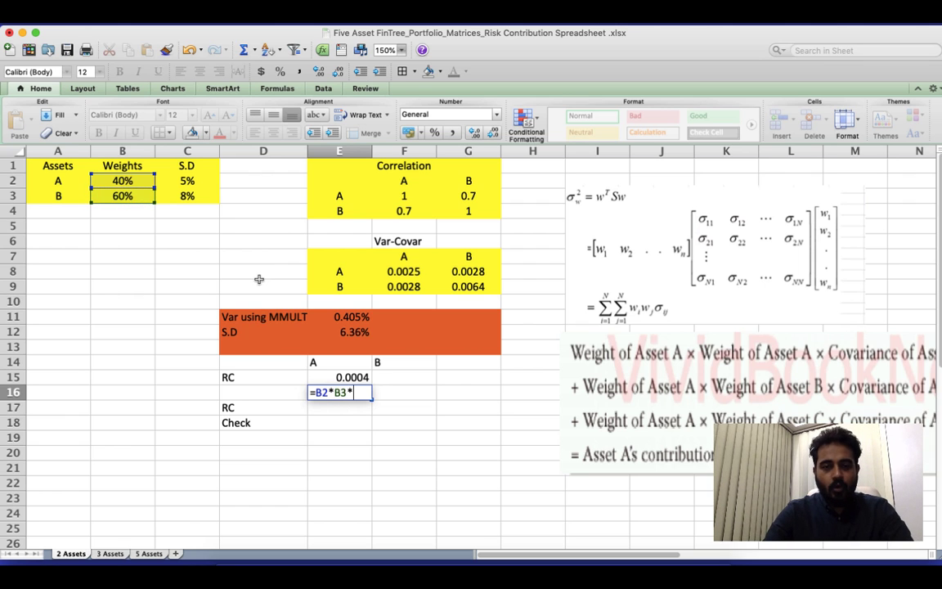
click(406, 285)
key(Return)
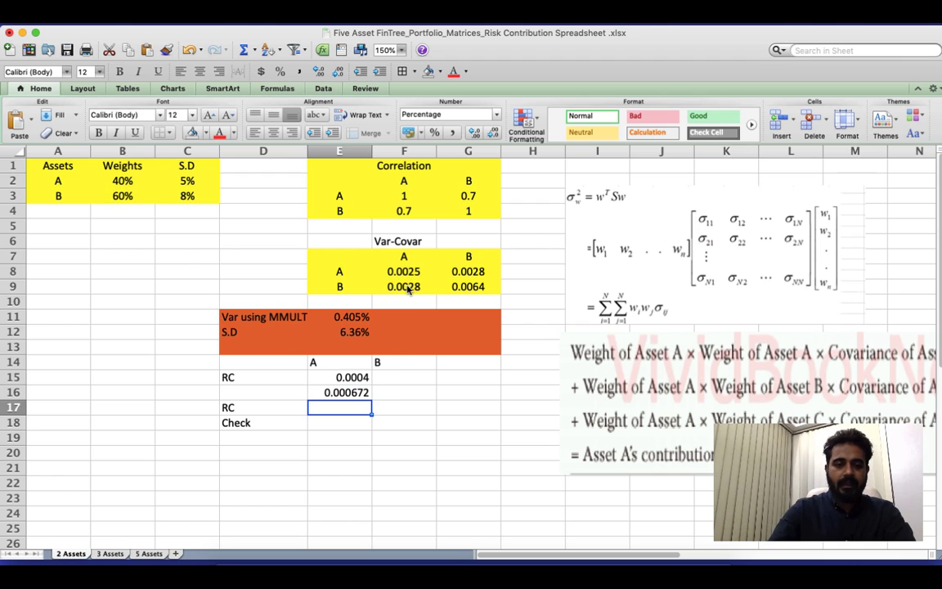
Enter =sum(E15:E16) in E17 to total Asset A's risk contribution
text(=sum()
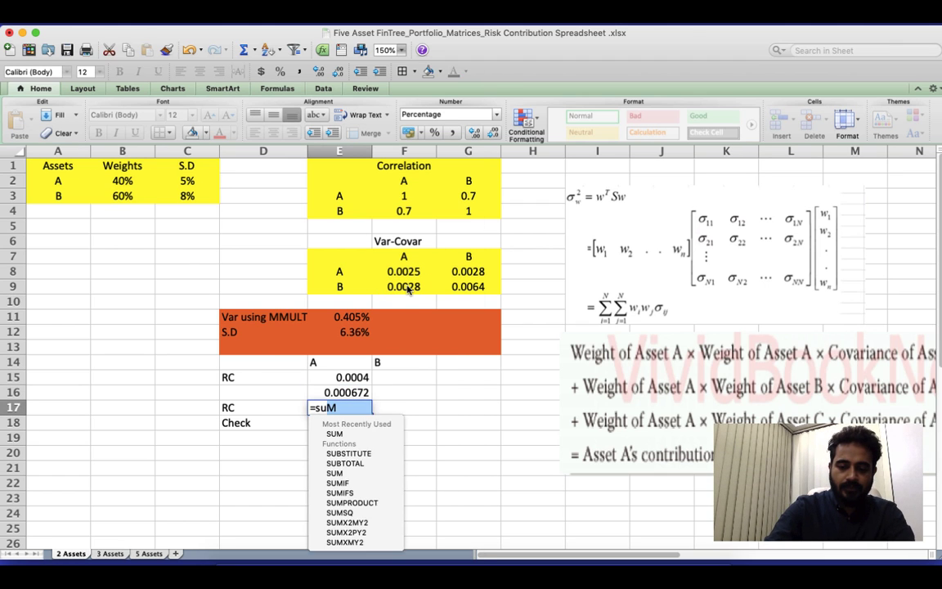
text(E15:E16))
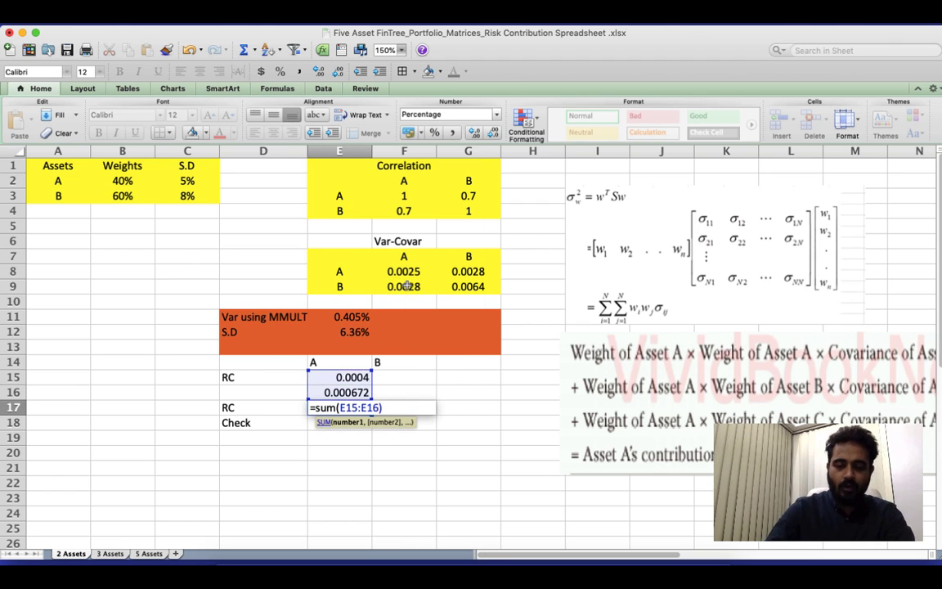
key(Return)
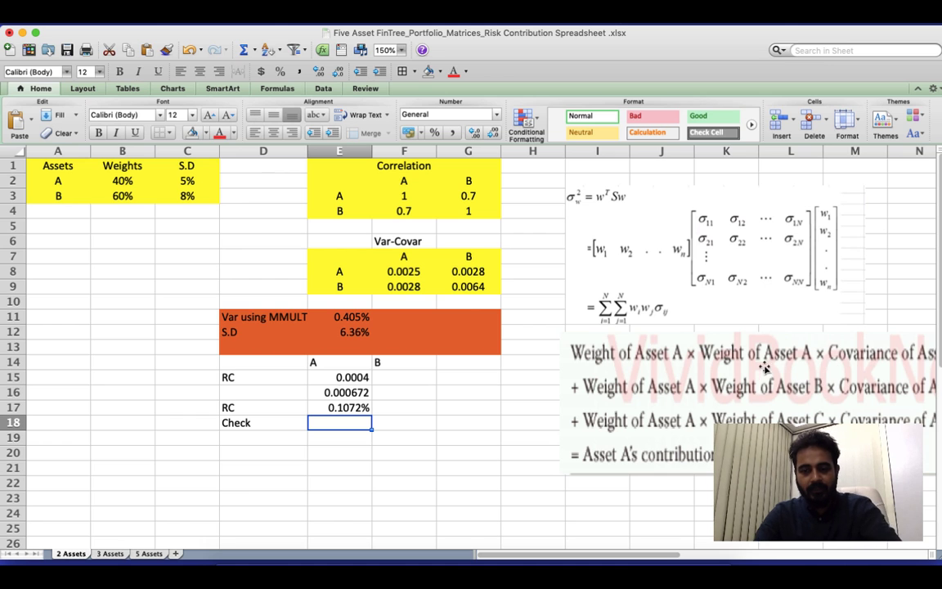
Move the Asset A contribution picture into full view and back beside the table, and compare E15:E17 with the portfolio variance in E11
drag(742, 380, 602, 407)
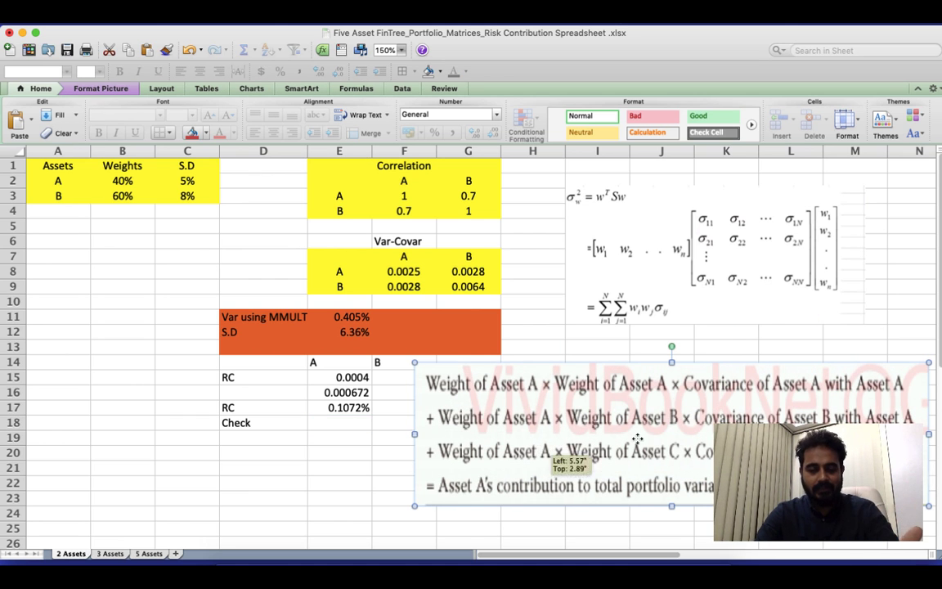
drag(559, 446, 747, 437)
drag(337, 376, 337, 393)
click(336, 407)
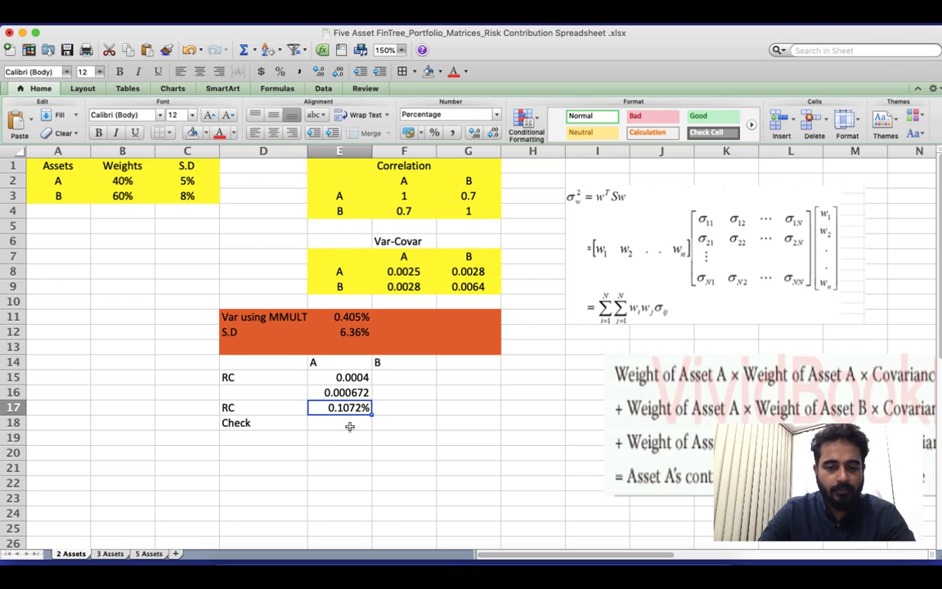
click(353, 316)
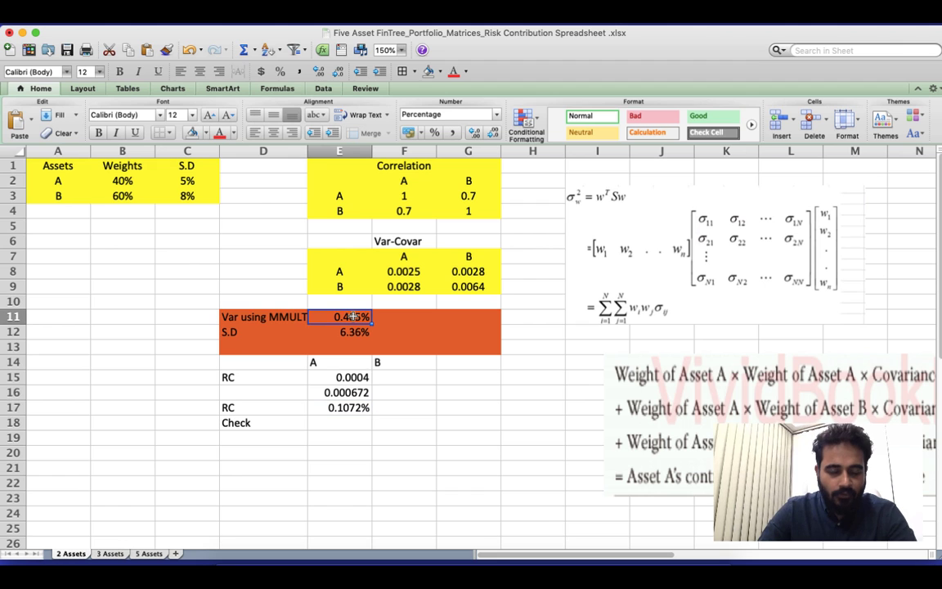
click(347, 407)
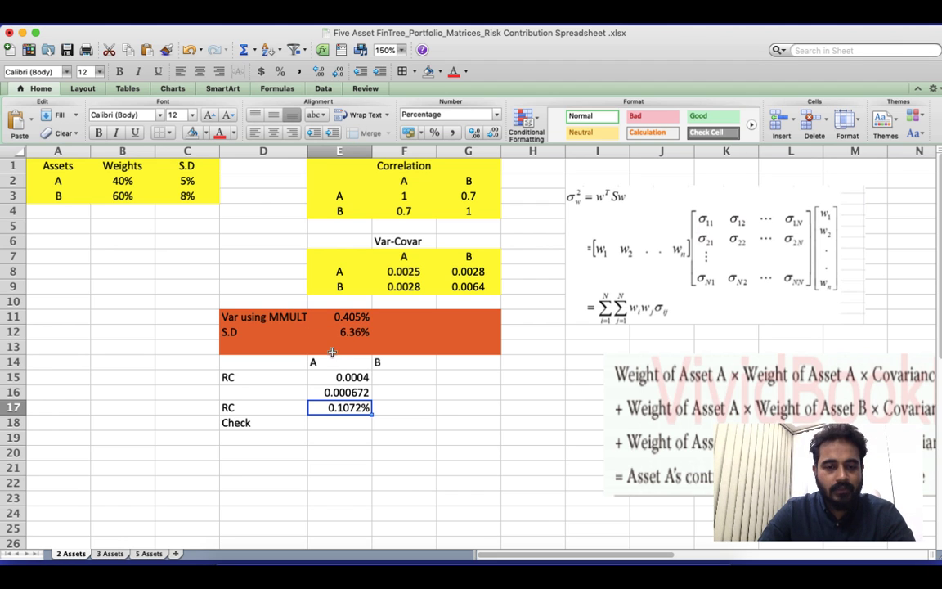
Enter =B3*B2*G8 in F15 as the weights of B and A times their covariance
click(389, 375)
text(=)
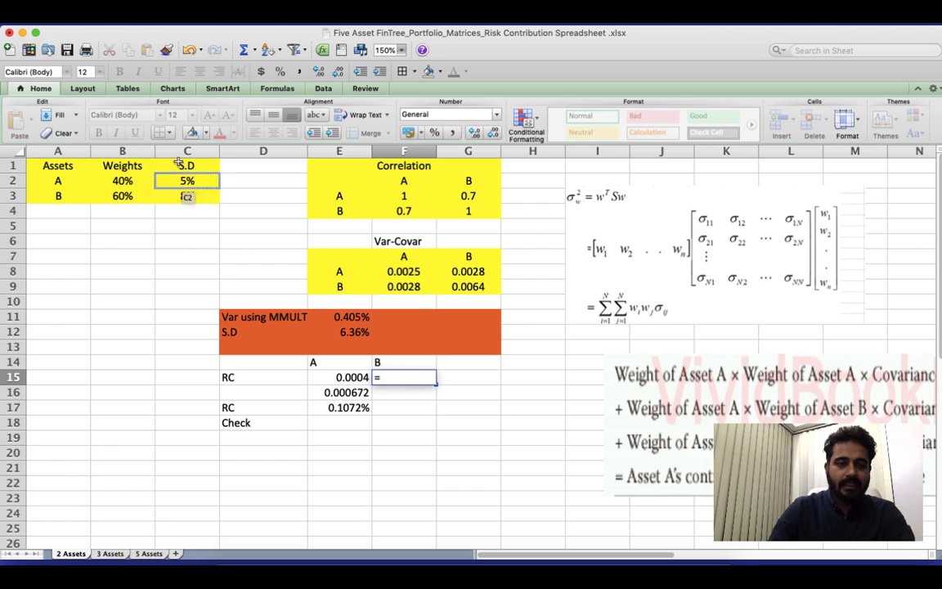
click(123, 196)
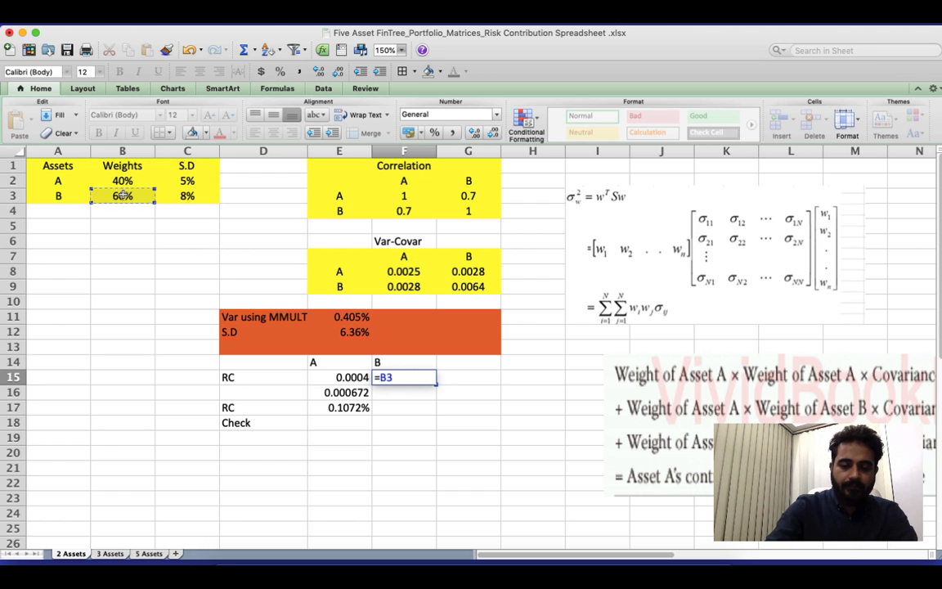
text(*)
click(121, 180)
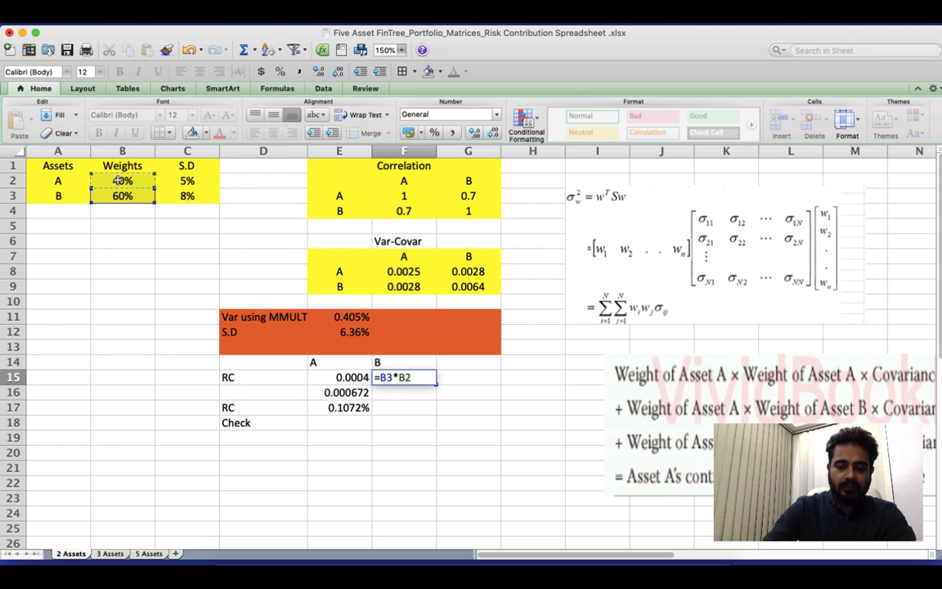
text(*)
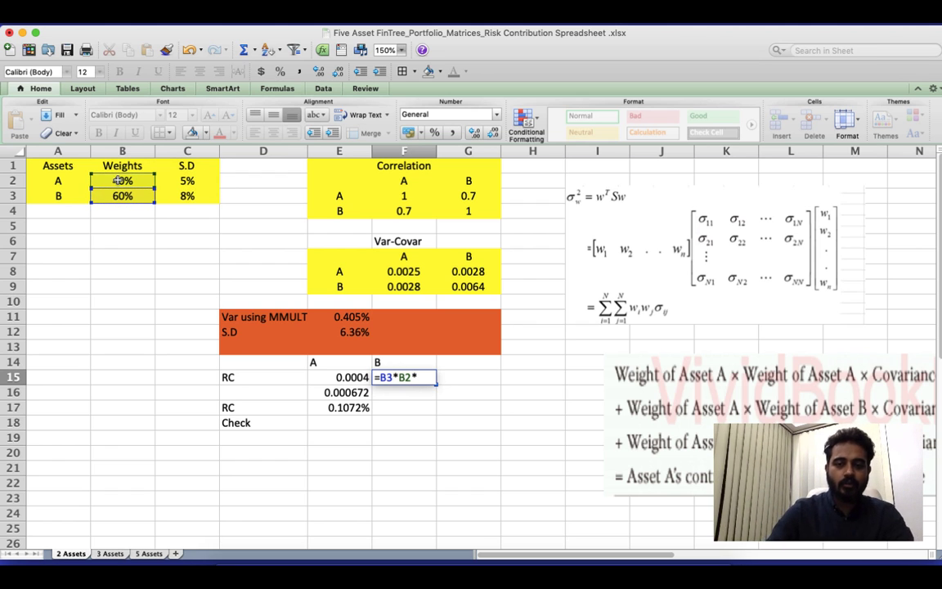
click(462, 270)
key(Return)
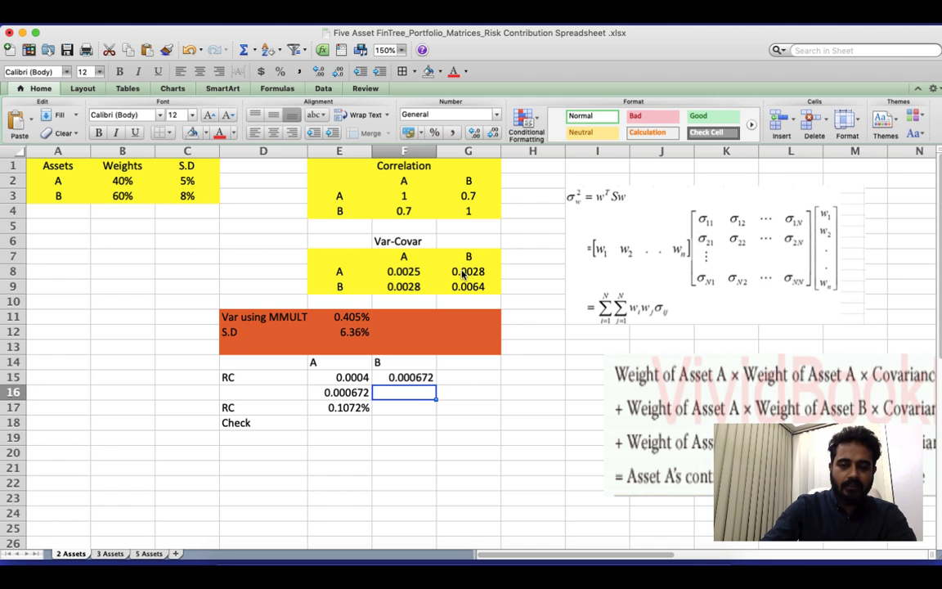
Enter =B3*B3*G9 in F16 as Asset B's squared weight times its own variance
text(=)
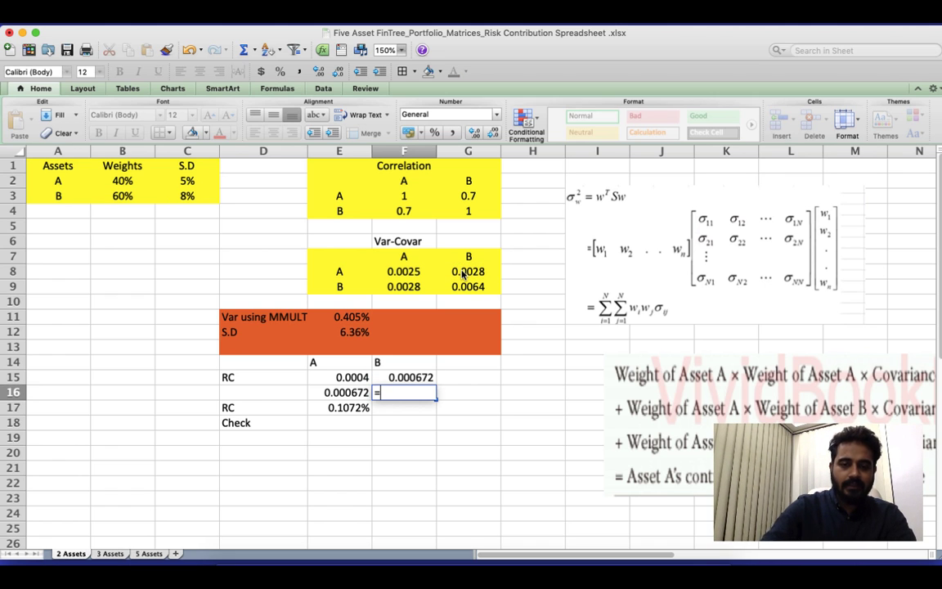
click(117, 199)
text(*)
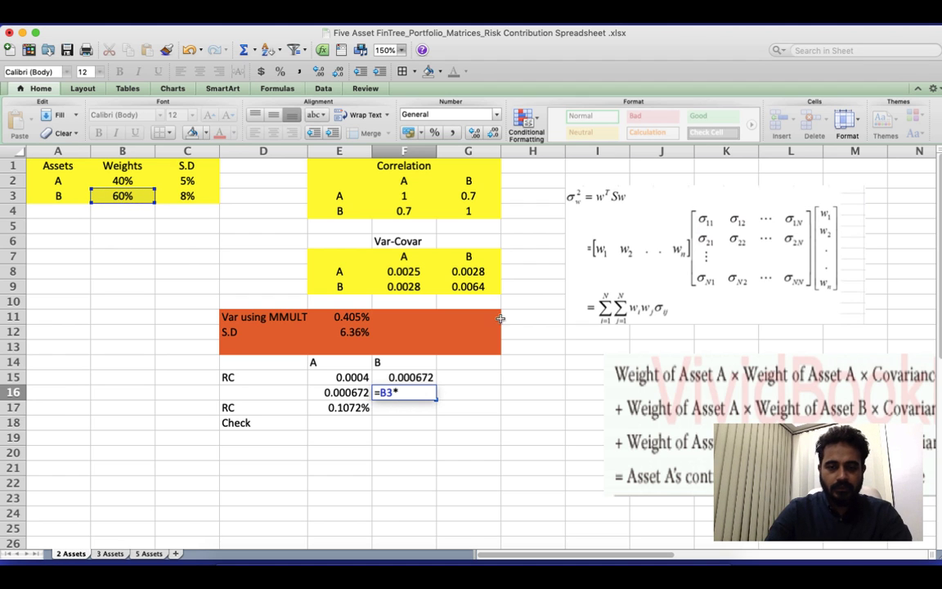
click(463, 286)
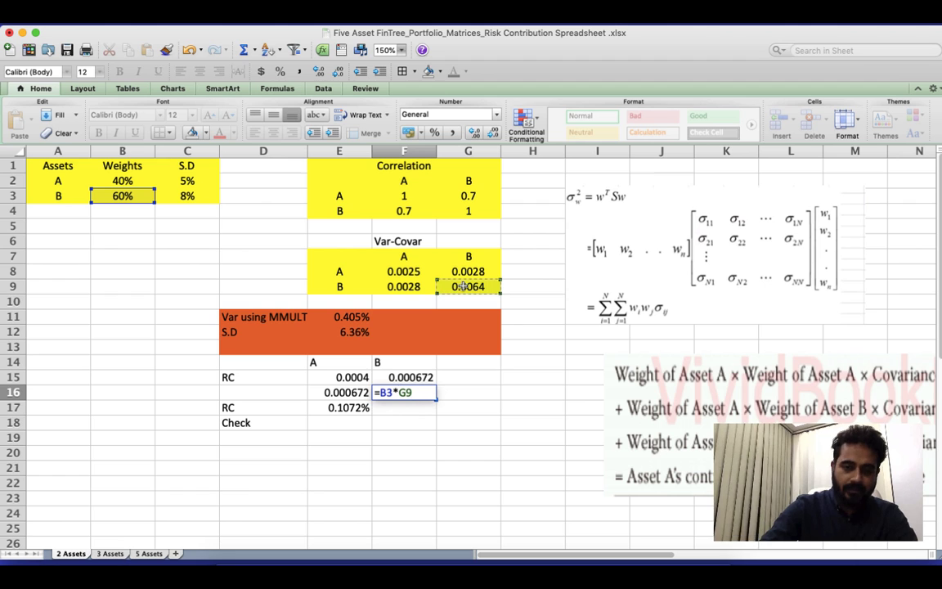
key(BackSpace)
key(BackSpace)
key(BackSpace)
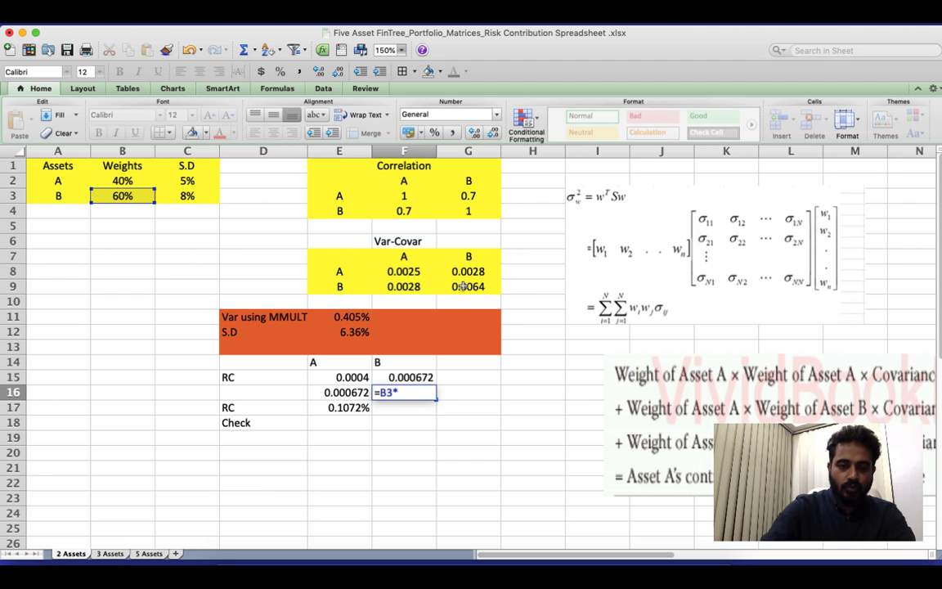
text(*)
click(123, 197)
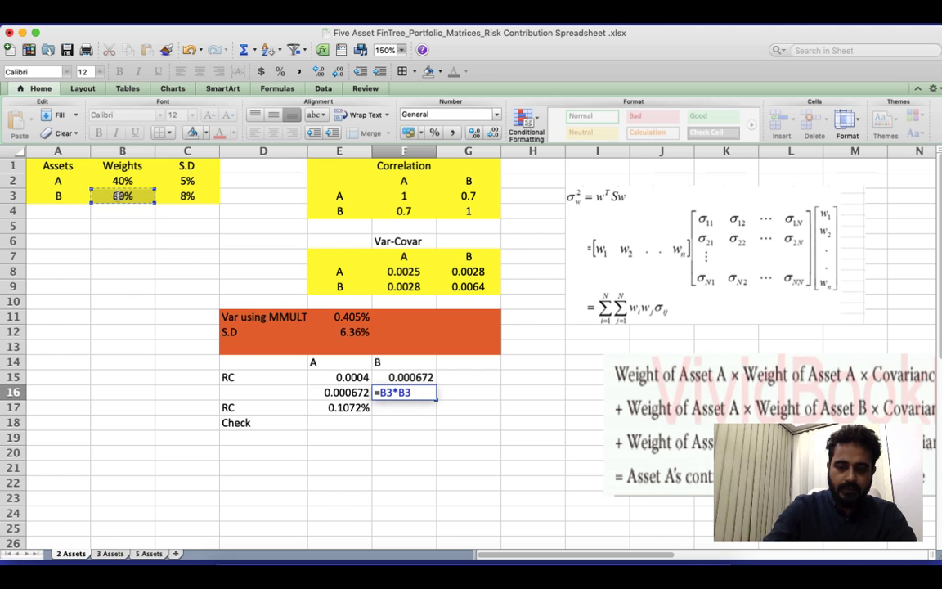
text(*)
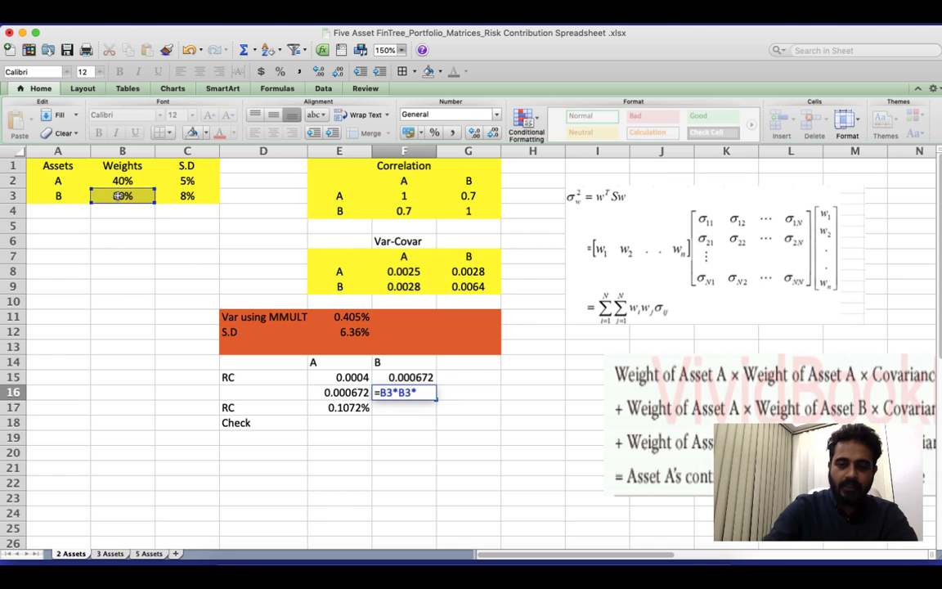
click(471, 287)
key(Return)
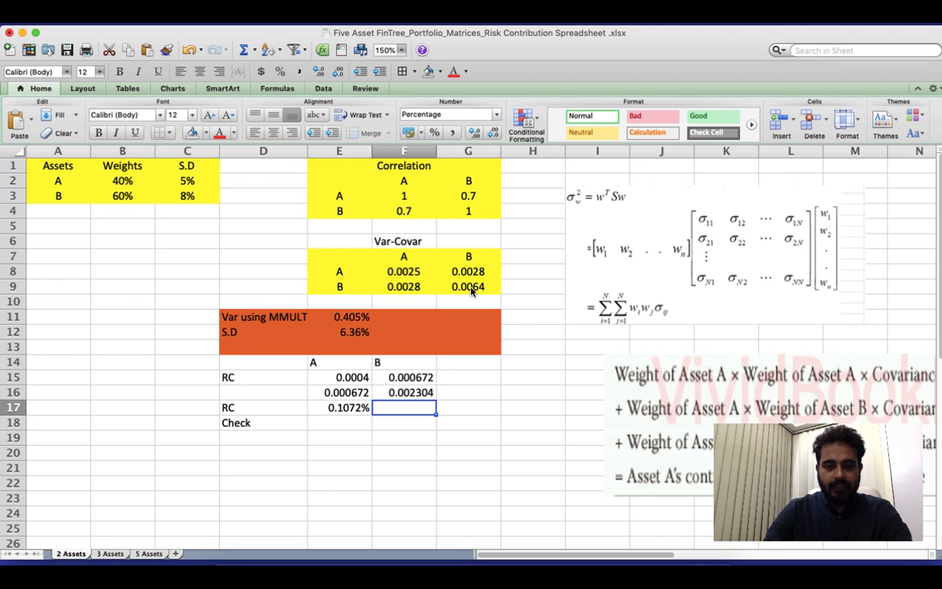
Copy Asset A's total formula from E17 to F17 to total Asset B's risk contribution
key(Left)
key(ctrl+c)
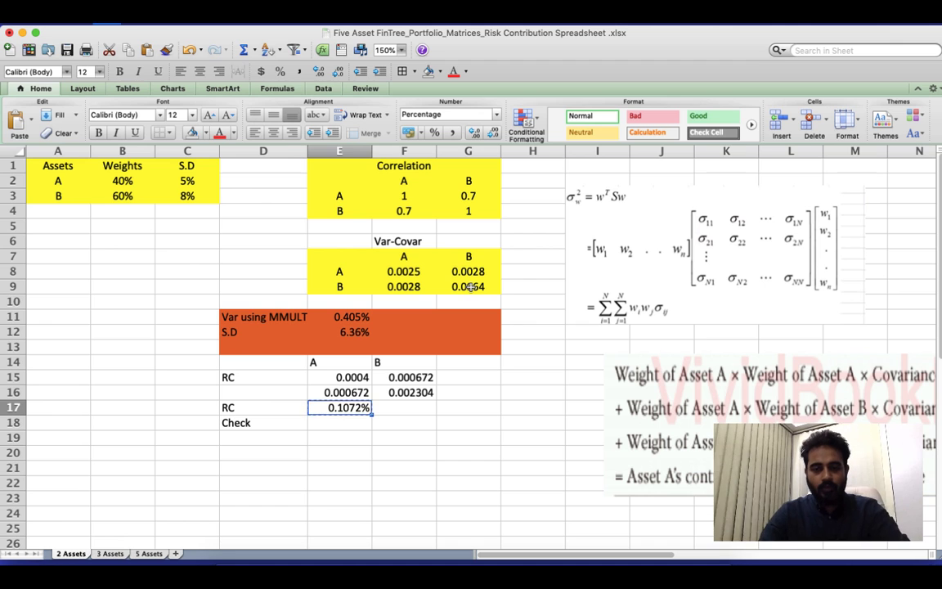
key(Right)
key(ctrl+v)
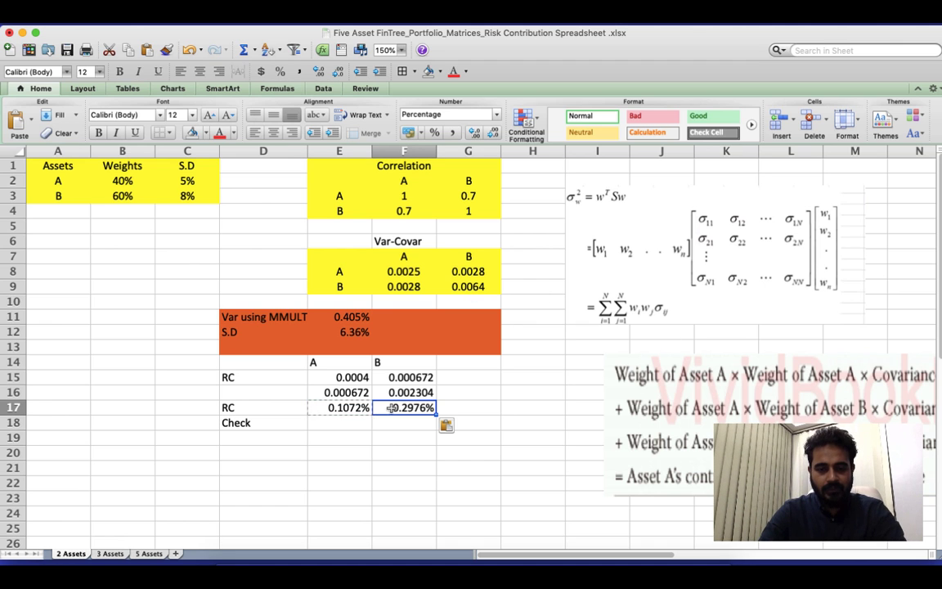
key(super+shift+t)
key(Return)
key(Up)
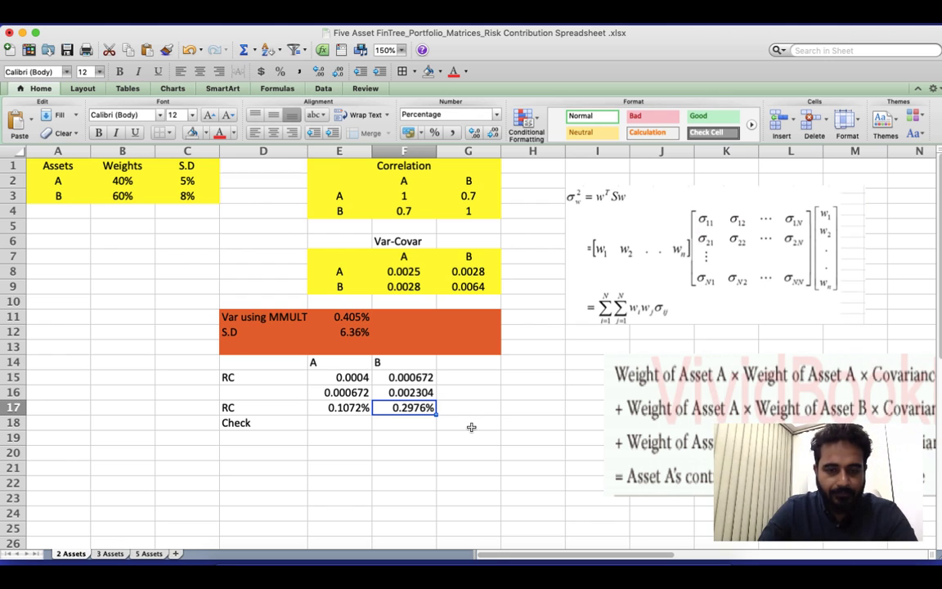
Colour the text of the total RC row D17:G17 red
click(463, 409)
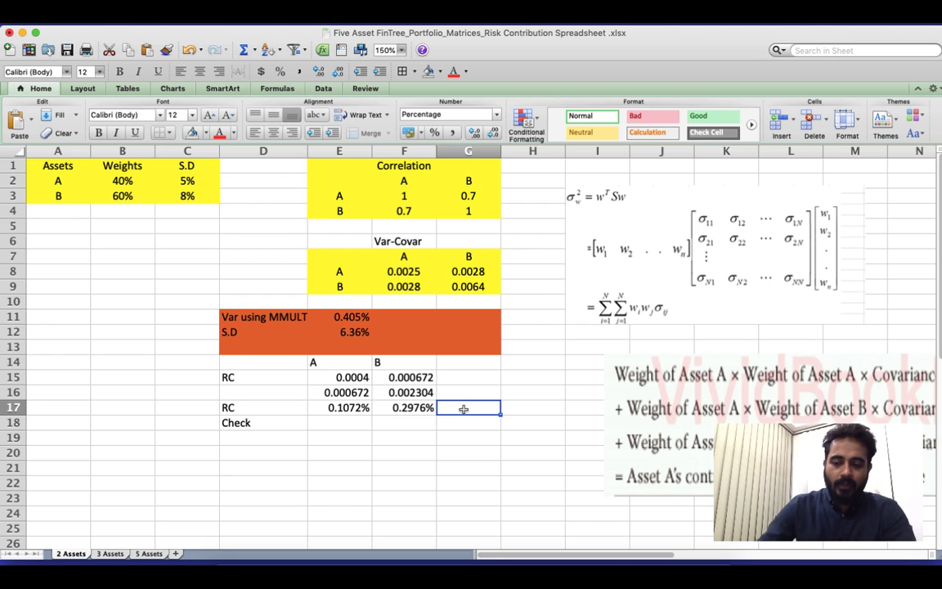
drag(254, 406, 475, 407)
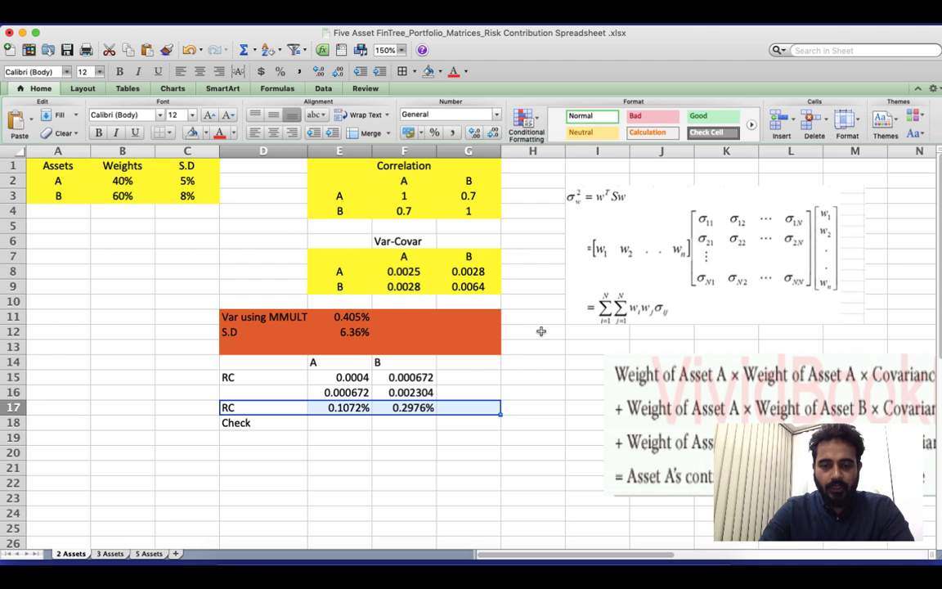
click(219, 132)
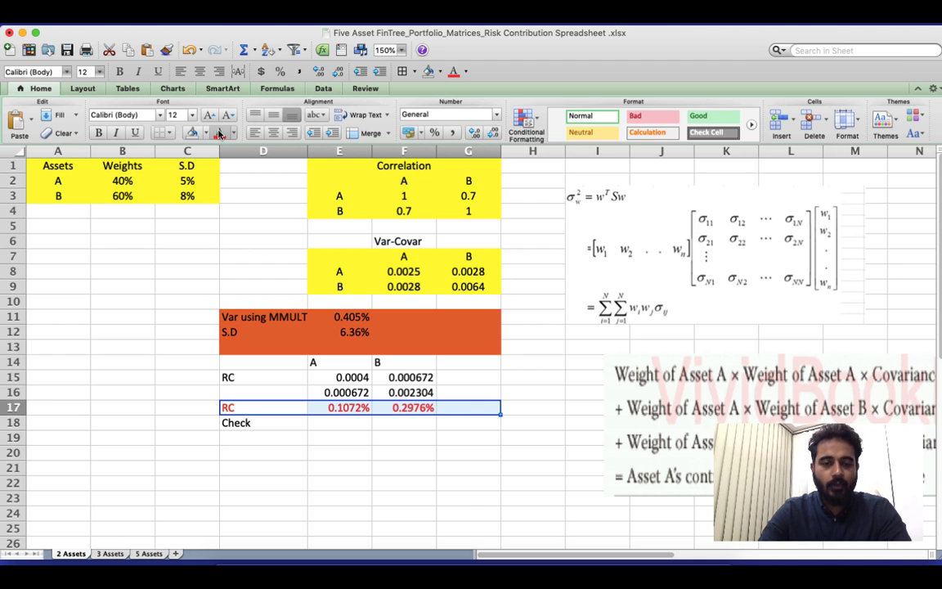
Enter =sum(E17+F17) in G17 to add the risk contributions of both assets
click(458, 406)
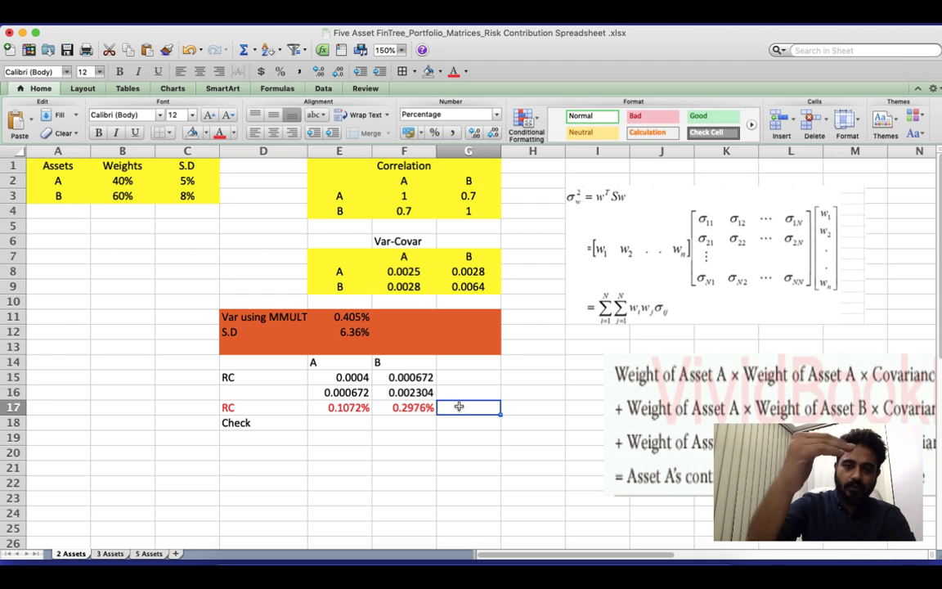
text(=sum()
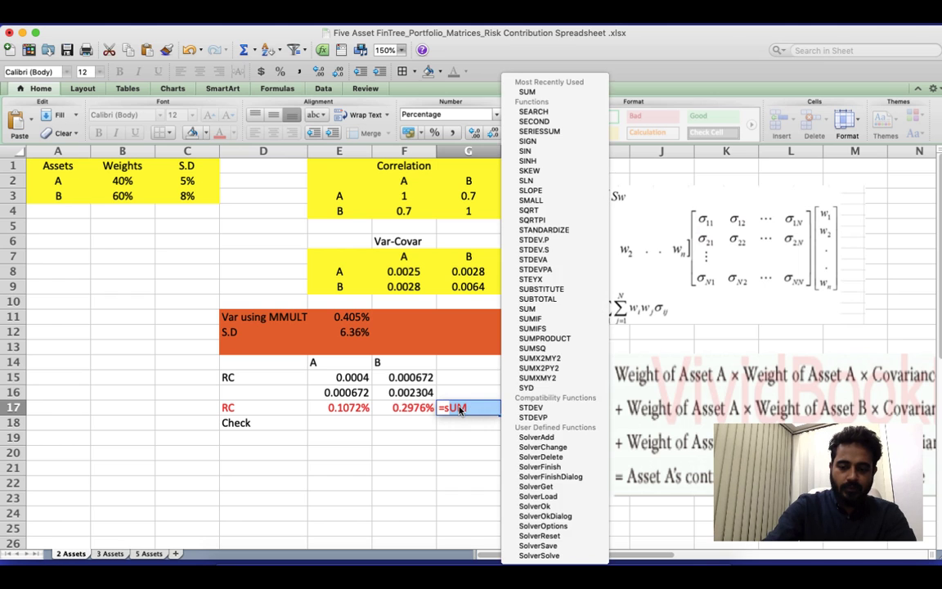
key(Left)
key(Left)
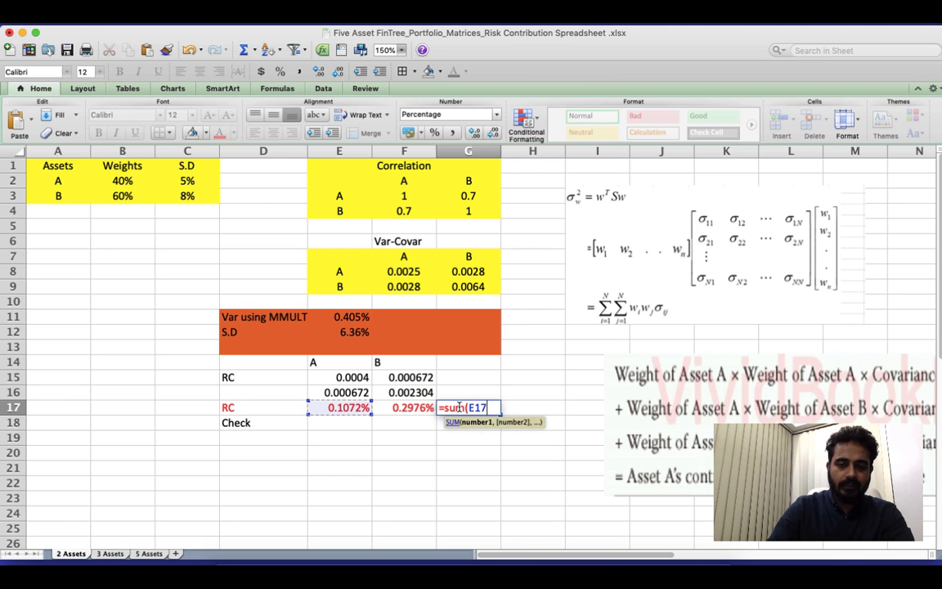
text(+)
key(Left)
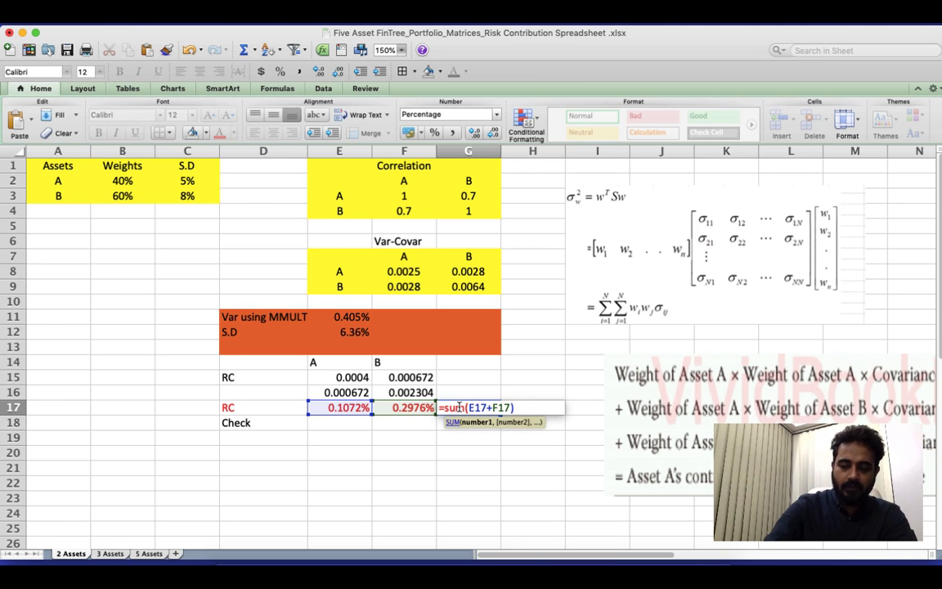
key(Return)
Compare G17 with the MMULT variance in E11 and reduce G17's percentage display to three decimal places
click(460, 406)
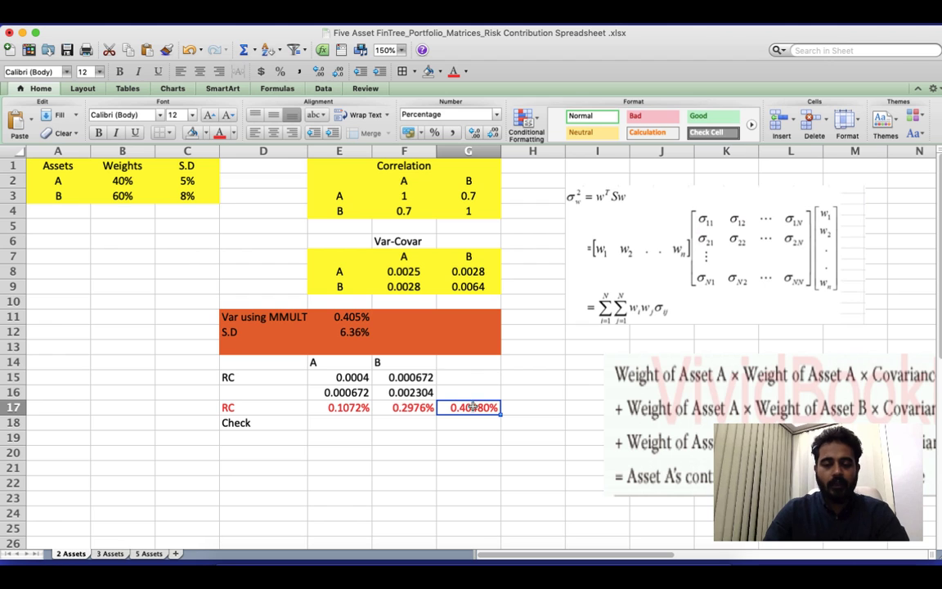
click(341, 316)
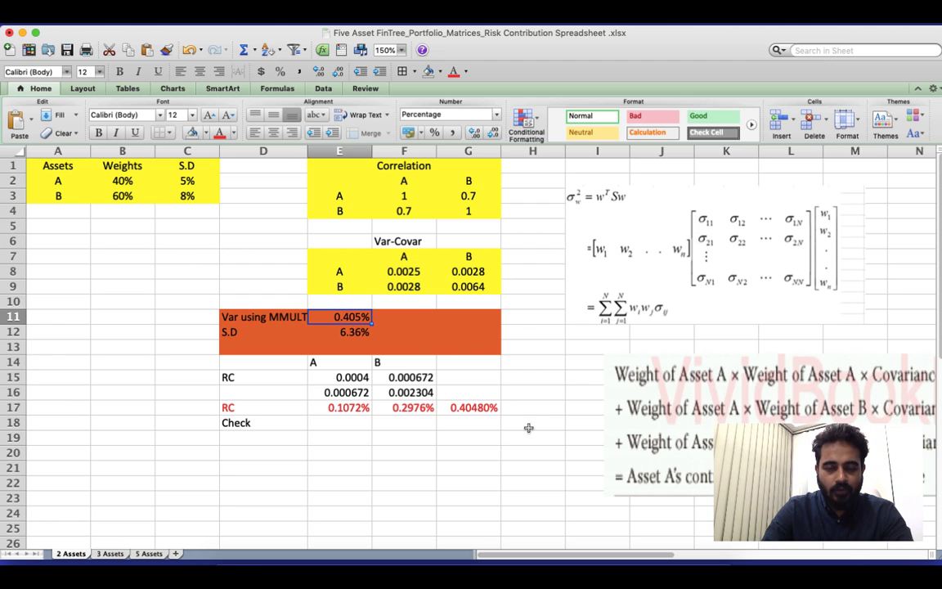
click(462, 407)
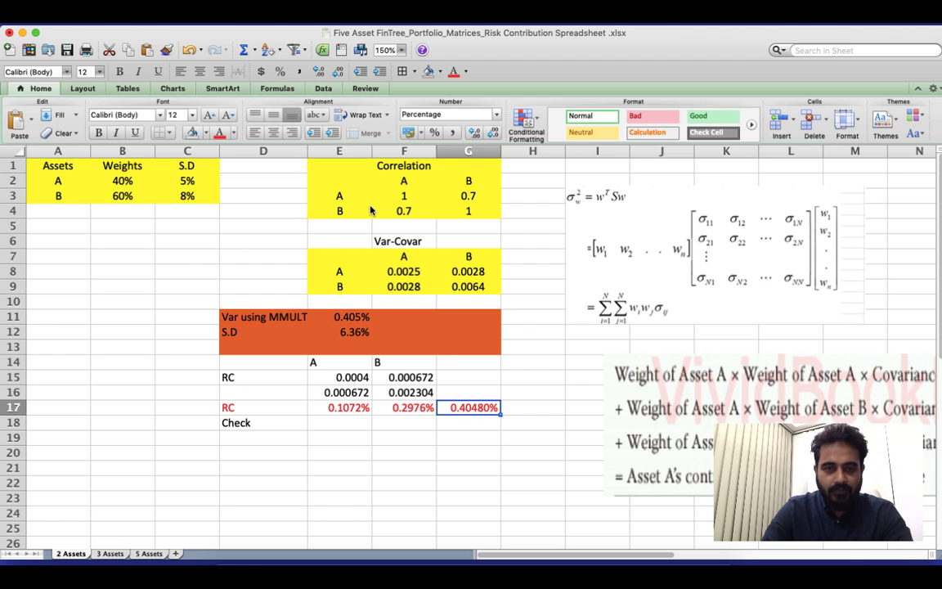
click(338, 72)
click(341, 72)
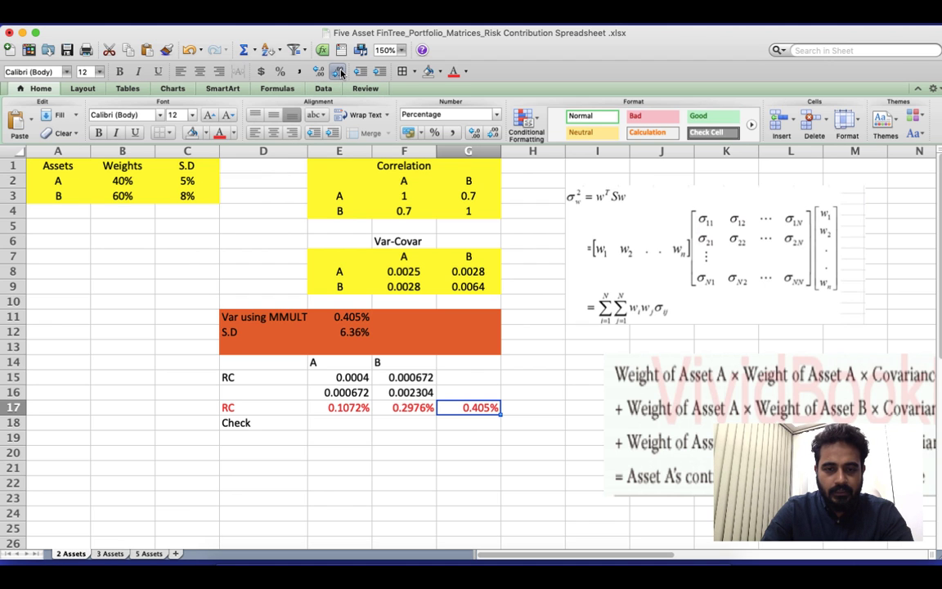
Enter =G17=E11 in G18 to check the summed risk contributions against the MMULT variance
click(455, 425)
text(=)
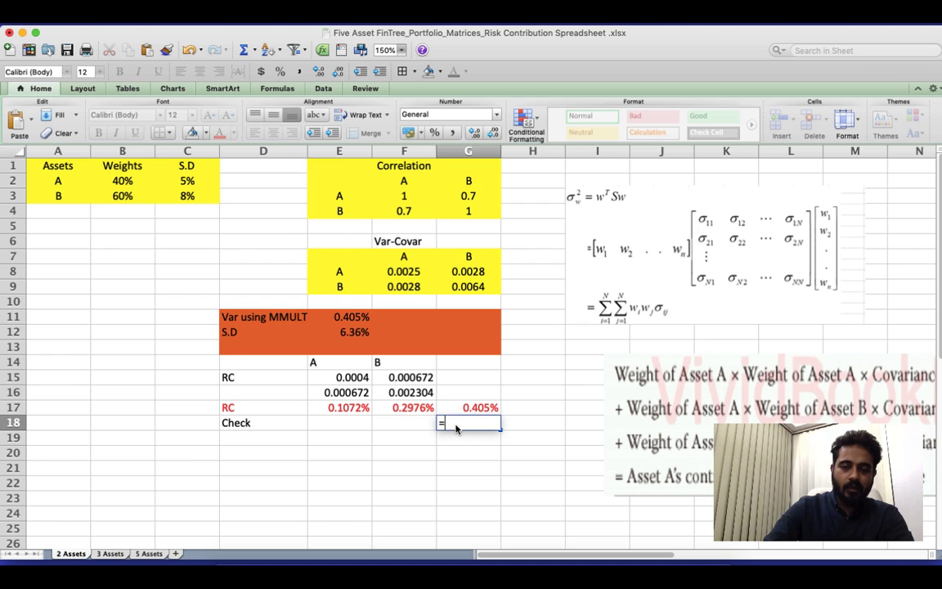
key(Up)
text(=)
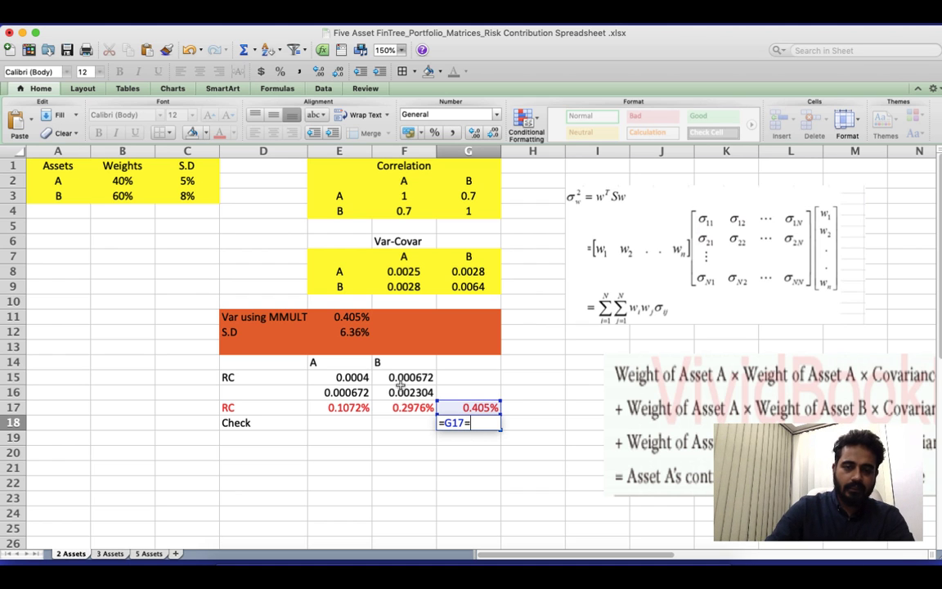
click(345, 324)
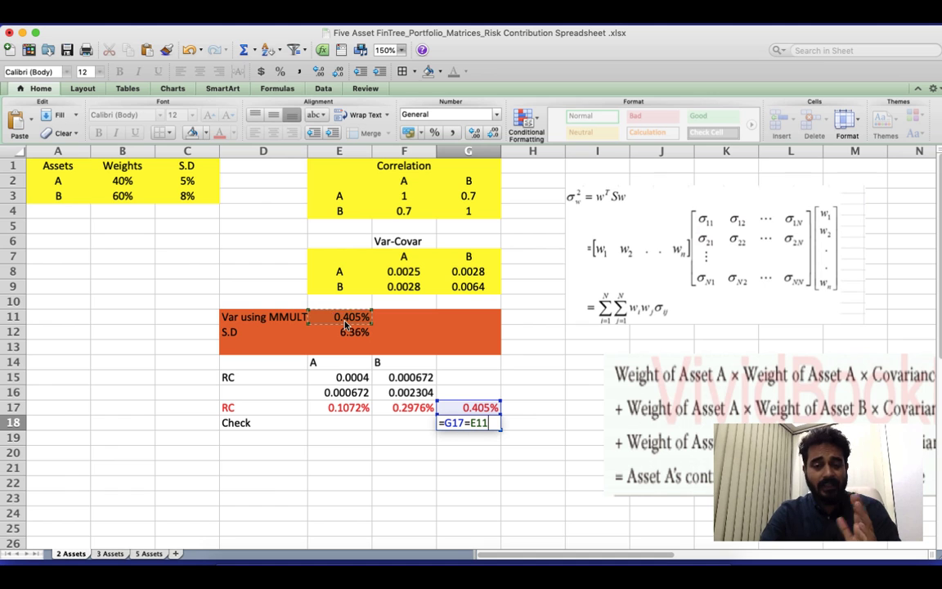
key(Return)
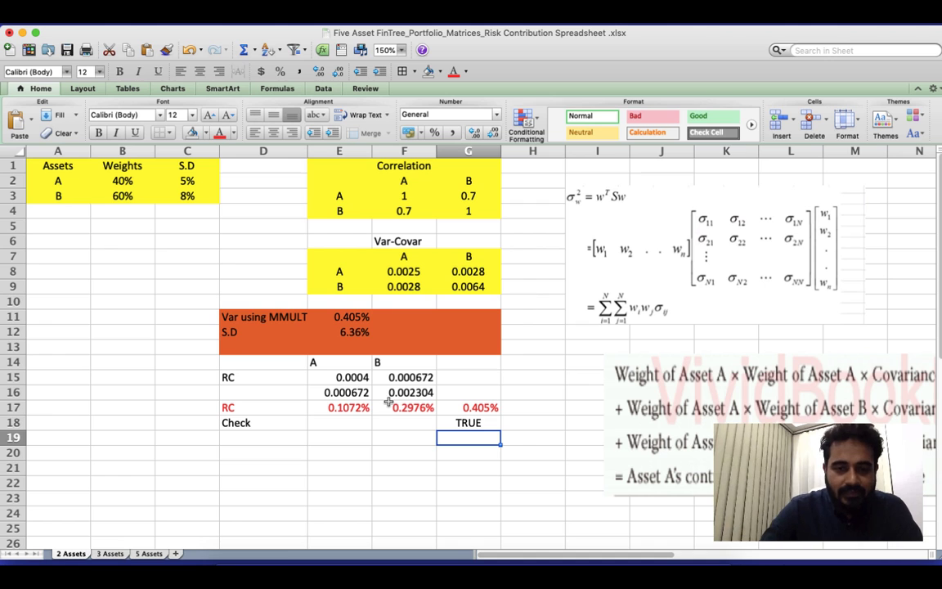
Review the MMULT variance in E11, Asset B's risk contribution in F17 and its standard deviation in C3
click(336, 317)
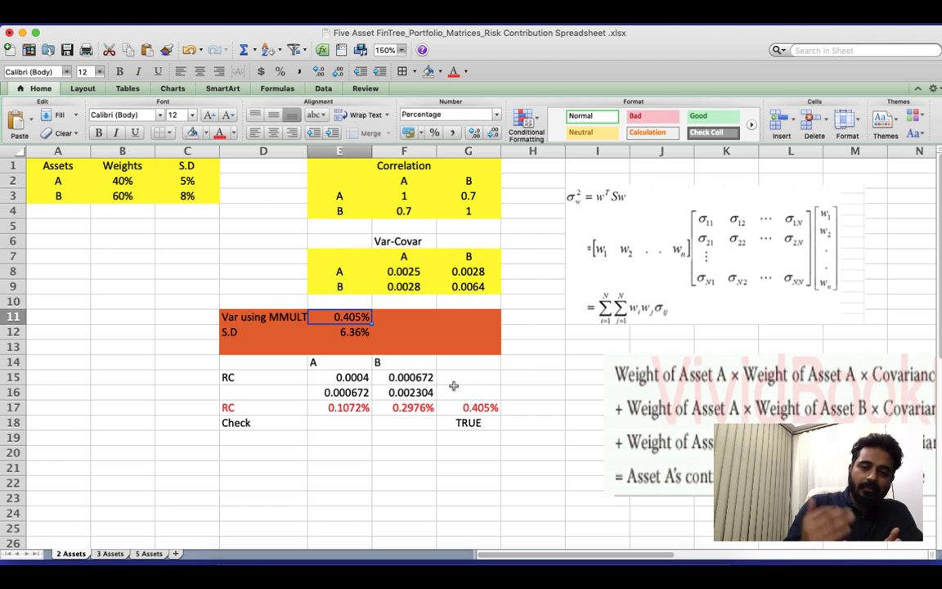
click(404, 408)
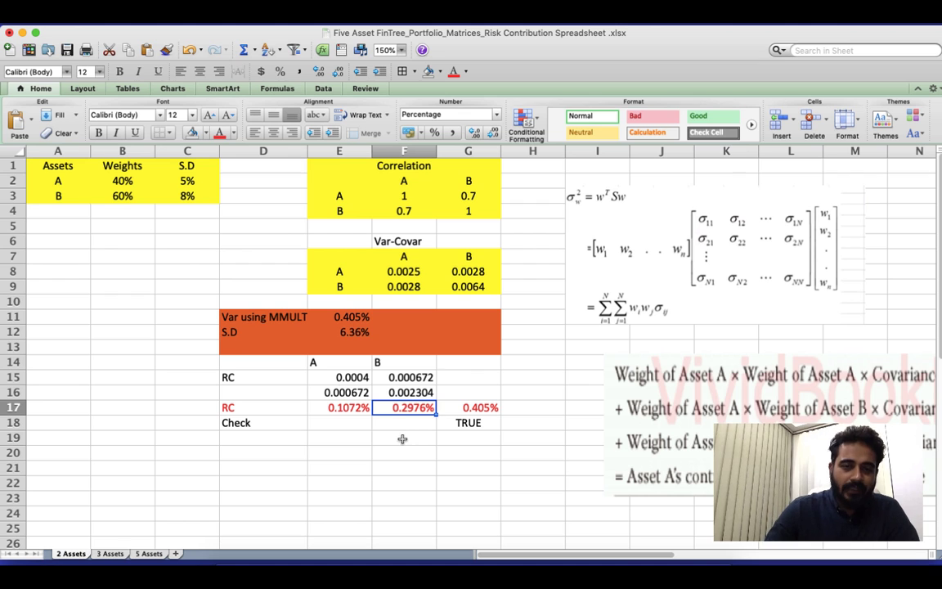
click(187, 195)
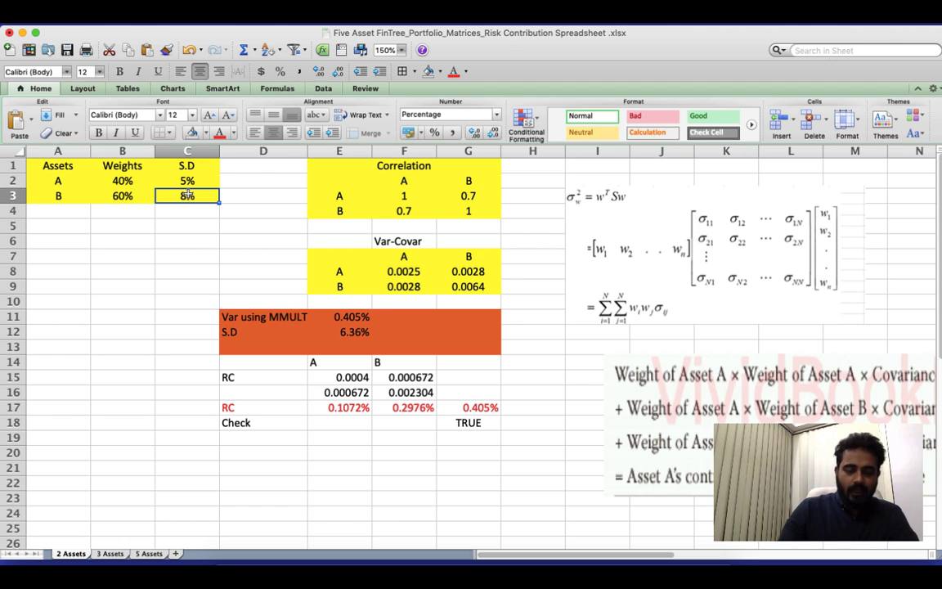
On the 3 Assets sheet, inspect Asset A's contribution formulas in E16 and E17 without changing them
click(111, 553)
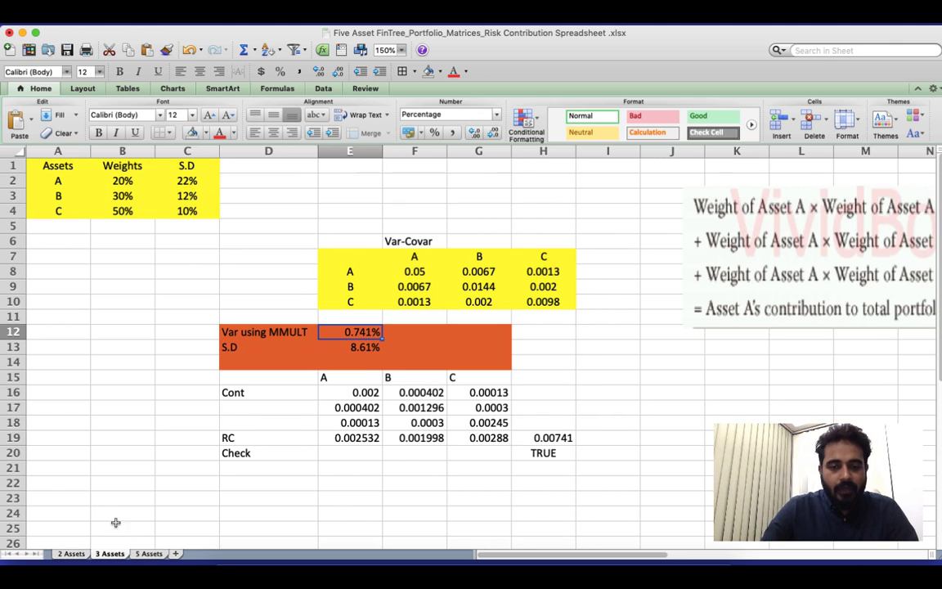
click(356, 394)
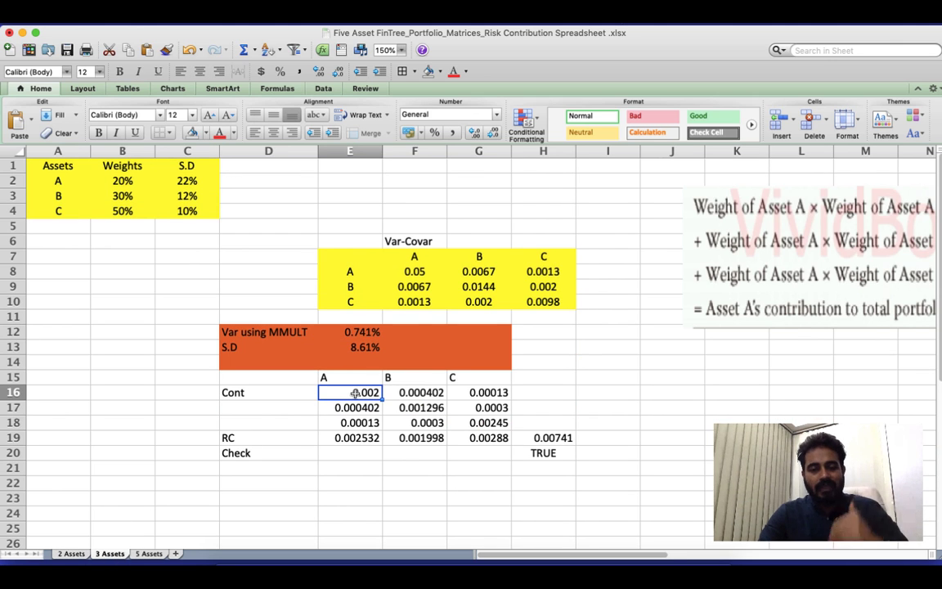
double_click(355, 393)
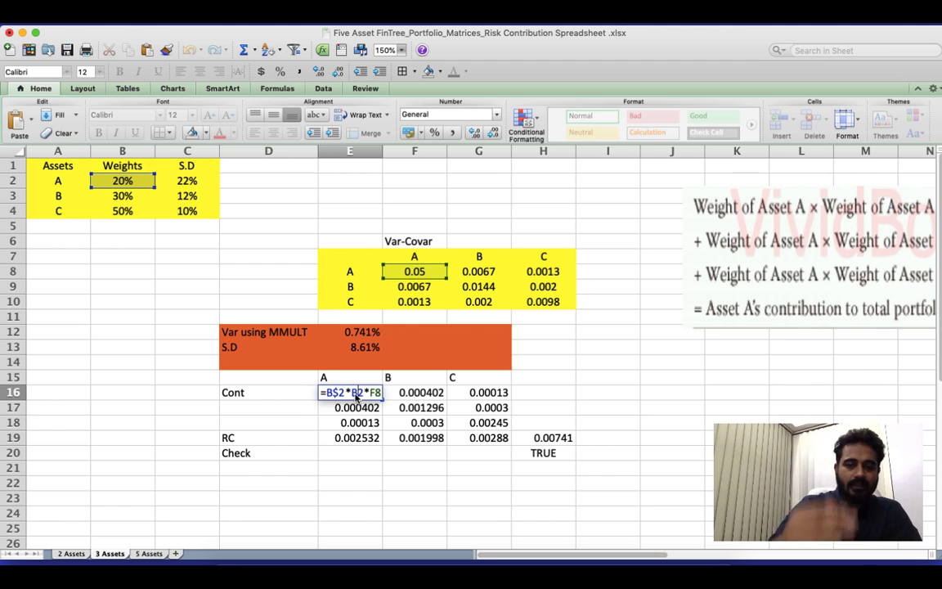
key(Return)
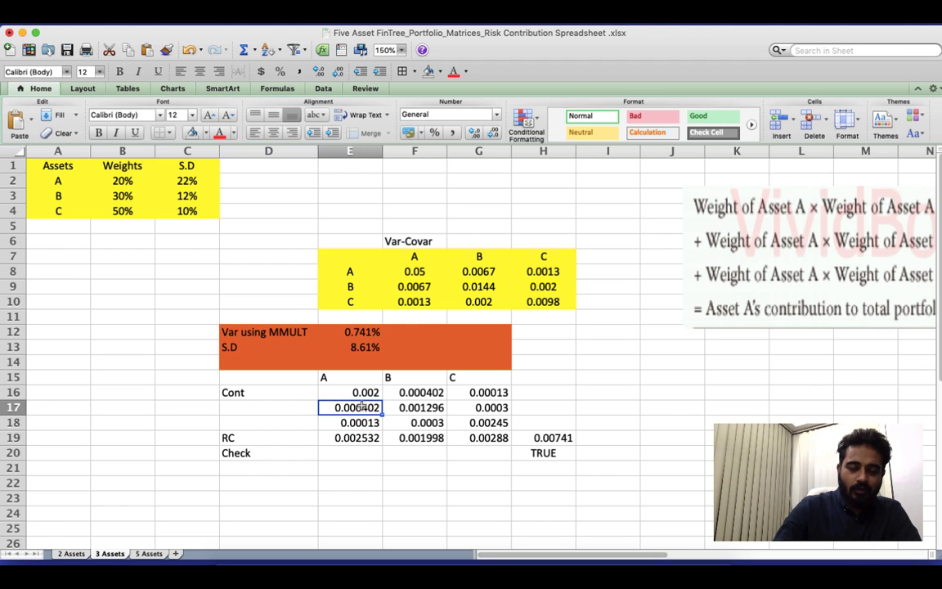
double_click(361, 407)
key(Return)
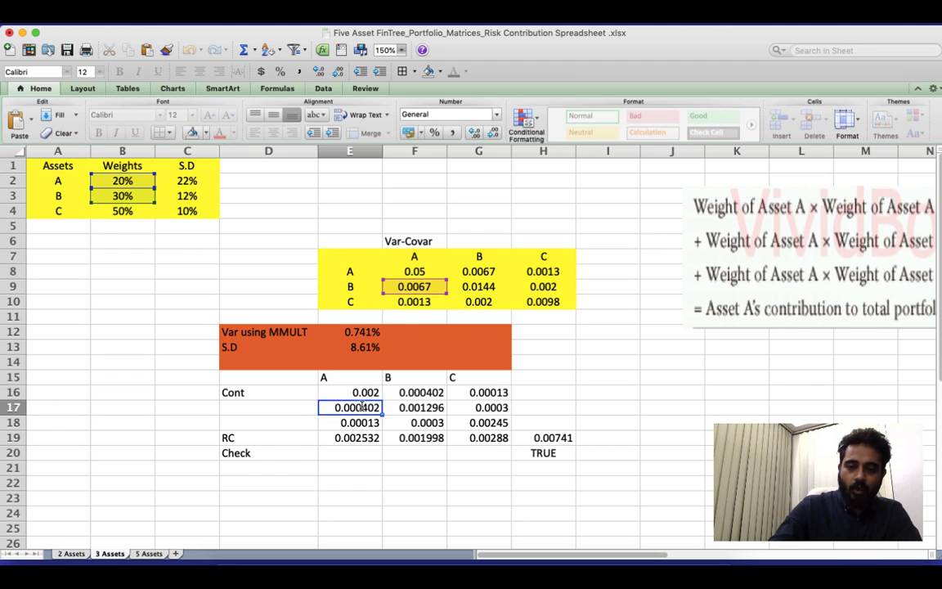
Colour the text of the three-asset RC totals E19:H19 red
drag(339, 437, 552, 438)
click(219, 131)
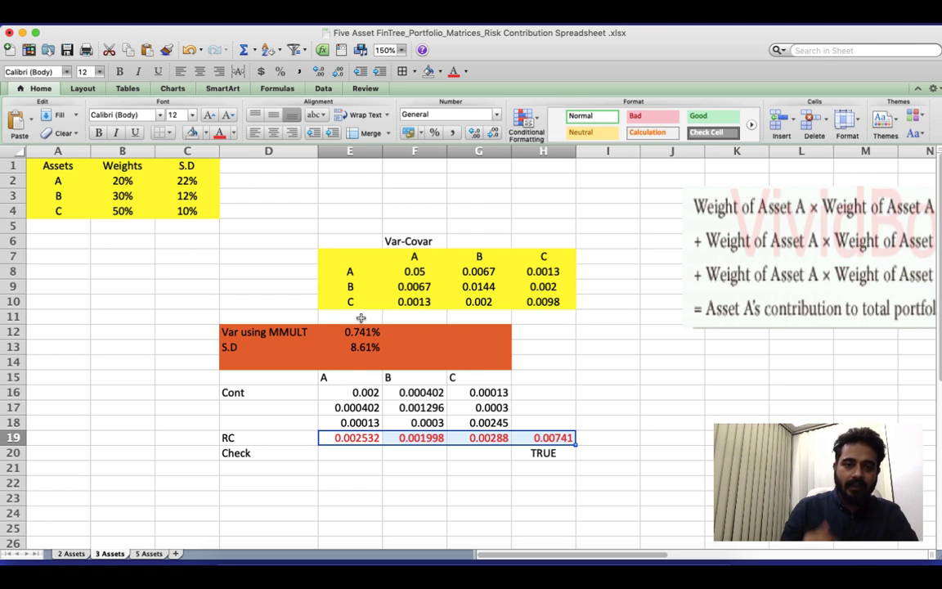
Inspect the RC total formula in H19 and the check formula in H20, leaving both as they are
click(535, 439)
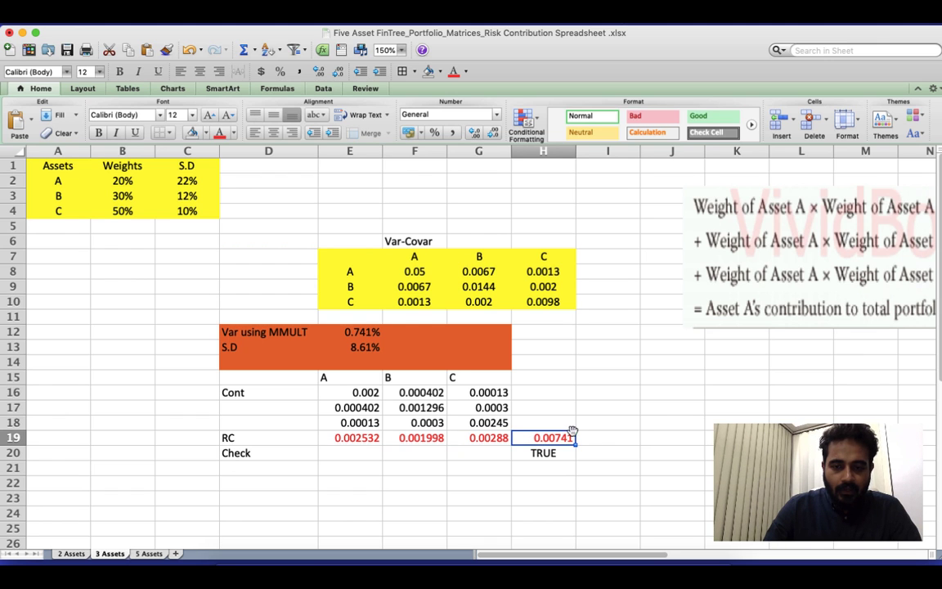
double_click(539, 437)
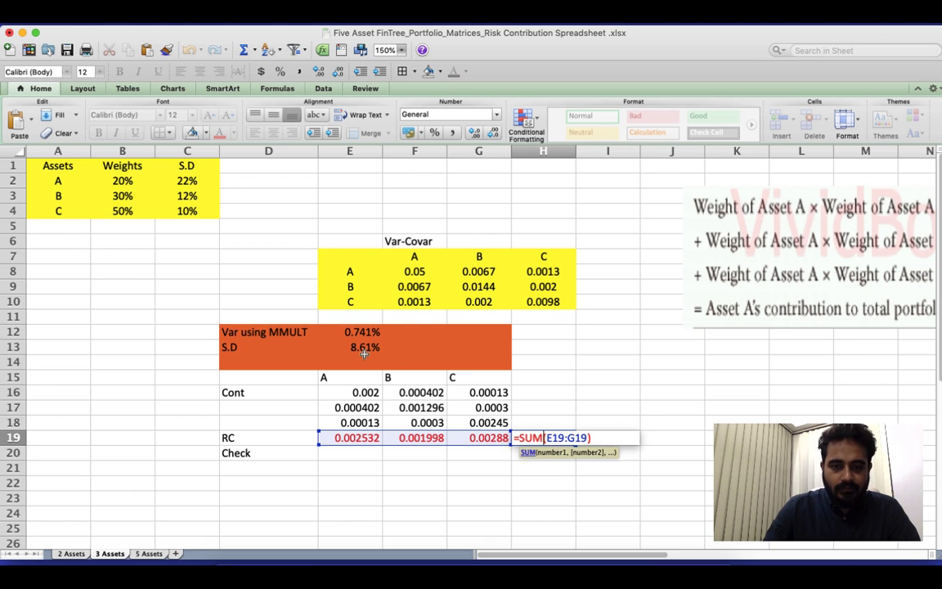
key(Return)
text(=H19=E12)
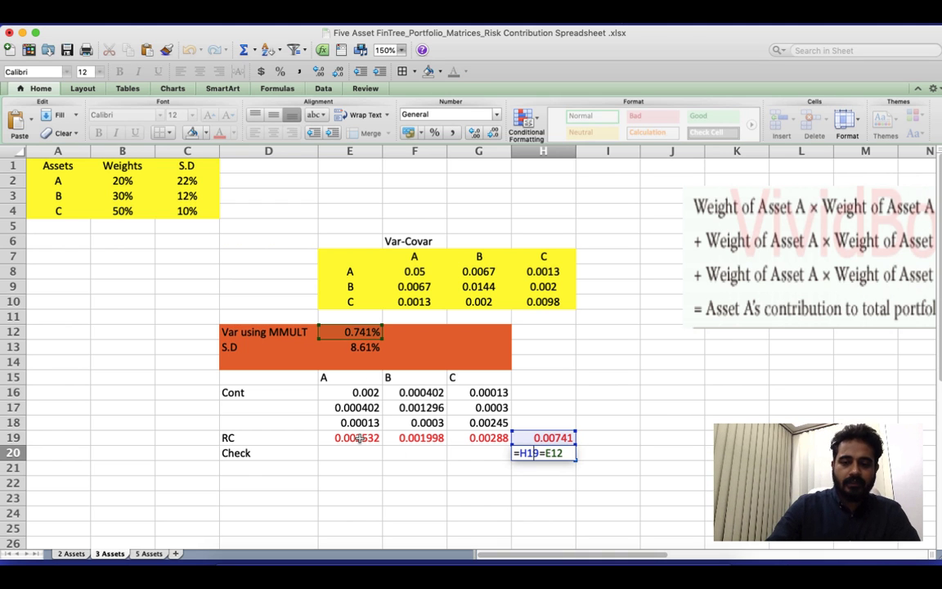
key(Return)
On the 5 Assets sheet, inspect the total risk contribution formula in J35 and the check cell below it
click(149, 553)
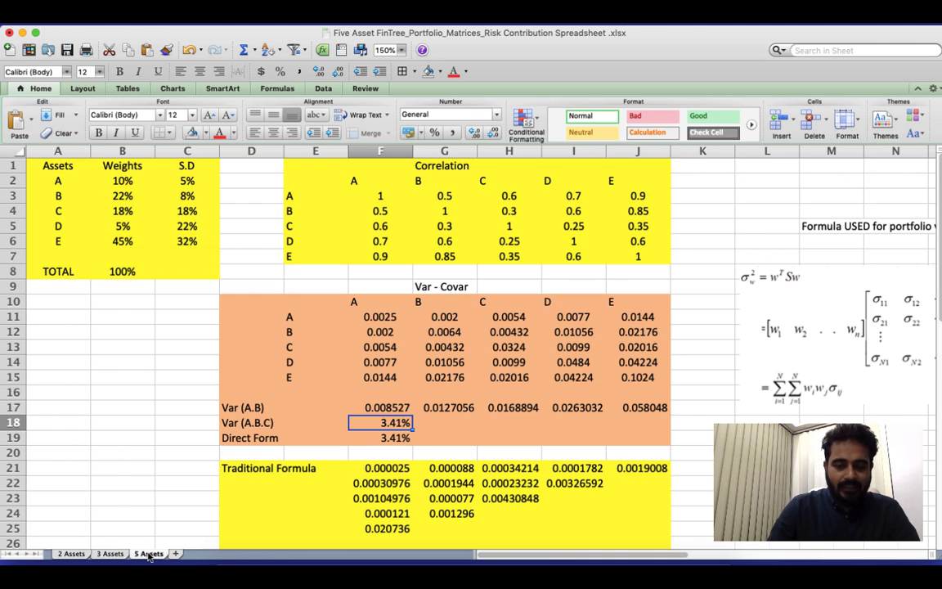
scroll(421, 377, down, 7)
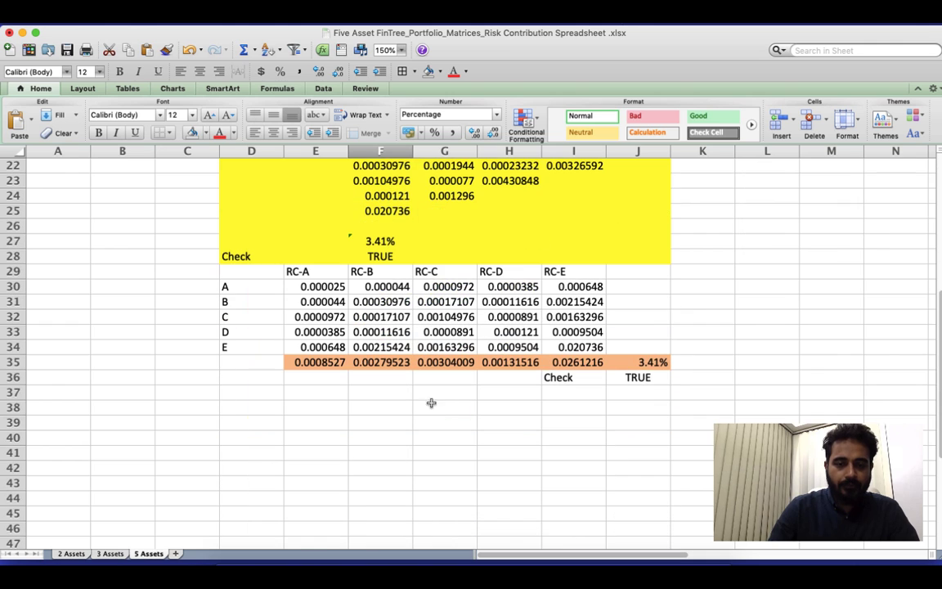
click(652, 365)
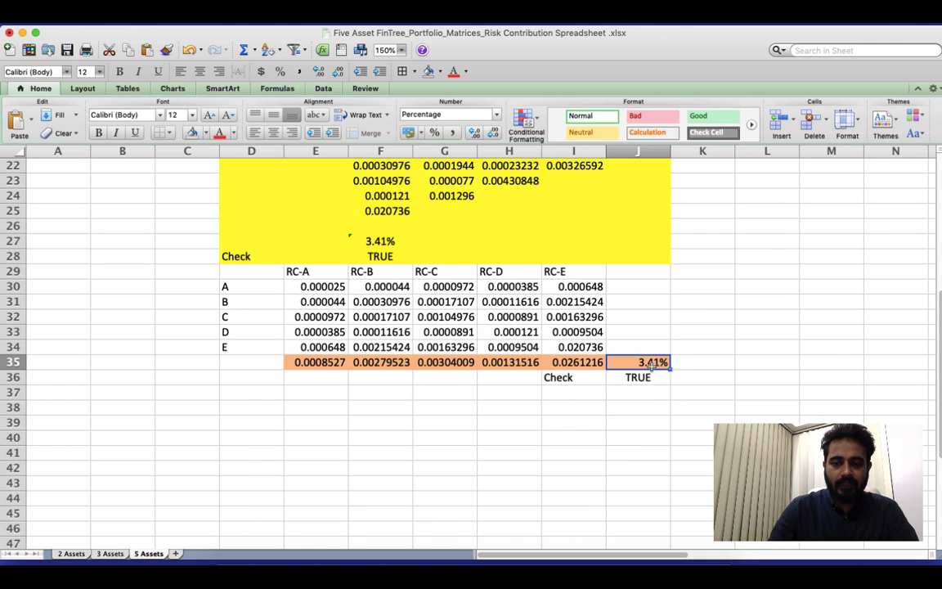
double_click(652, 365)
key(Return)
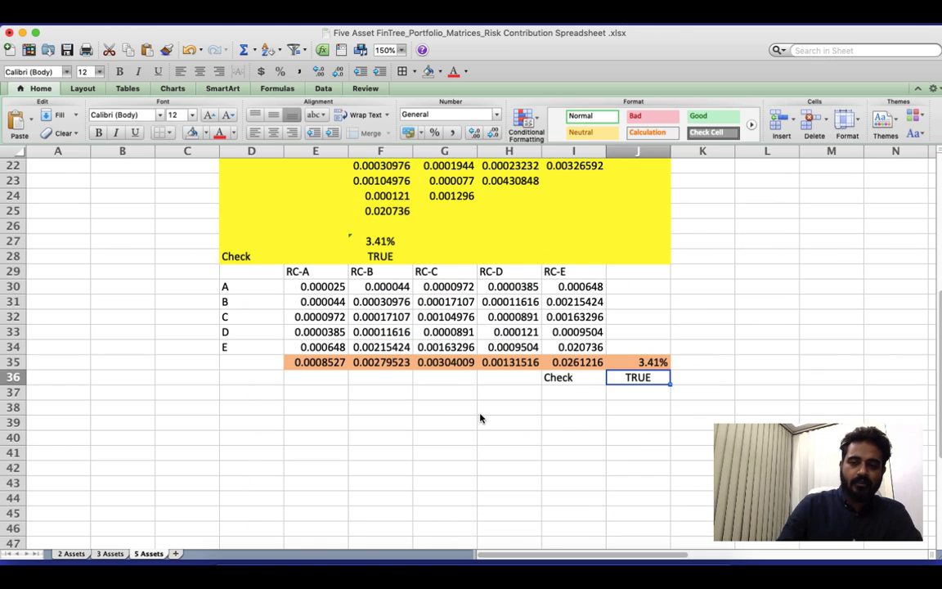
scroll(480, 418, up, 7)
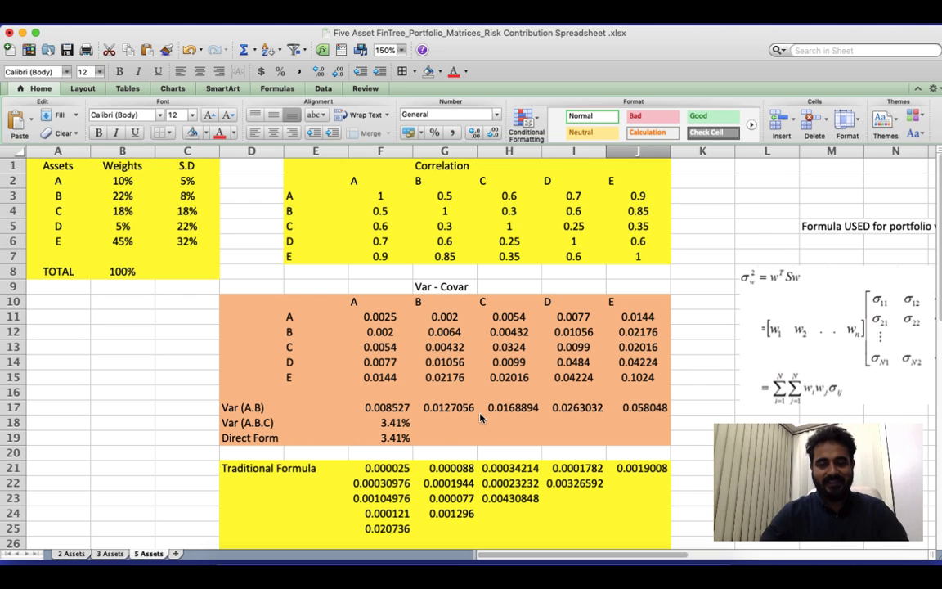
right_click(523, 568)
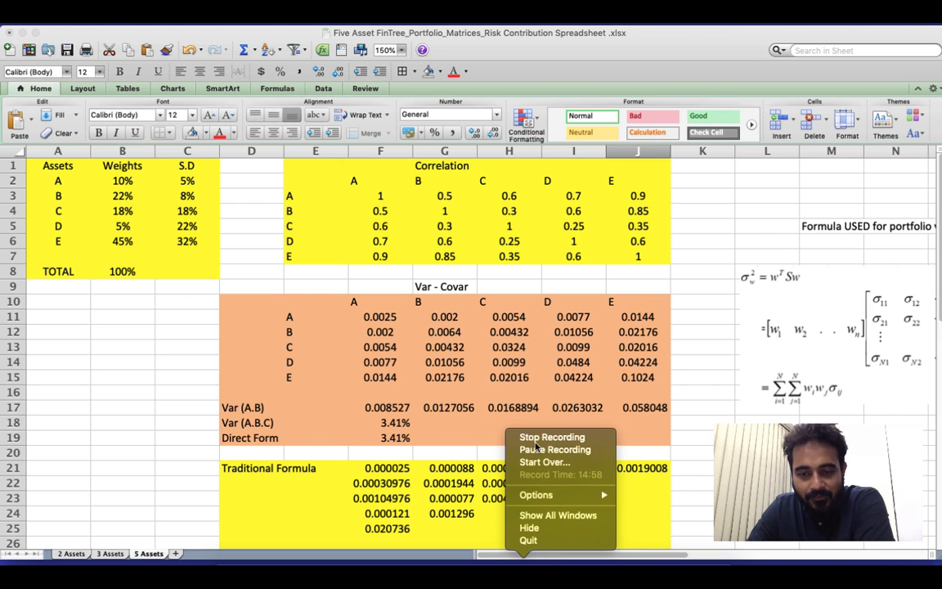